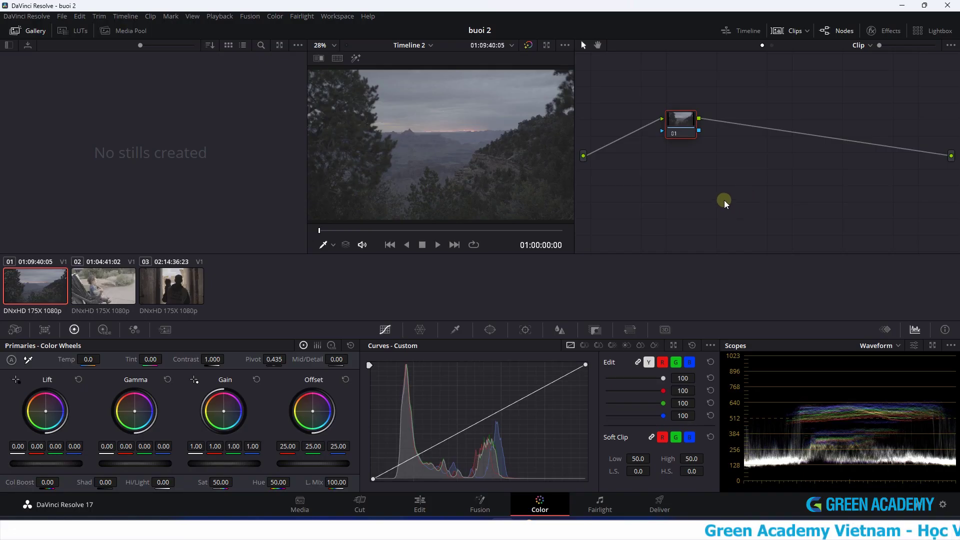
- Move node 01 up and to the left, then toggle the node editor off and back on
left_click_drag(683, 144, 651, 122)
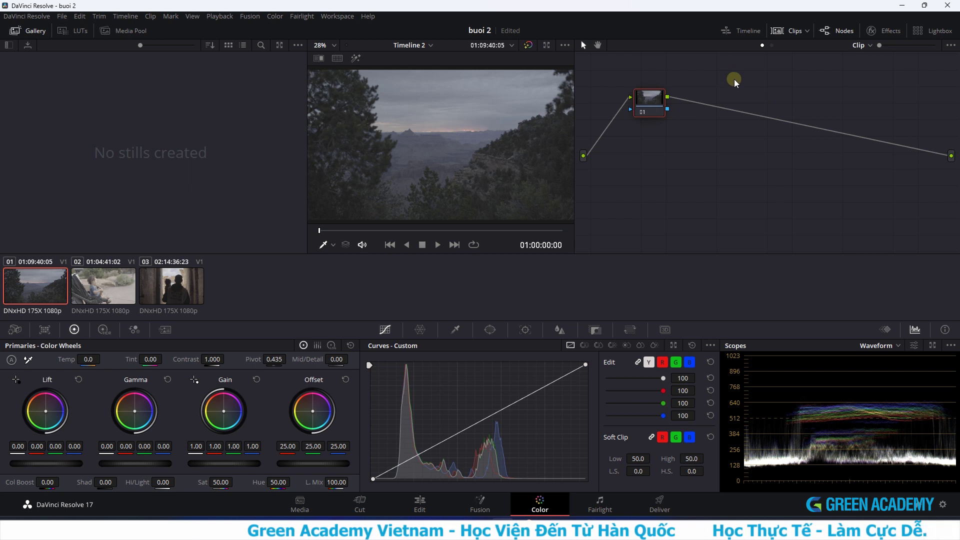
left_click(833, 35)
left_click(833, 35)
left_click(833, 34)
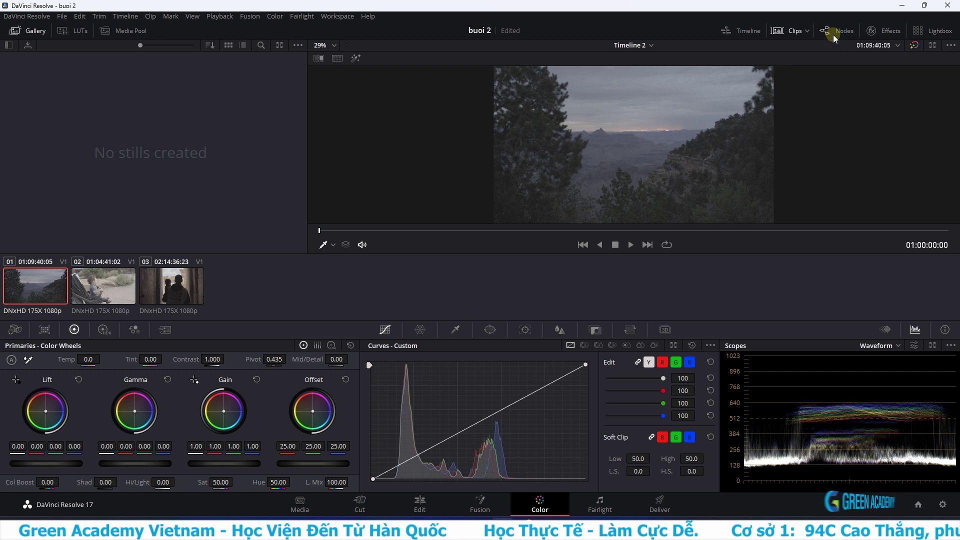
left_click(833, 34)
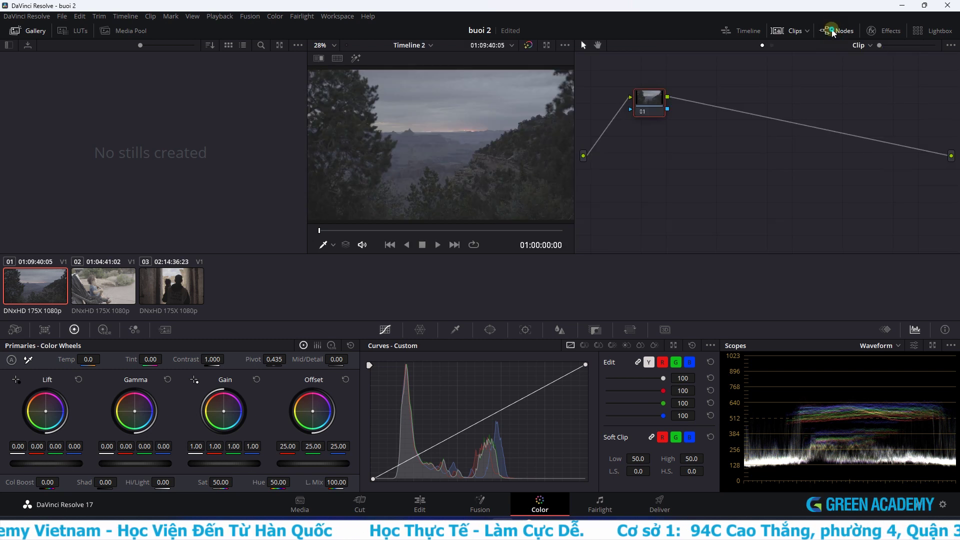
left_click(832, 32)
left_click(833, 32)
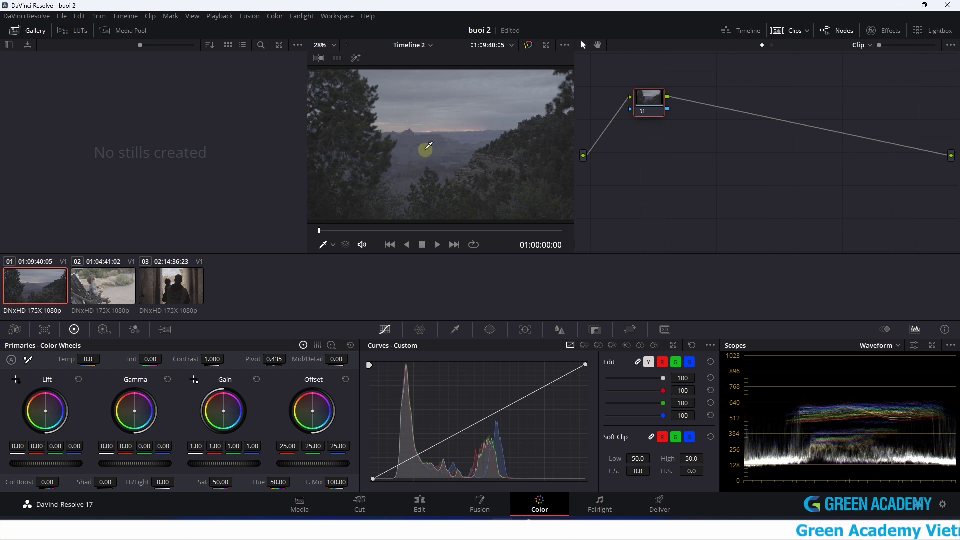
- Save the buoi 2 project with Ctrl+S
key("ctrl+s")
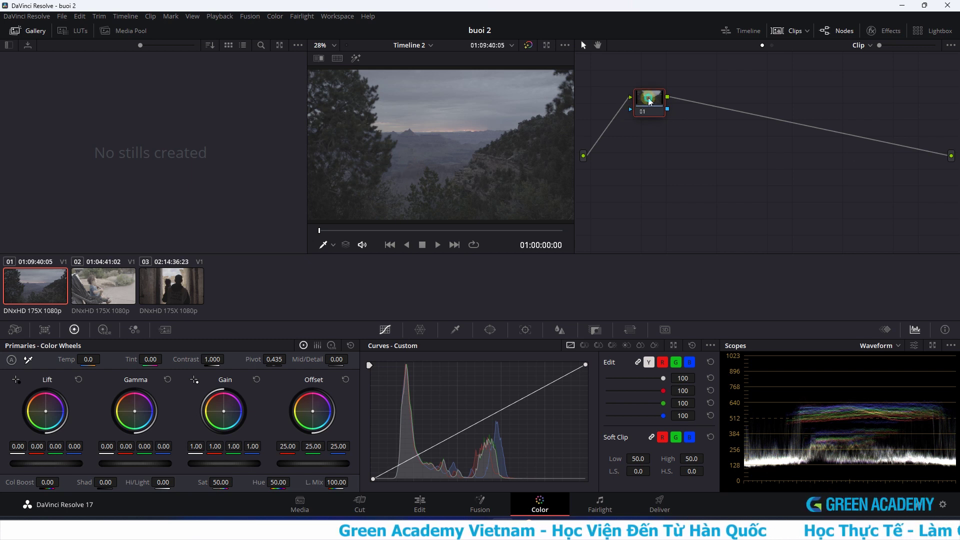
- Select node 01 and shift it a few pixels to the right in the graph
left_click(660, 111)
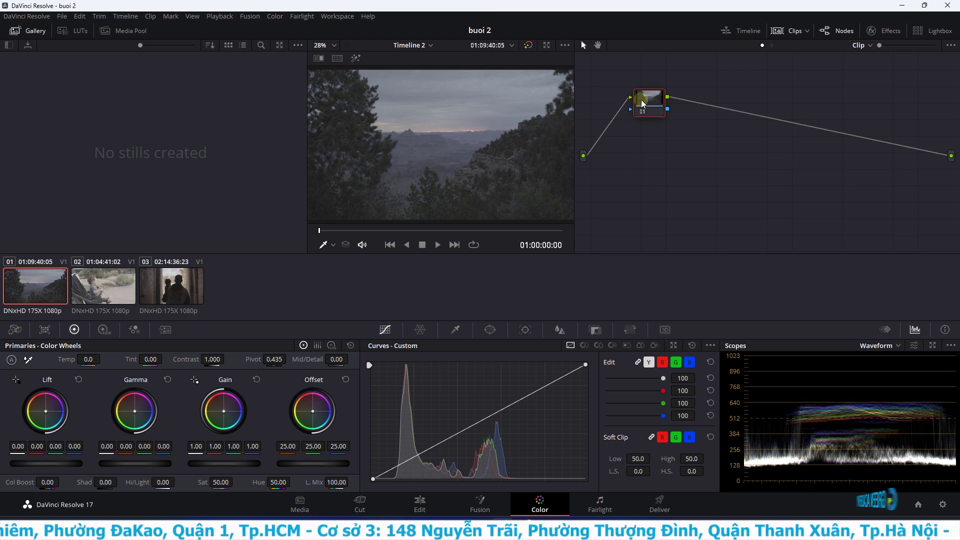
left_click_drag(645, 106, 655, 106)
left_click(659, 104)
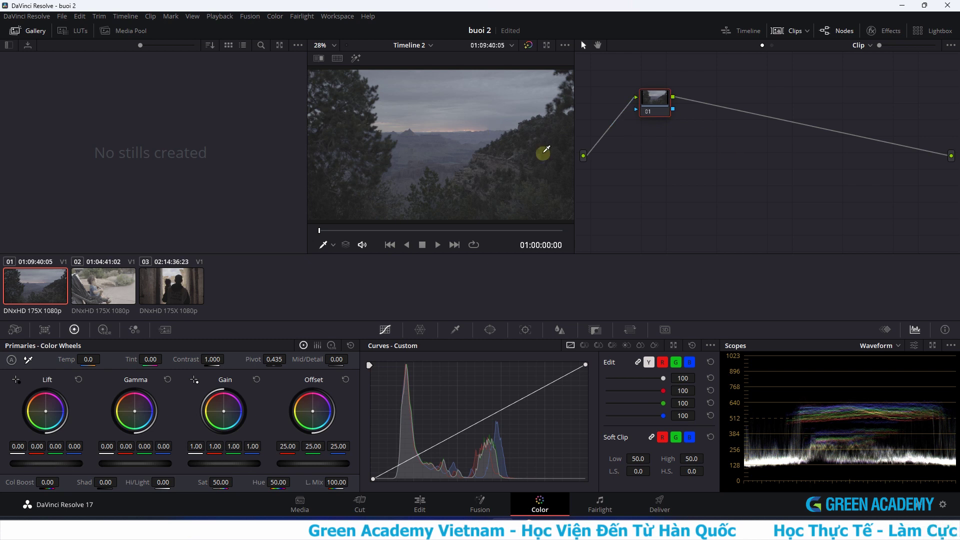
- Shift node 01 slightly left and add serial node 02 after it from Color > Nodes
left_click_drag(655, 105, 641, 104)
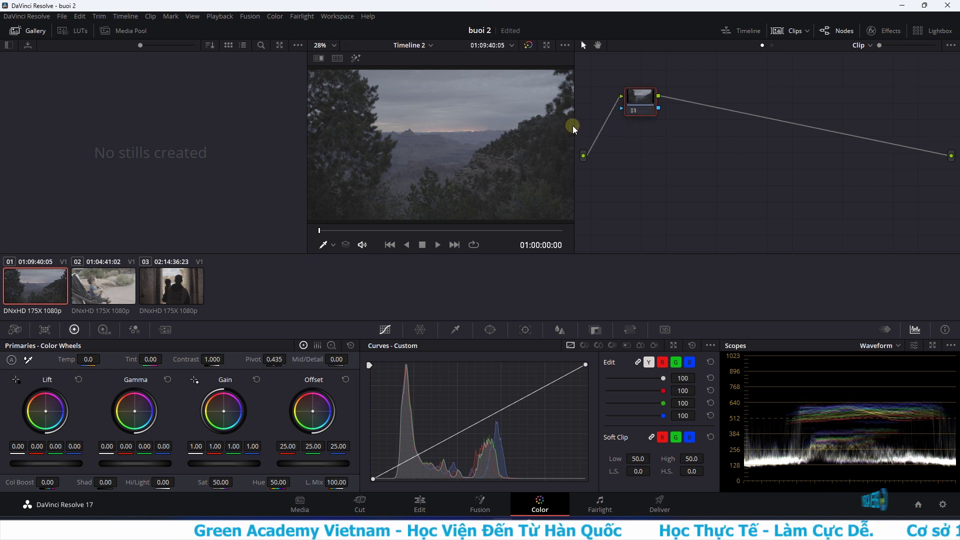
left_click(276, 18)
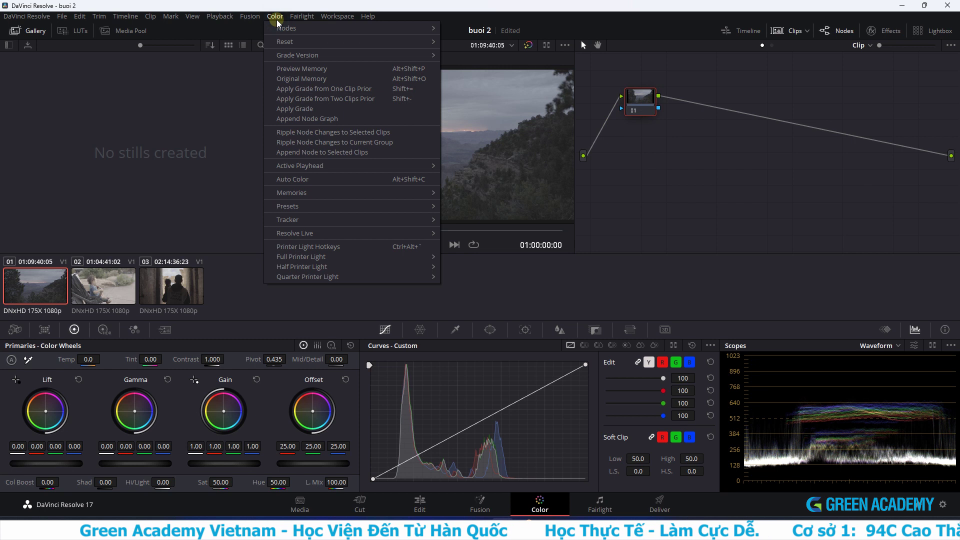
mouse_move(286, 29)
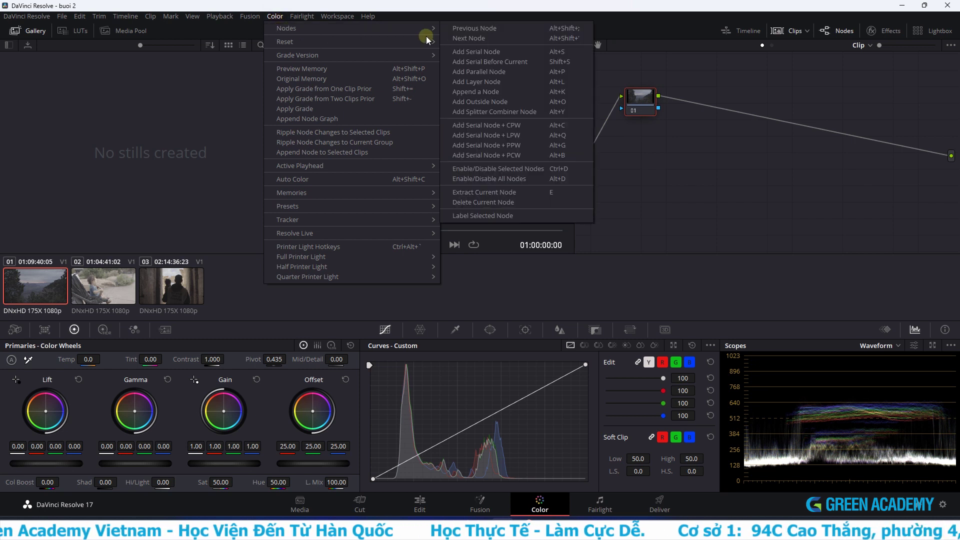
left_click(520, 52)
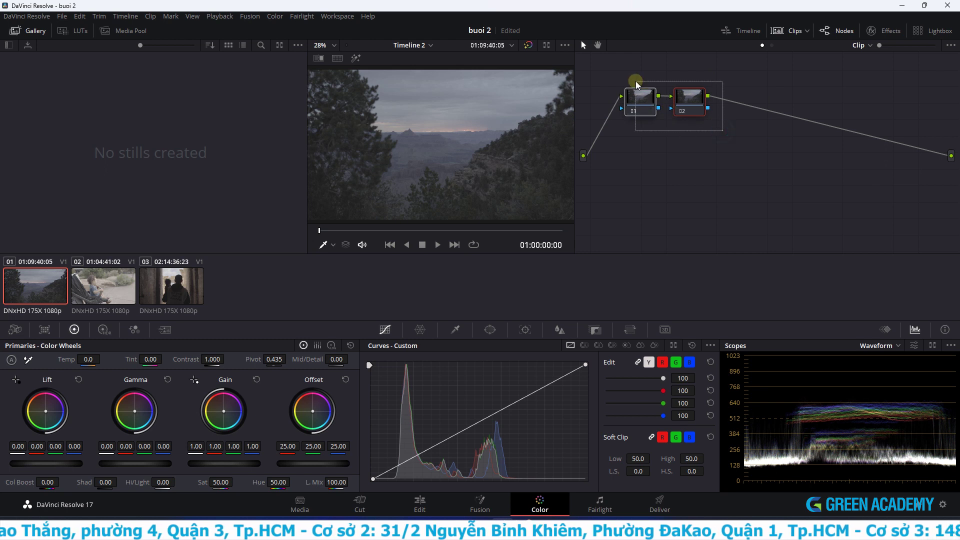
- Move nodes 01 and 02 together right and down, then select node 02
left_click_drag(639, 97, 663, 104)
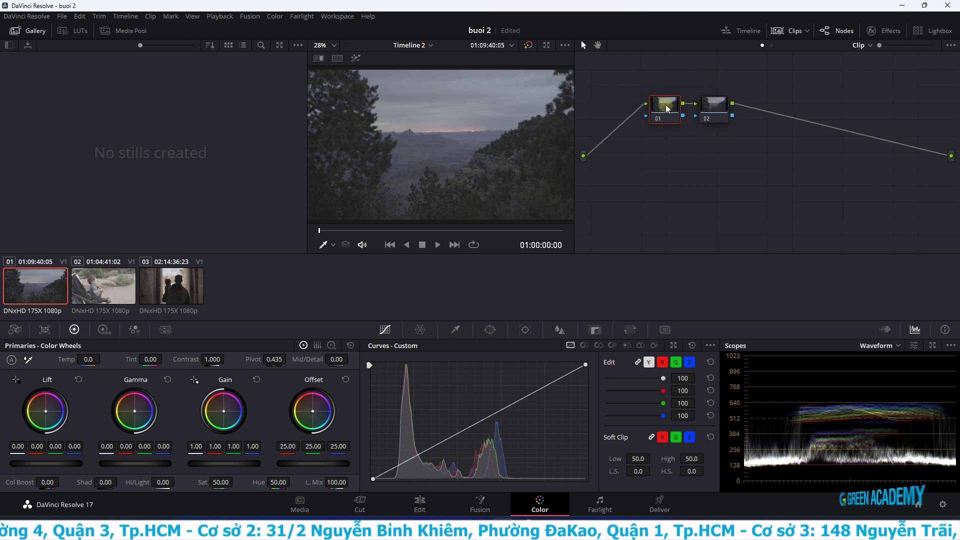
left_click(667, 106)
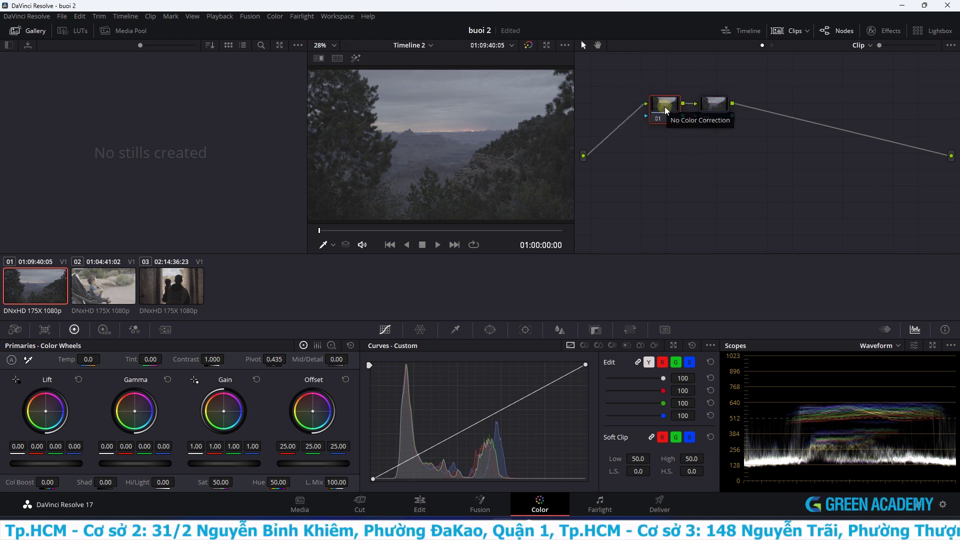
left_click(679, 65)
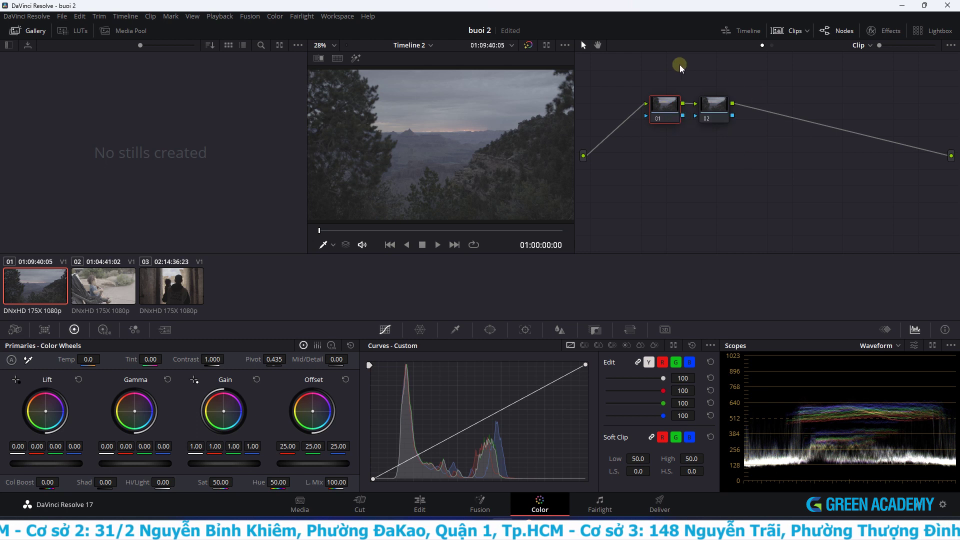
left_click(715, 111)
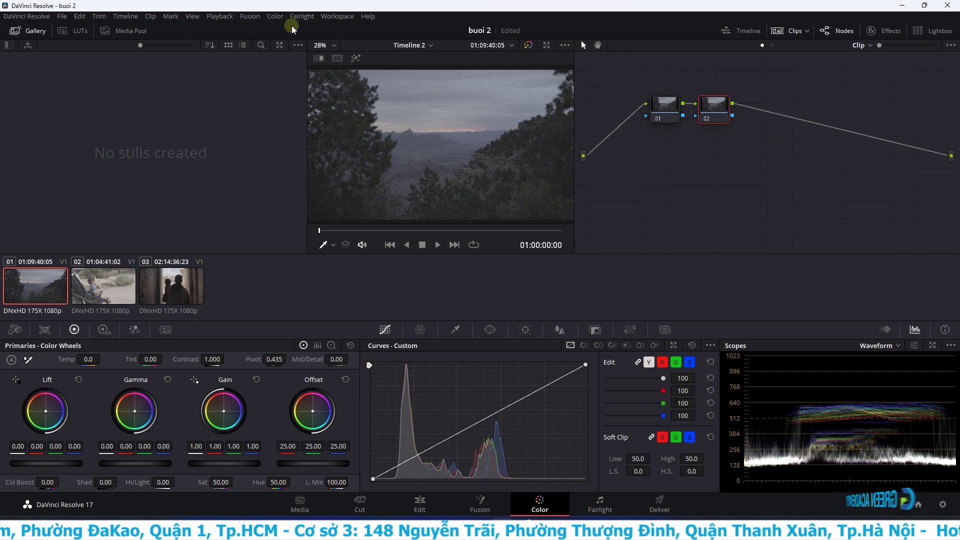
- Add serial node 03 after node 02 via Color > Nodes, then select node 03
left_click(275, 16)
mouse_move(289, 29)
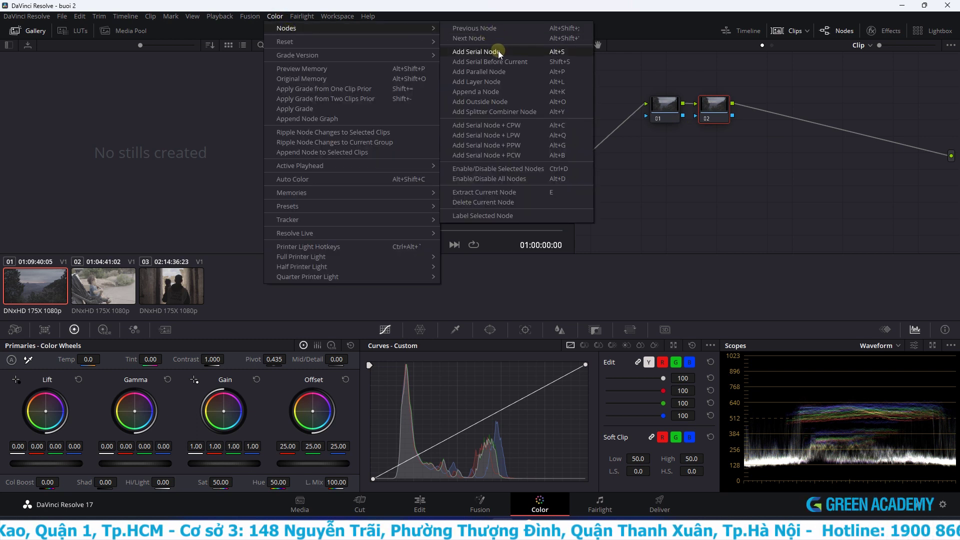
left_click(498, 50)
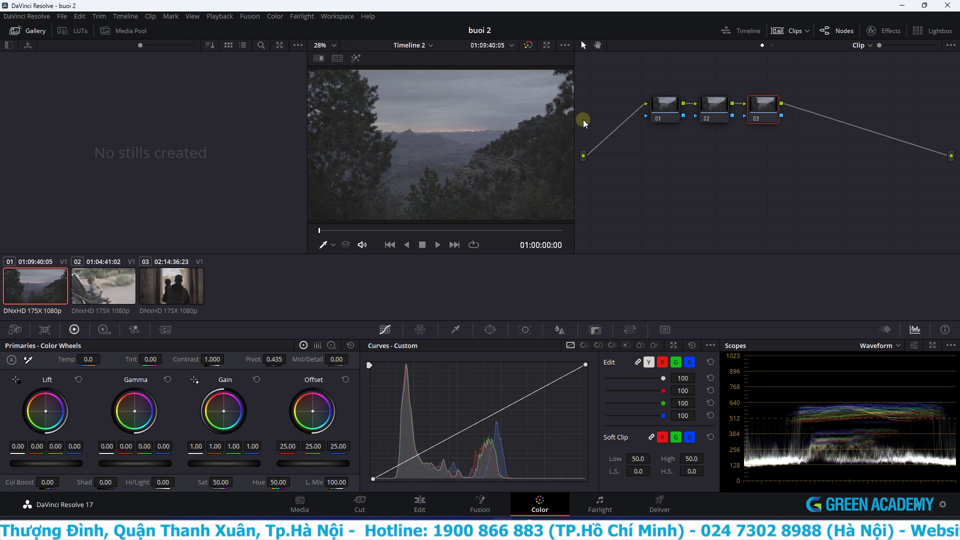
left_click_drag(816, 140, 650, 89)
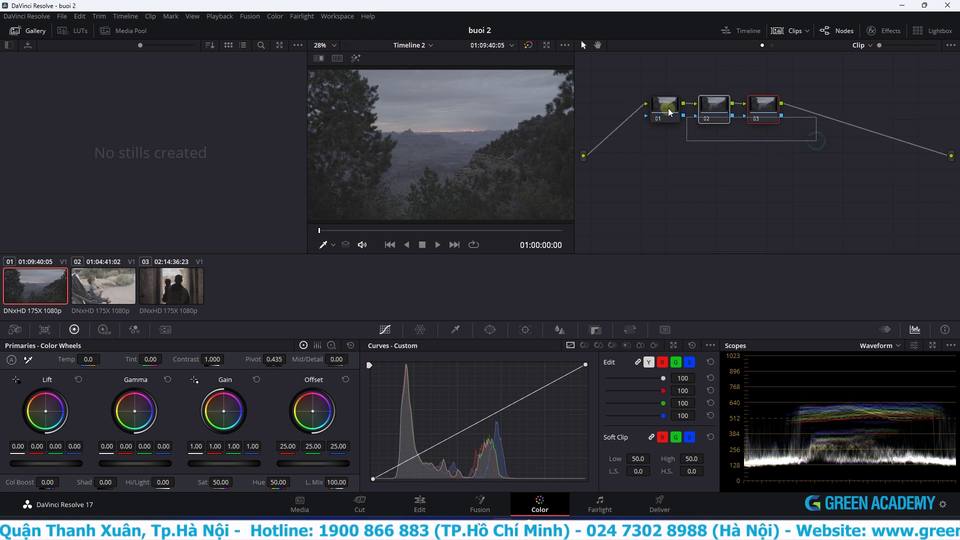
left_click(703, 111)
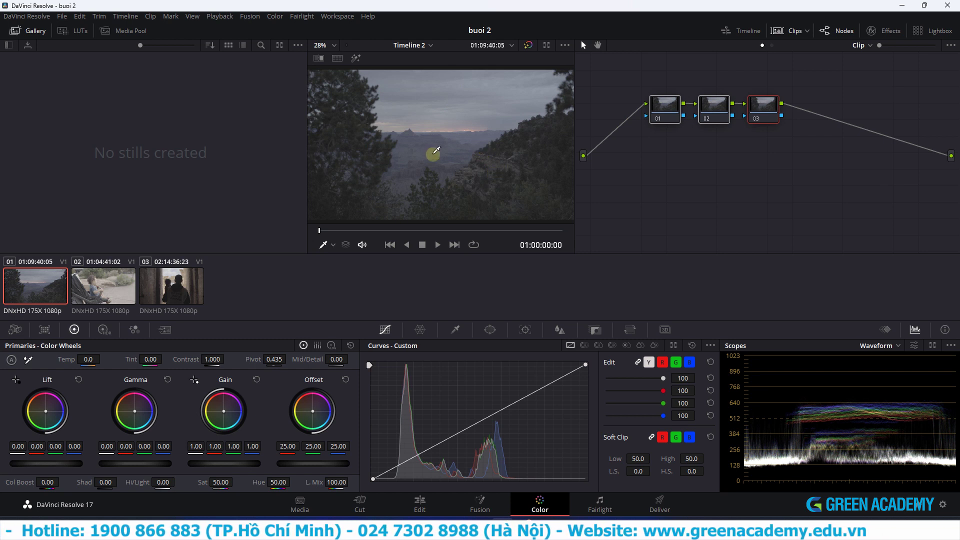
left_click(761, 107)
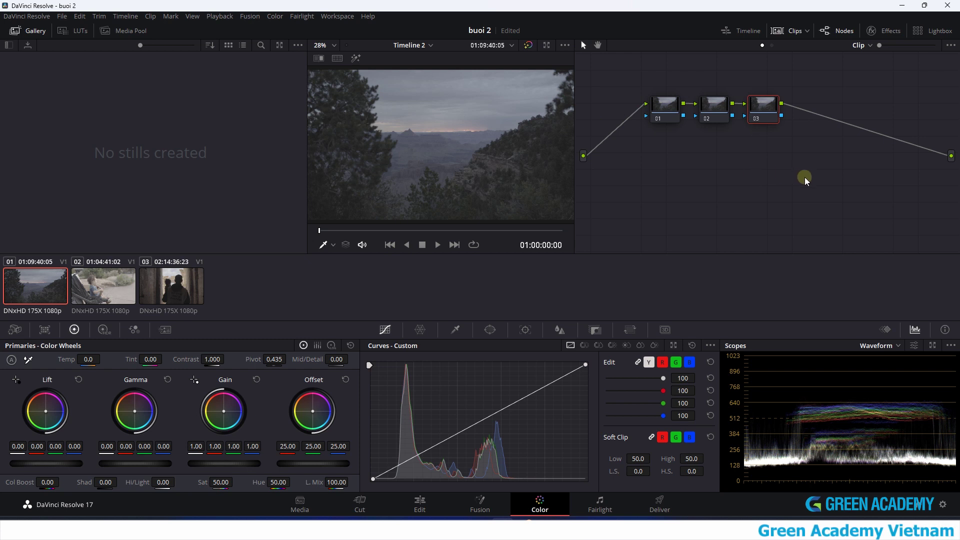
- Box-select nodes 01–03 and drag the chain slightly to the right
mouse_move(780, 141)
left_mouse_down()
mouse_move(640, 84)
mouse_move(671, 109)
left_mouse_up()
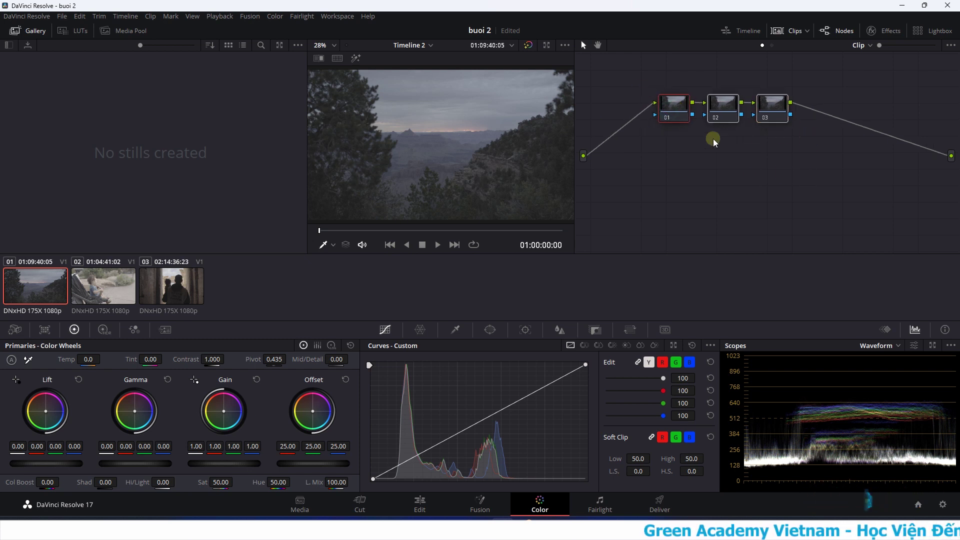
left_click_drag(756, 139, 640, 80)
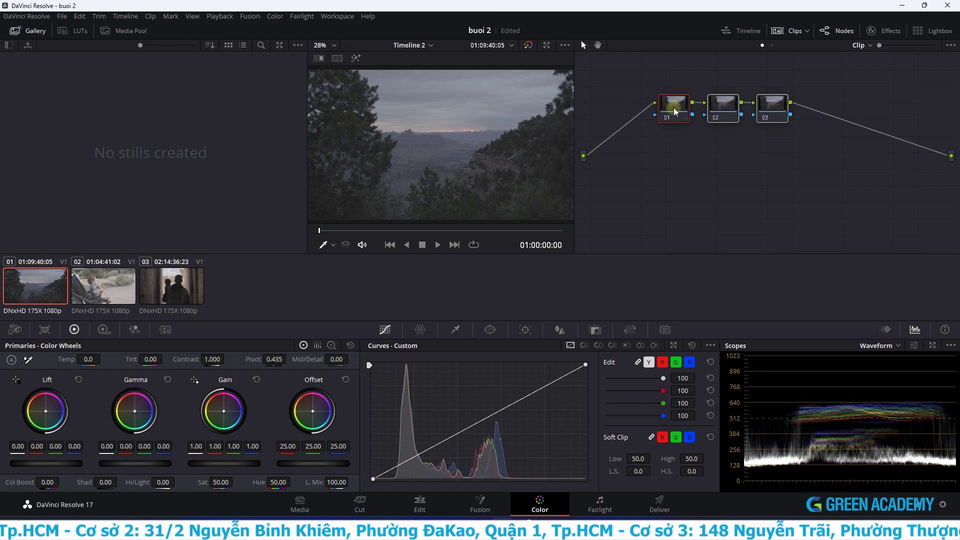
- Insert a serial node before the current one and move the four-node chain right and down
left_click(275, 16)
mouse_move(277, 28)
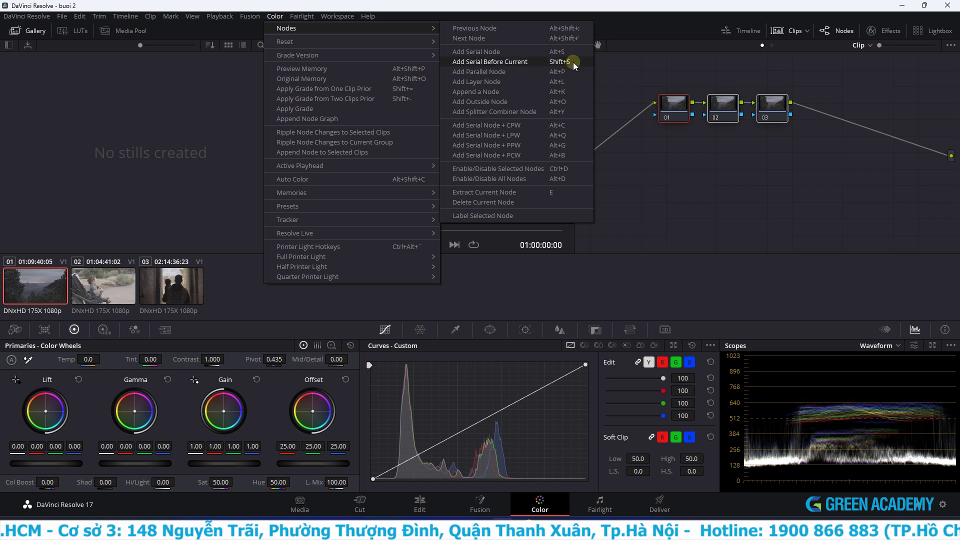
left_click(513, 62)
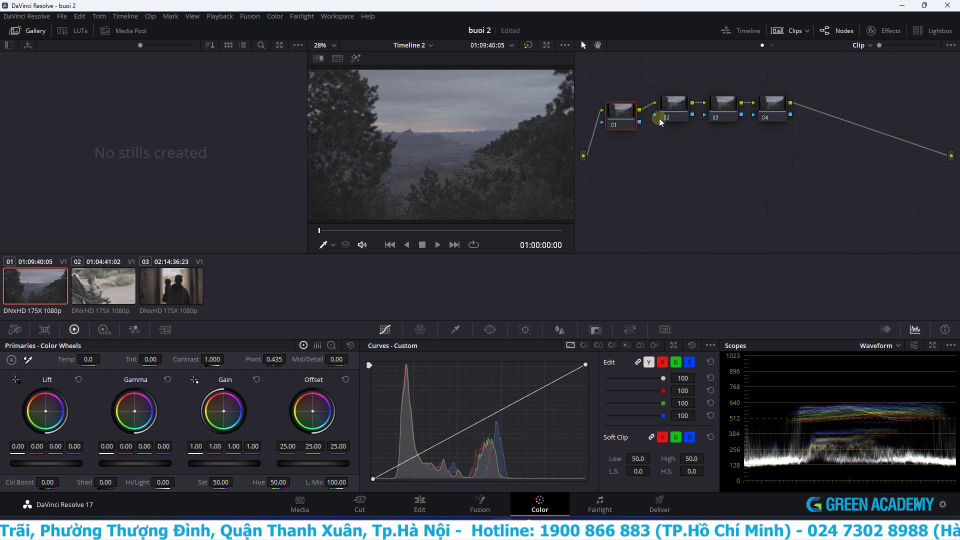
left_click_drag(618, 110, 680, 116)
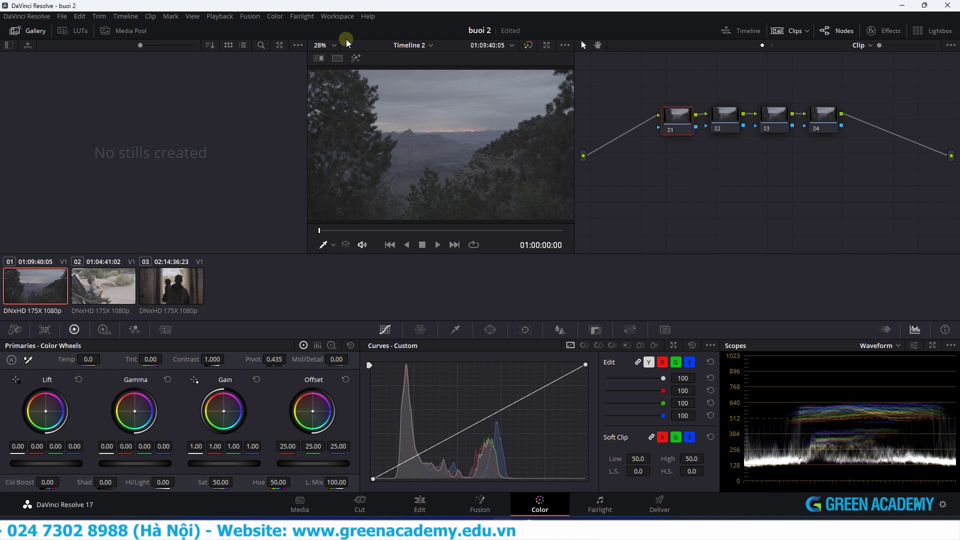
- Insert a fifth node before the current one and line the new node 01 up before node 02
left_click(275, 16)
mouse_move(403, 29)
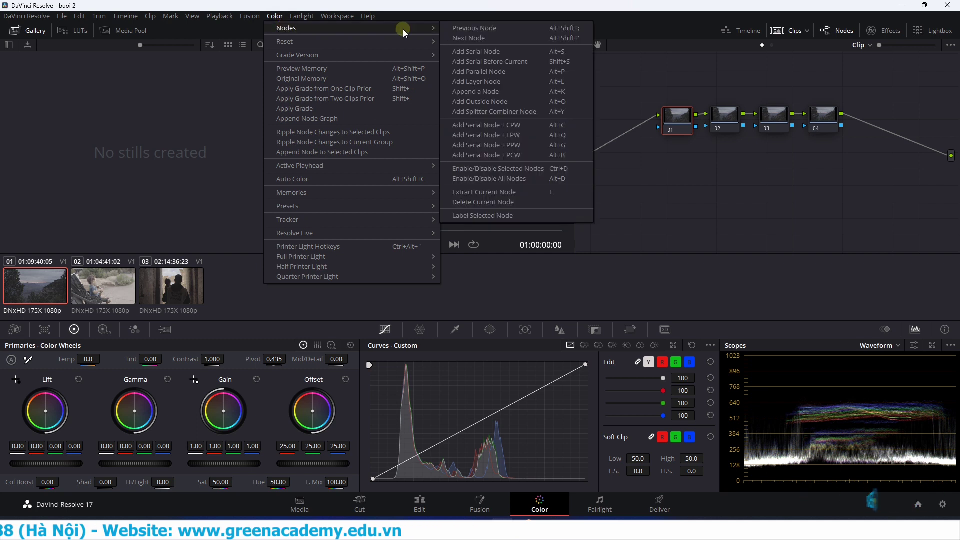
left_click(506, 62)
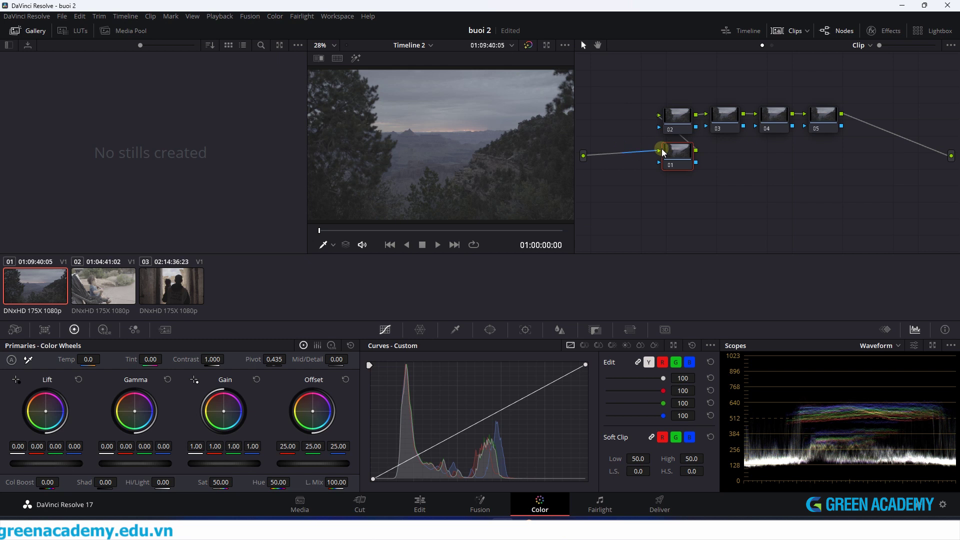
left_click_drag(672, 161, 633, 140)
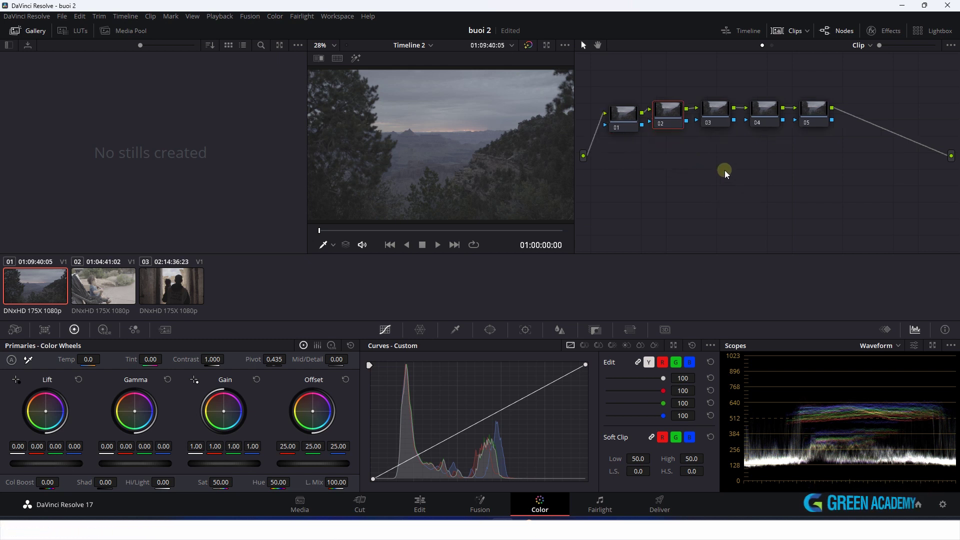
left_click(268, 15)
mouse_move(299, 29)
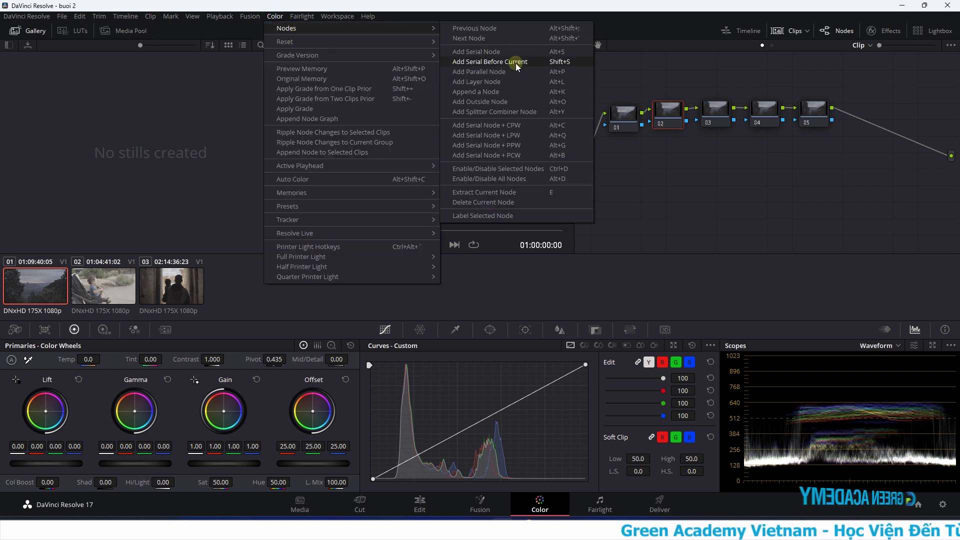
left_click(704, 161)
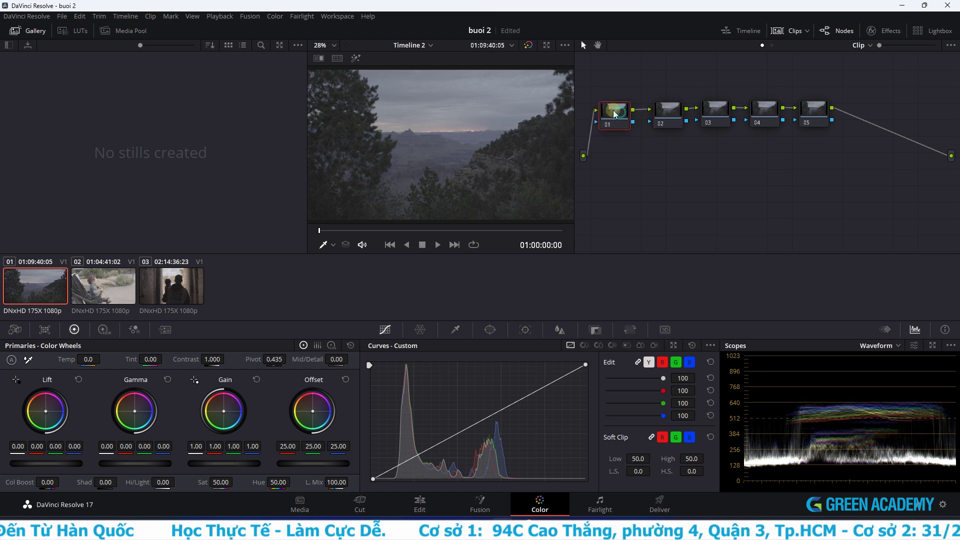
mouse_move(868, 154)
left_mouse_down()
mouse_move(662, 89)
mouse_move(657, 114)
left_mouse_up()
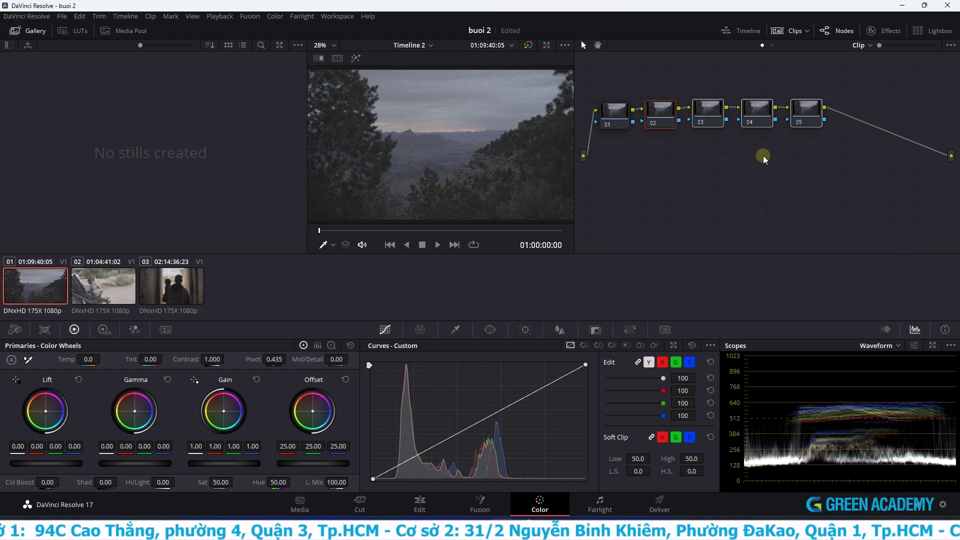
left_click(809, 117)
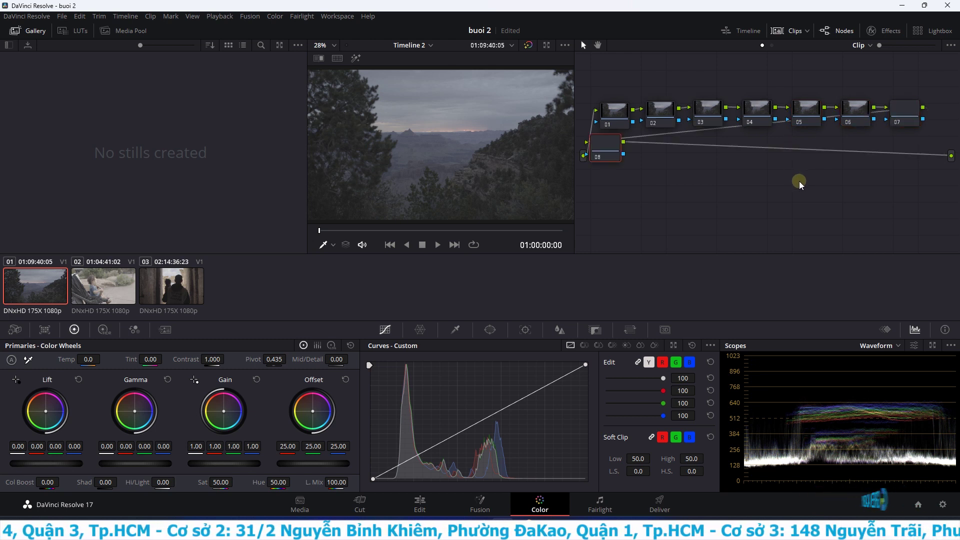
key("alt+s")
key("alt+s")
key("alt+s")
key("alt+s")
key("alt+s")
key("alt+s")
key("alt+s")
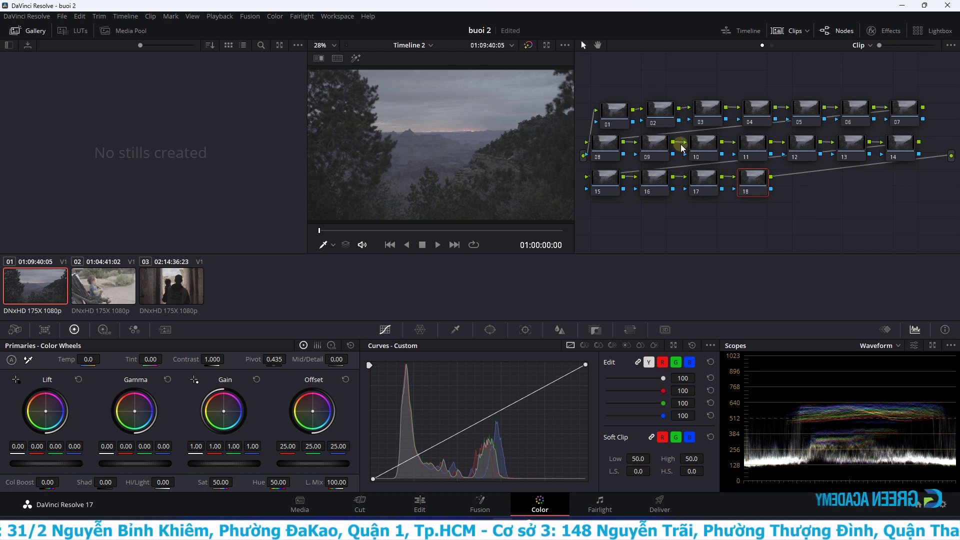
key("ctrl+z")
key("ctrl+z")
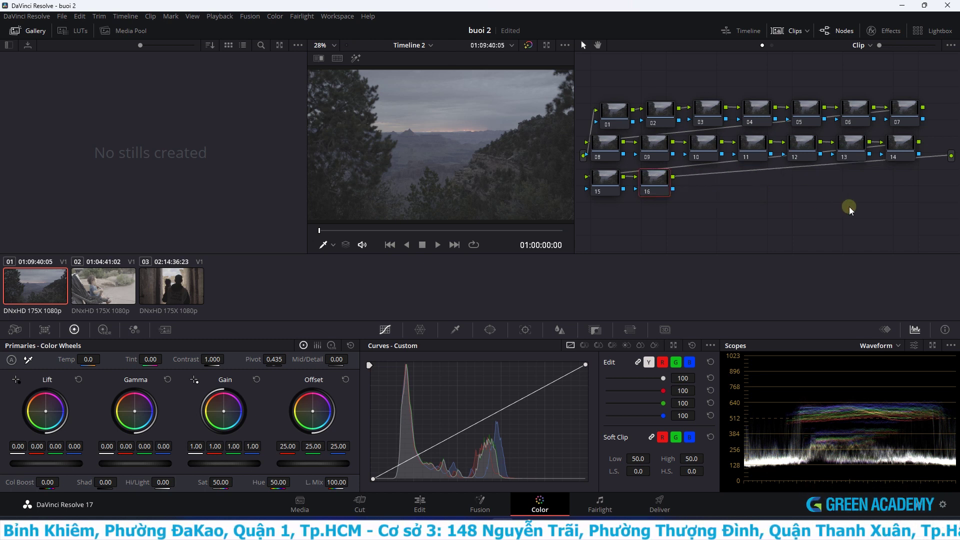
key("ctrl+z")
key("ctrl+z")
key("ctrl+z")
key("ctrl+z")
key("ctrl+z")
key("ctrl+z")
key("ctrl+z")
key("ctrl+z")
key("ctrl+z")
key("ctrl+z")
key("ctrl+z")
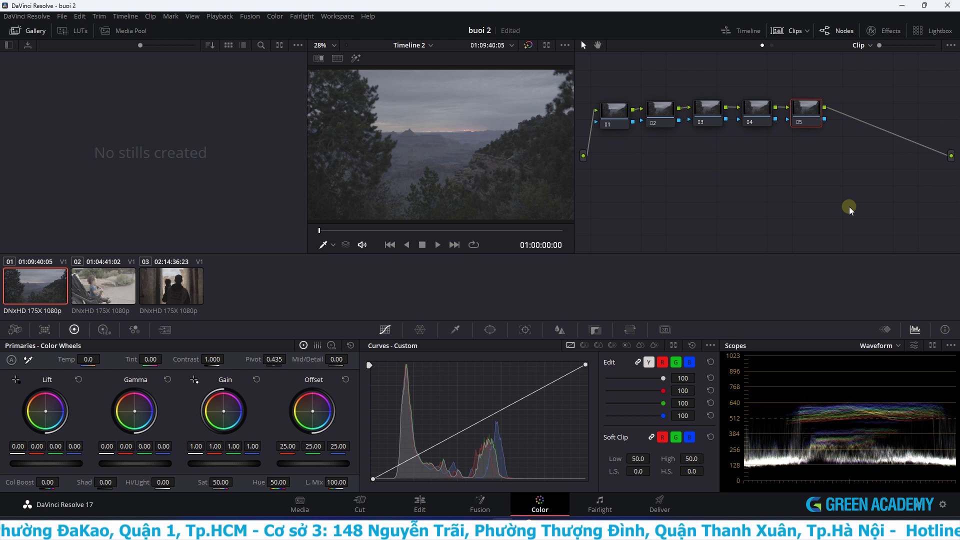
key("ctrl+z")
key("ctrl+z")
- Delete nodes 03–05 and node 02, then move the remaining node 01 up in the graph
left_click_drag(868, 186, 721, 80)
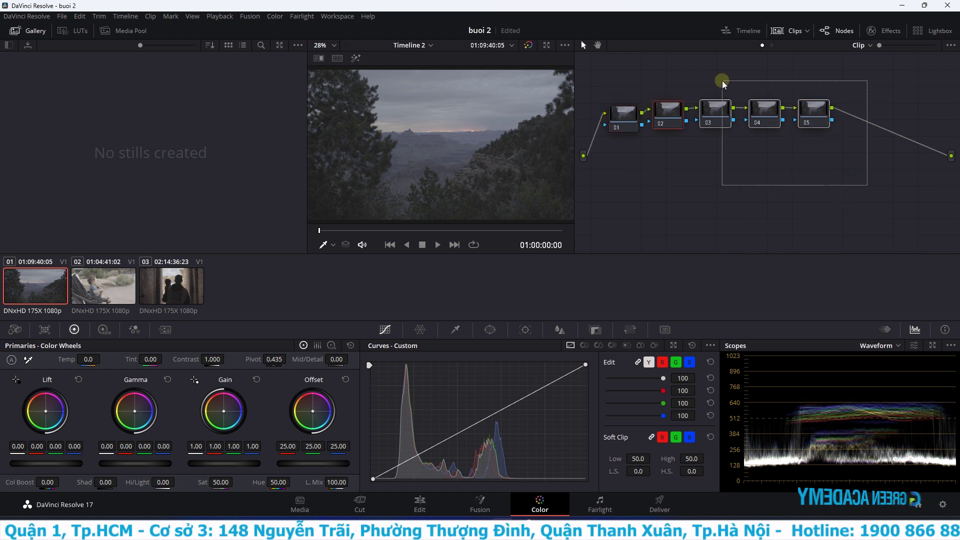
left_click(766, 168)
left_click_drag(881, 169, 705, 81)
key("Delete")
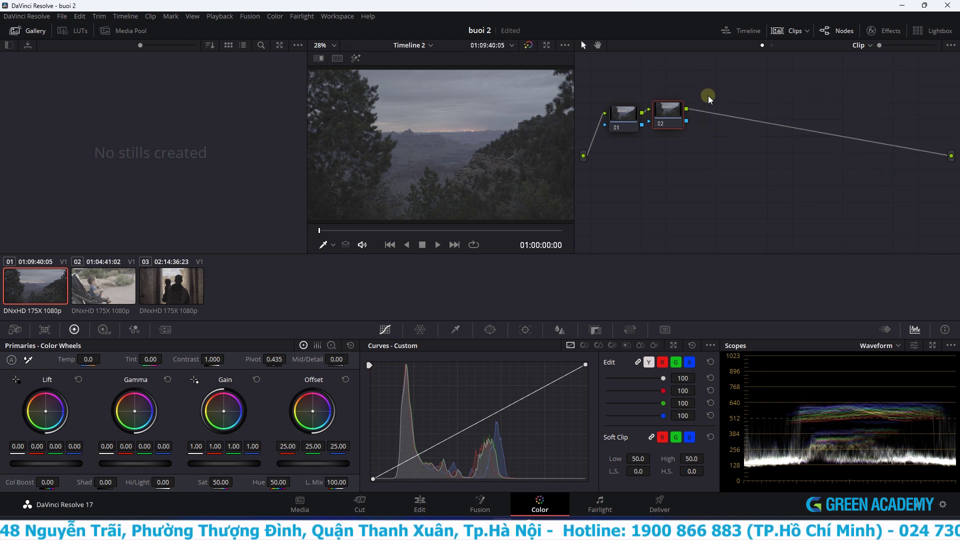
key("Delete")
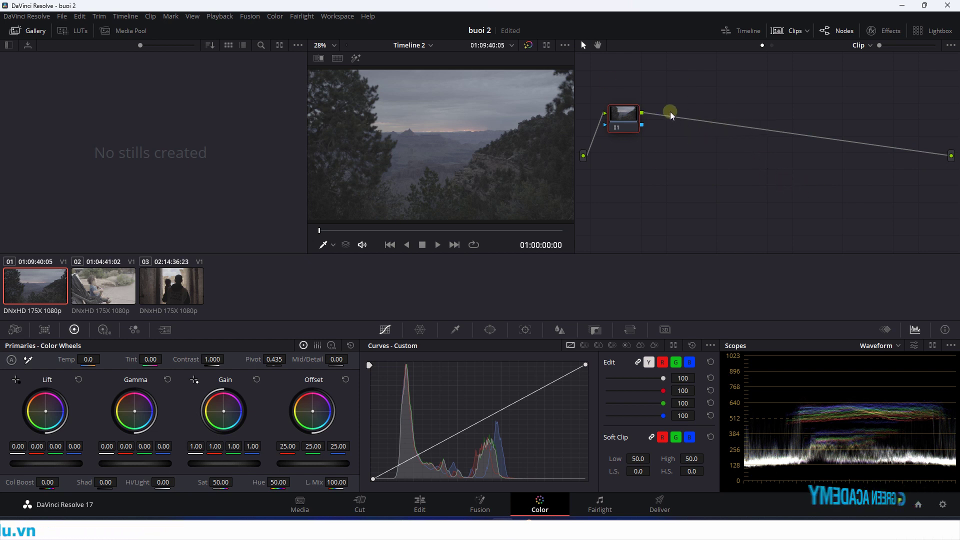
left_click_drag(613, 126, 647, 94)
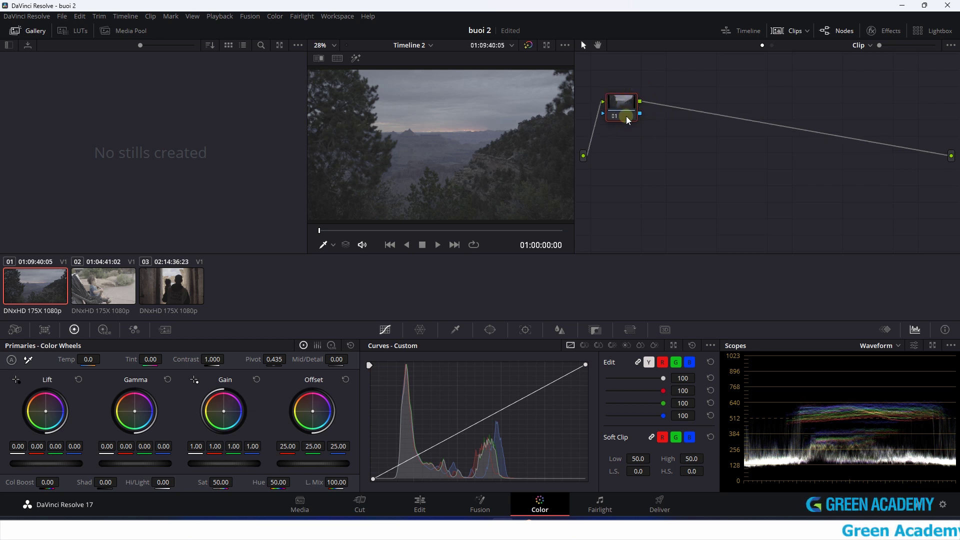
left_click(275, 16)
- Add and undo a parallel node, then add serial node 02 after node 01 with Alt+S
mouse_move(275, 28)
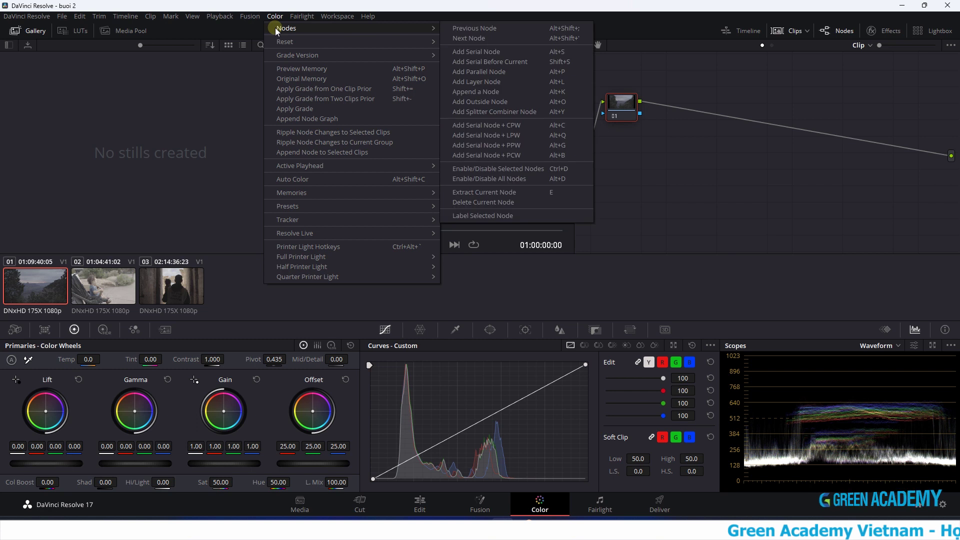
left_click(533, 73)
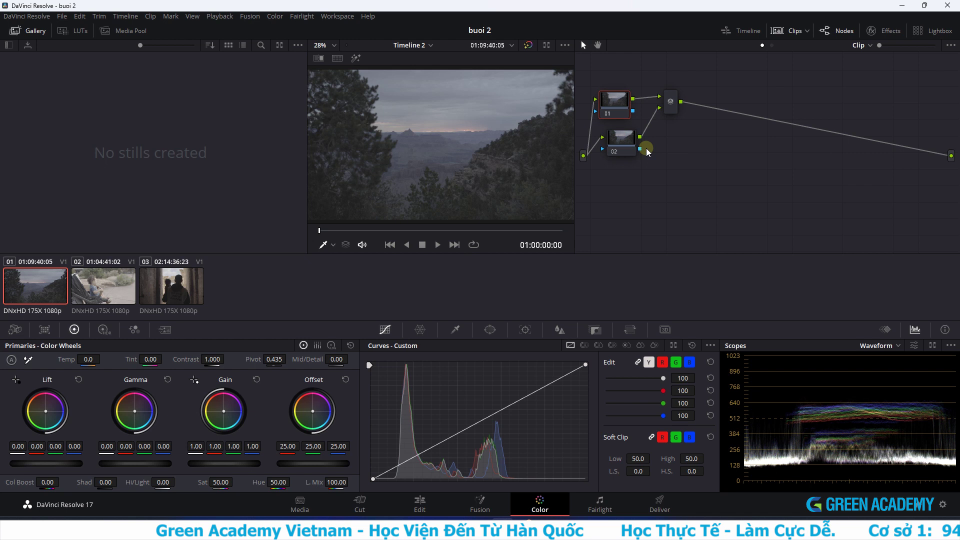
key("ctrl+z")
left_click_drag(621, 108, 632, 129)
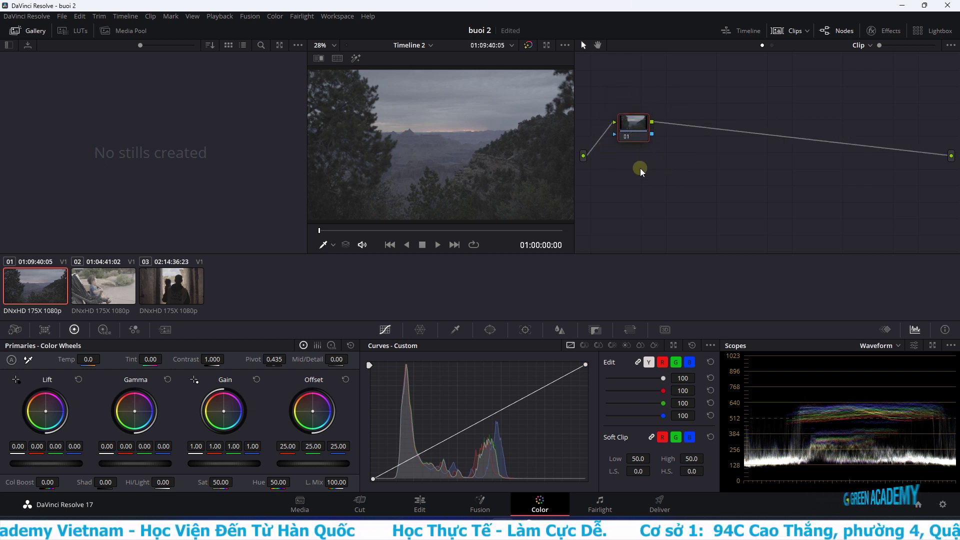
key("alt+s")
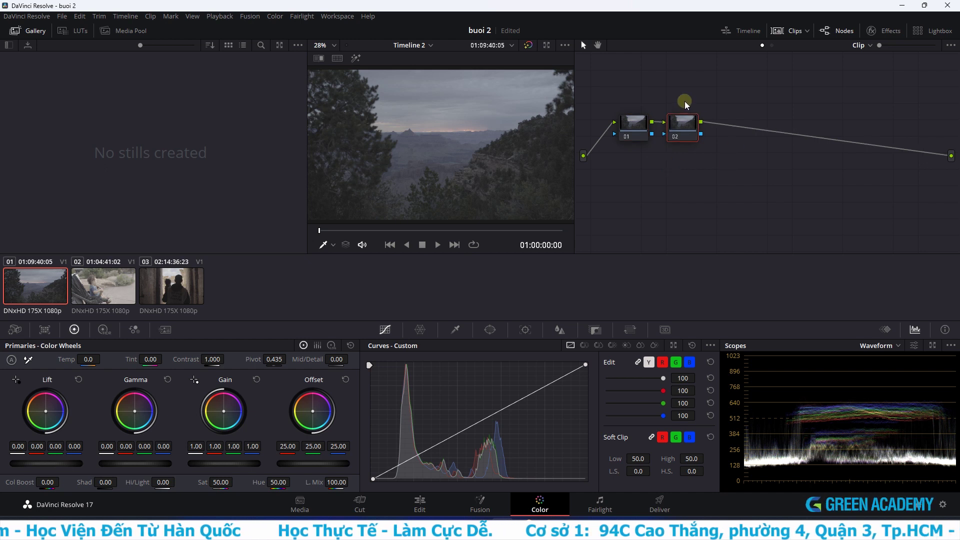
left_click_drag(628, 125, 624, 125)
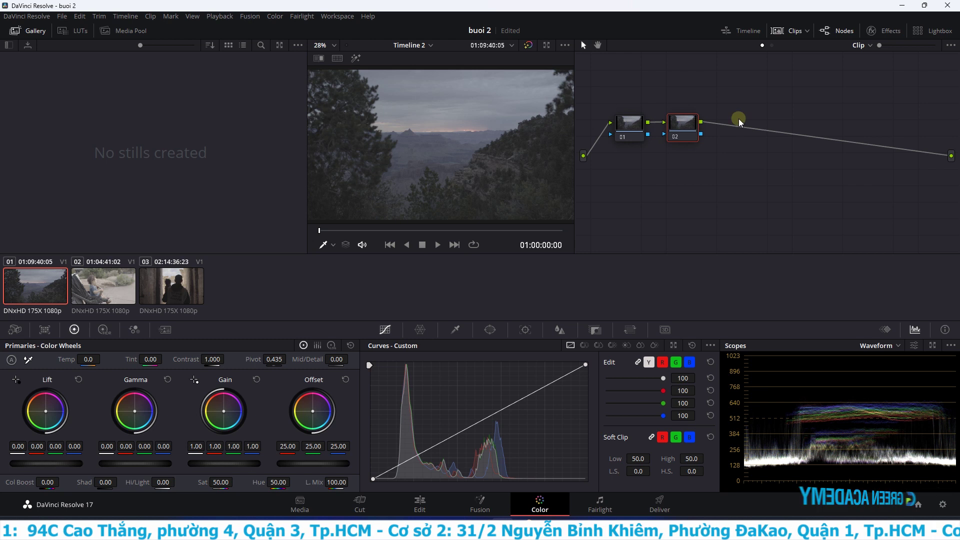
- Add a parallel node beside node 02 and stack nodes 02 and 03 vertically
left_click(275, 18)
mouse_move(287, 28)
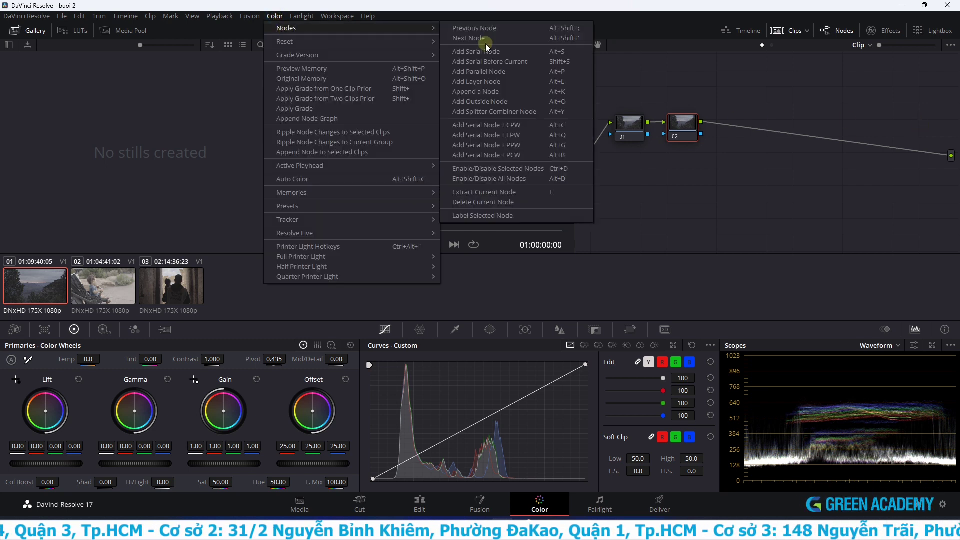
left_click(508, 74)
mouse_move(681, 119)
left_mouse_down()
mouse_move(678, 107)
mouse_move(695, 101)
left_mouse_up()
left_click_drag(685, 164, 685, 152)
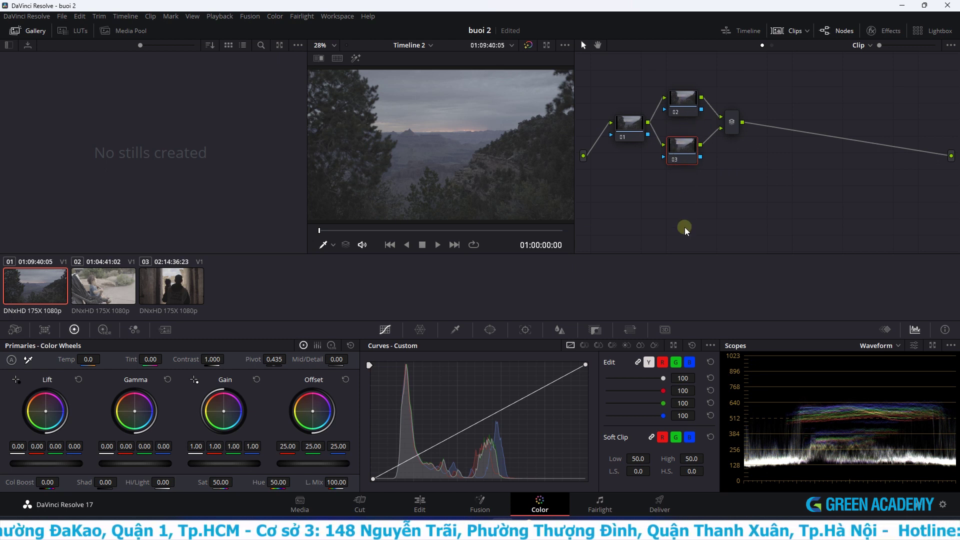
- Add serial node 05 after the Parallel Mixer with Alt+S and position it
left_click(731, 125)
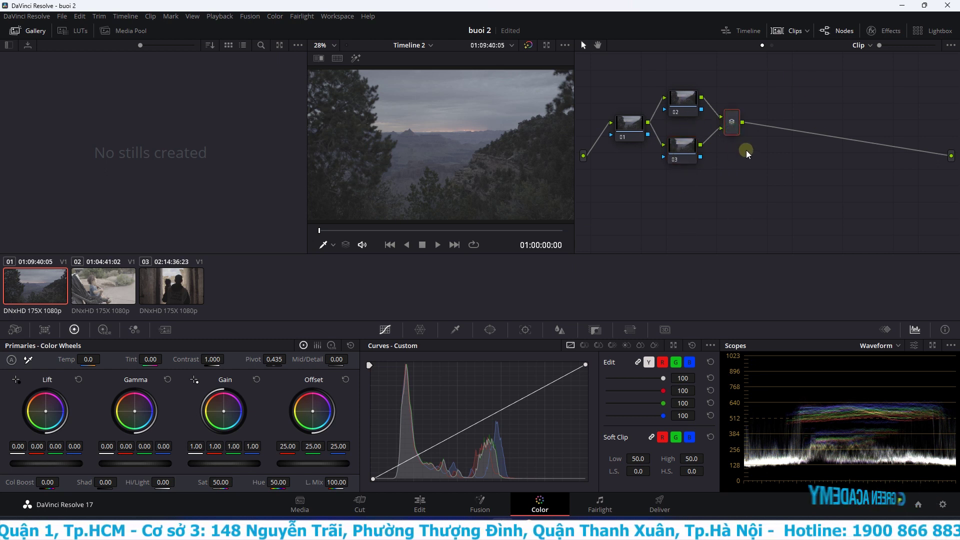
key("alt+s")
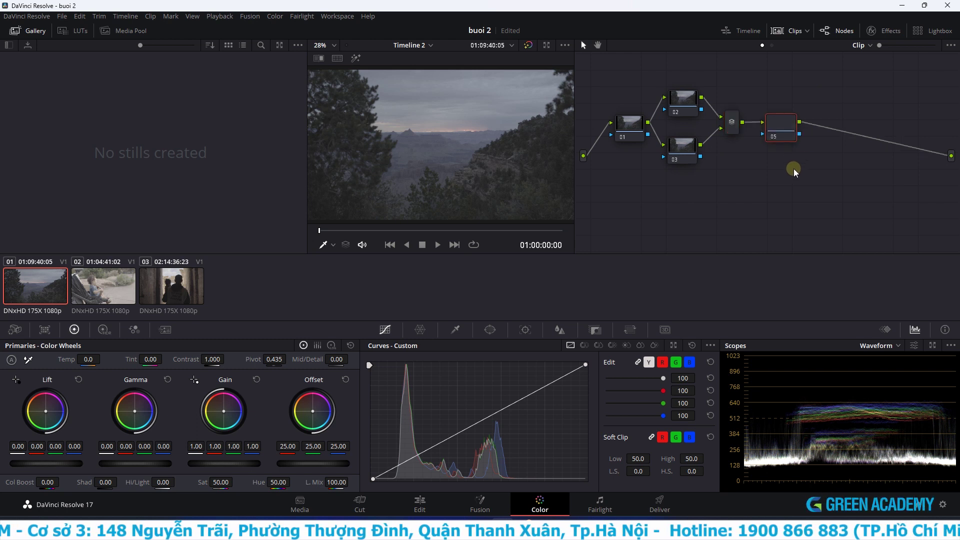
mouse_move(791, 138)
left_mouse_down()
mouse_move(796, 118)
mouse_move(783, 125)
left_mouse_up()
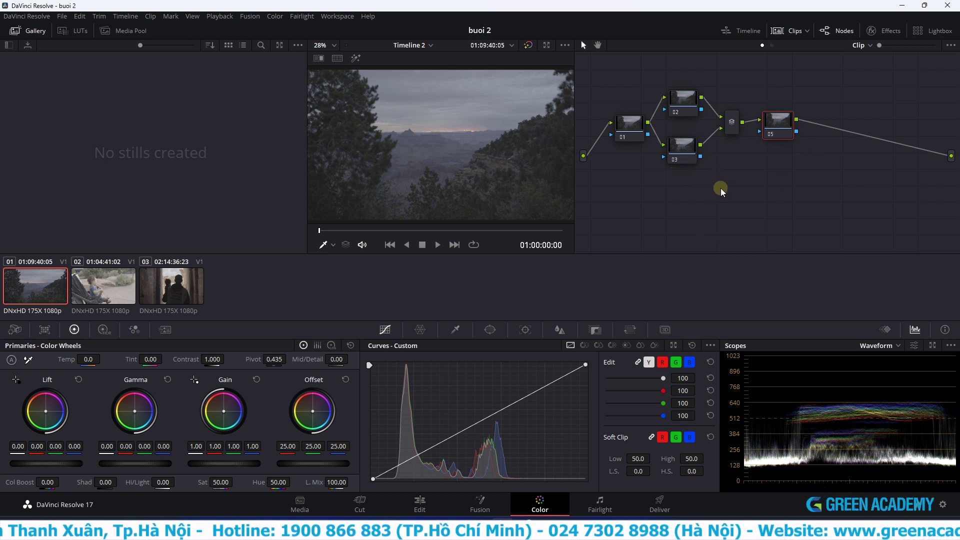
- Align parallel nodes 02 and 03 neatly, then bring up the Color > Nodes submenu
left_click_drag(701, 112, 683, 98)
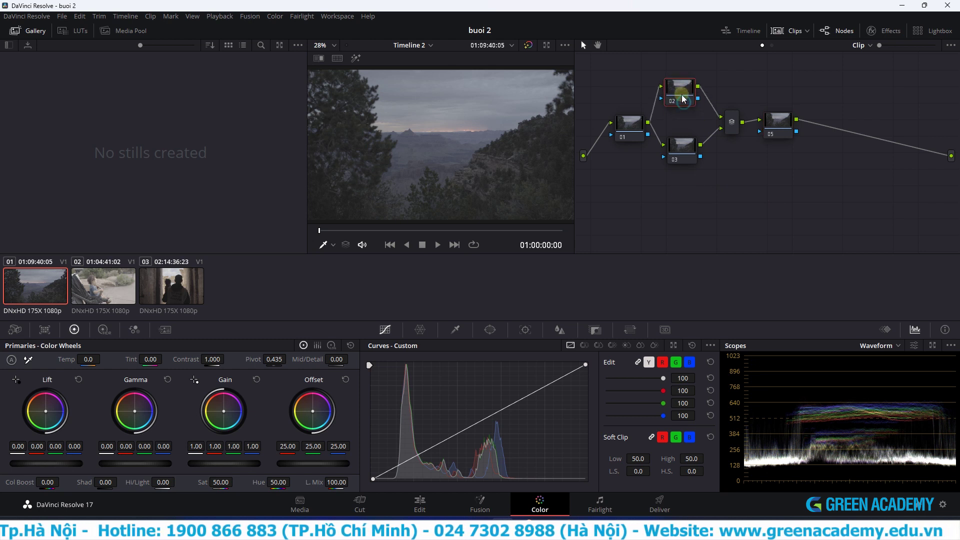
mouse_move(682, 147)
left_mouse_down()
mouse_move(682, 135)
mouse_move(622, 133)
mouse_move(677, 137)
left_mouse_up()
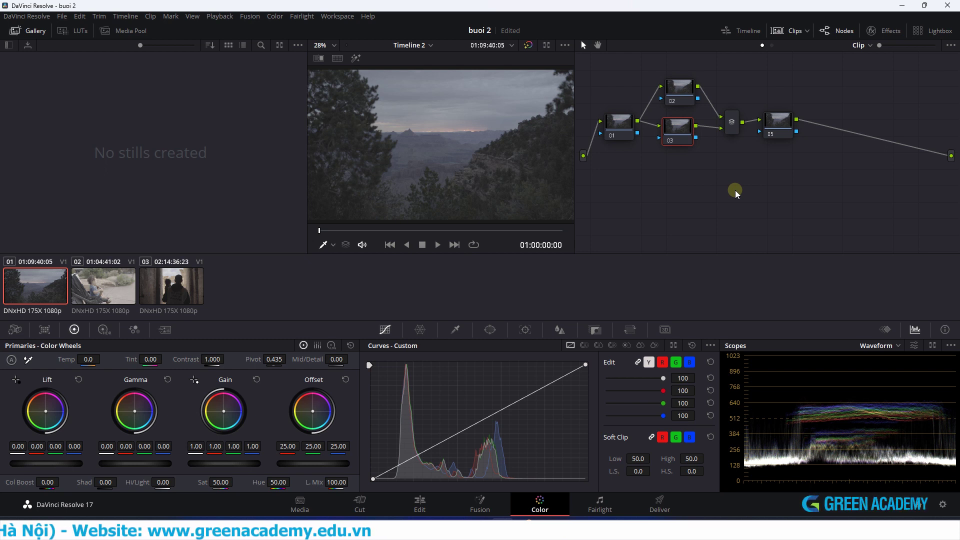
left_click_drag(687, 103, 684, 103)
left_click_drag(681, 141, 678, 140)
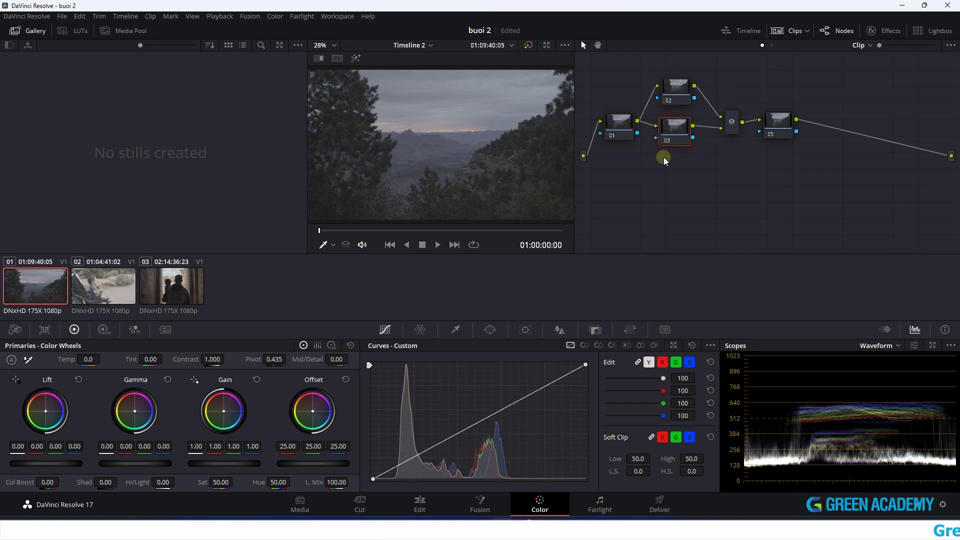
left_click(279, 19)
mouse_move(295, 33)
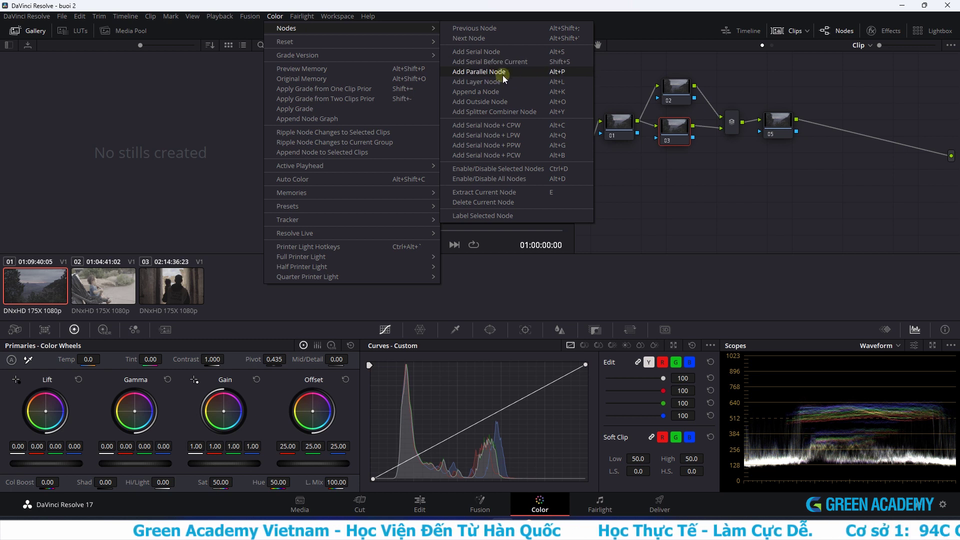
- Add a layer node under node 03 and align nodes 02–04 in one column
left_click(500, 80)
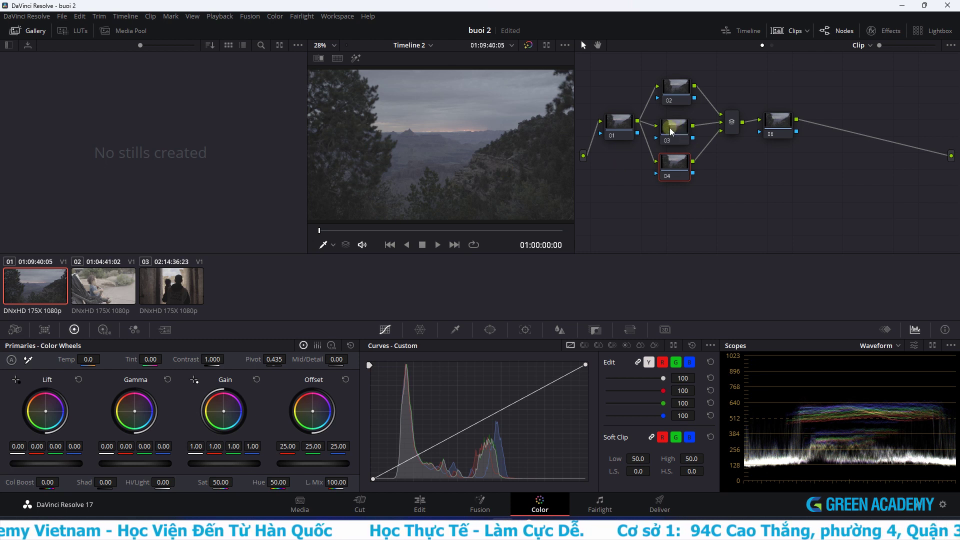
left_click_drag(615, 127, 611, 127)
left_click_drag(673, 165, 673, 138)
left_click_drag(676, 90, 669, 90)
left_click_drag(670, 165, 669, 165)
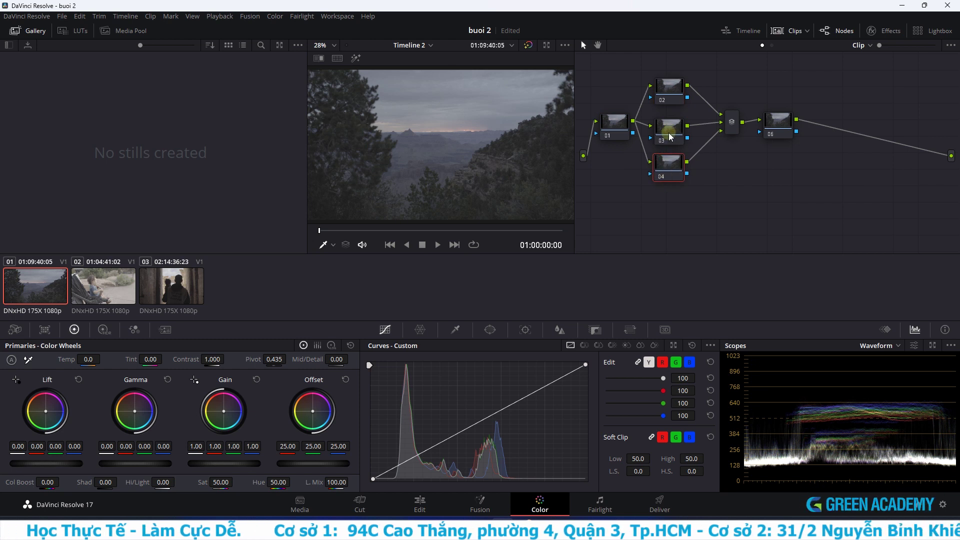
- Add another layer node, 05, below node 04 via Color > Nodes > Add Layer Node
left_click(275, 16)
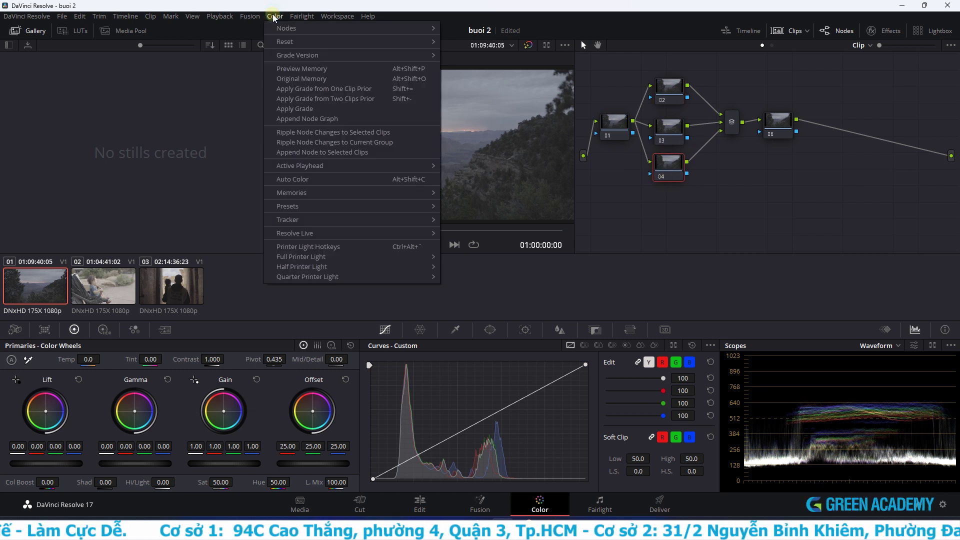
mouse_move(275, 30)
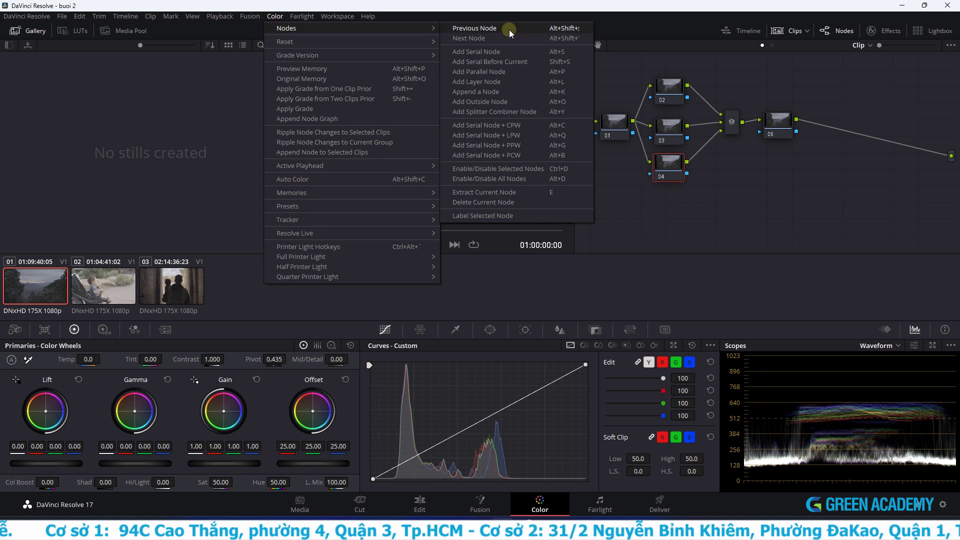
left_click(498, 83)
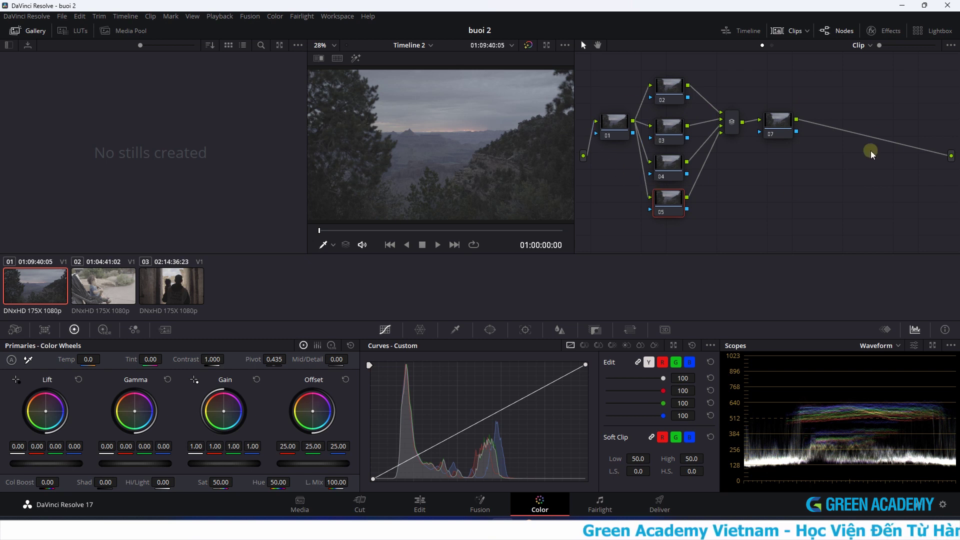
- Disconnect node 07 from the output and give it a red Offset cast (46.08, 19.23, 12.75)
left_click(884, 135)
key("Delete")
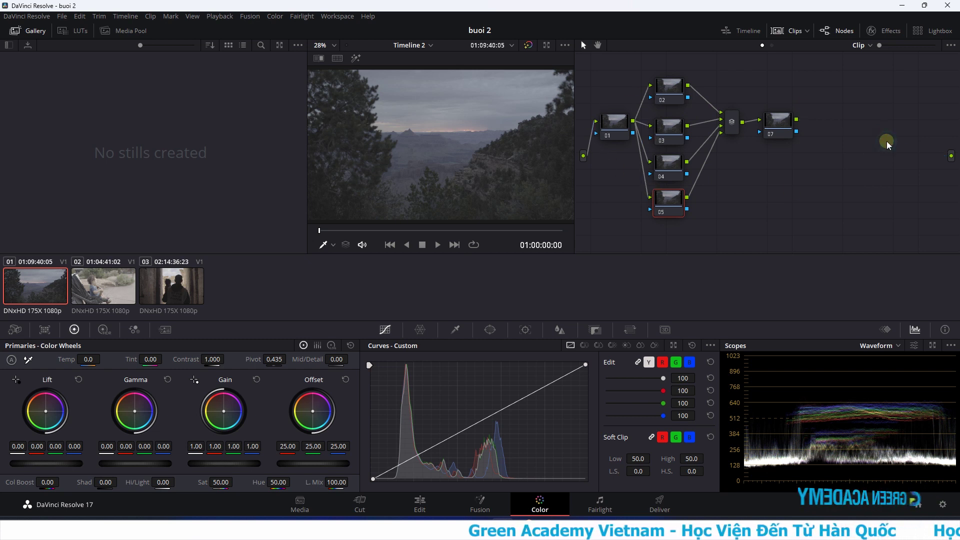
left_click(780, 122)
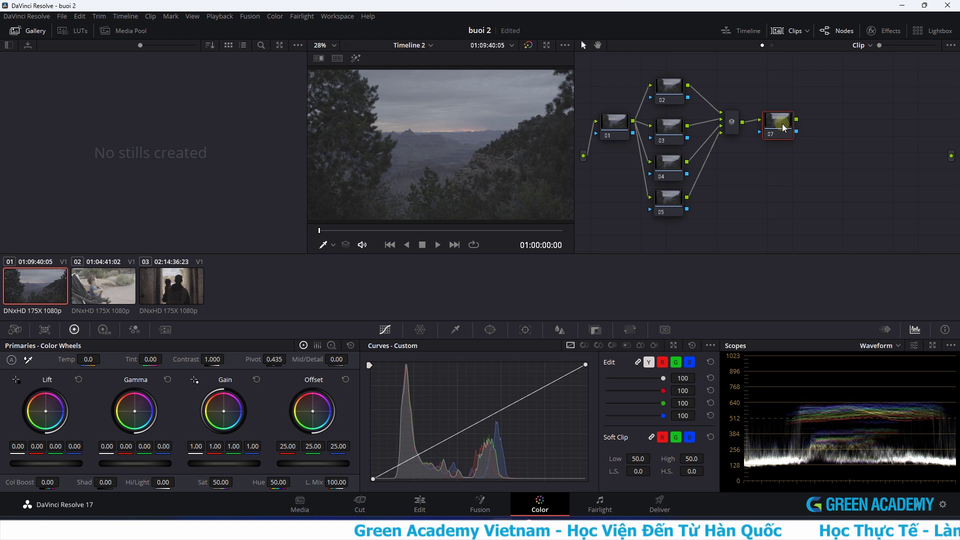
mouse_move(323, 407)
left_mouse_down()
mouse_move(328, 455)
mouse_move(312, 411)
left_mouse_up()
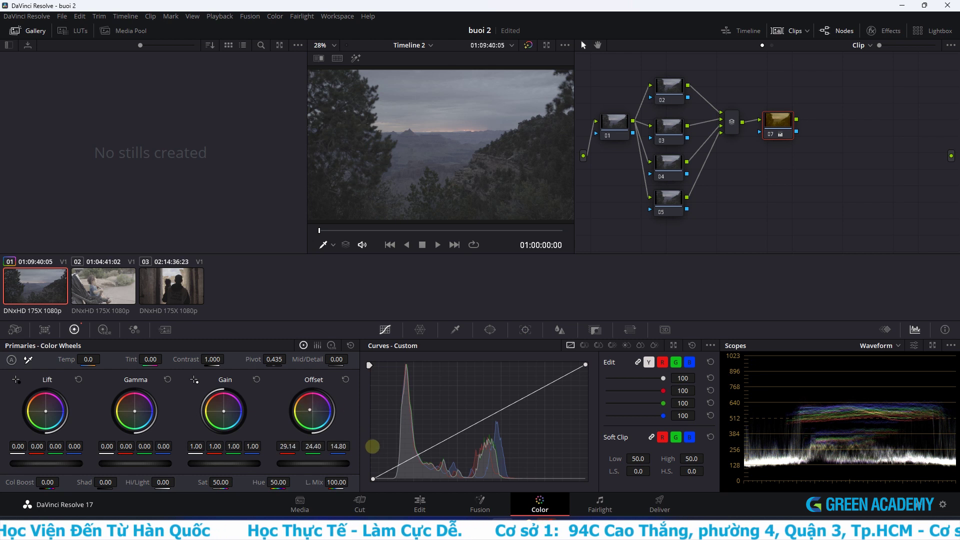
mouse_move(305, 408)
left_mouse_down()
mouse_move(329, 409)
mouse_move(300, 397)
left_mouse_up()
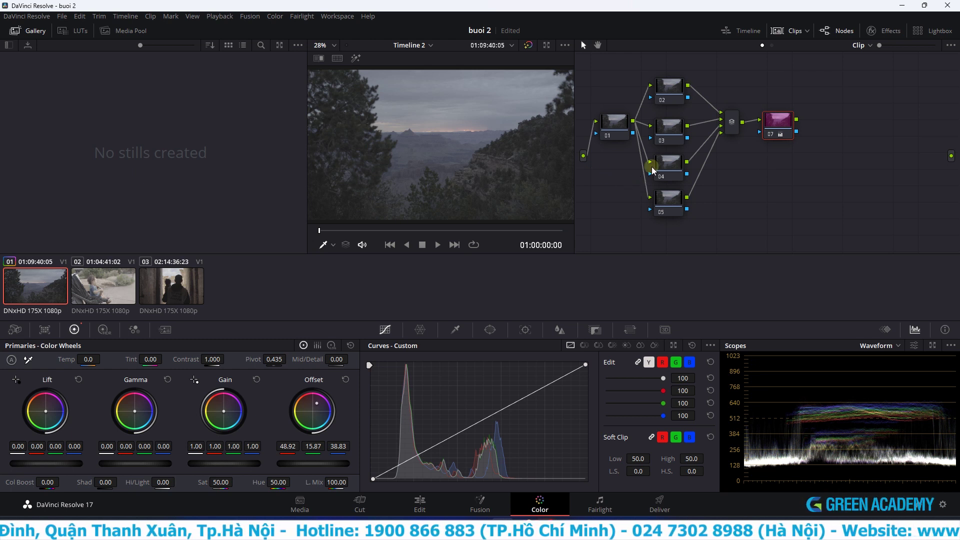
left_click_drag(322, 397, 315, 400)
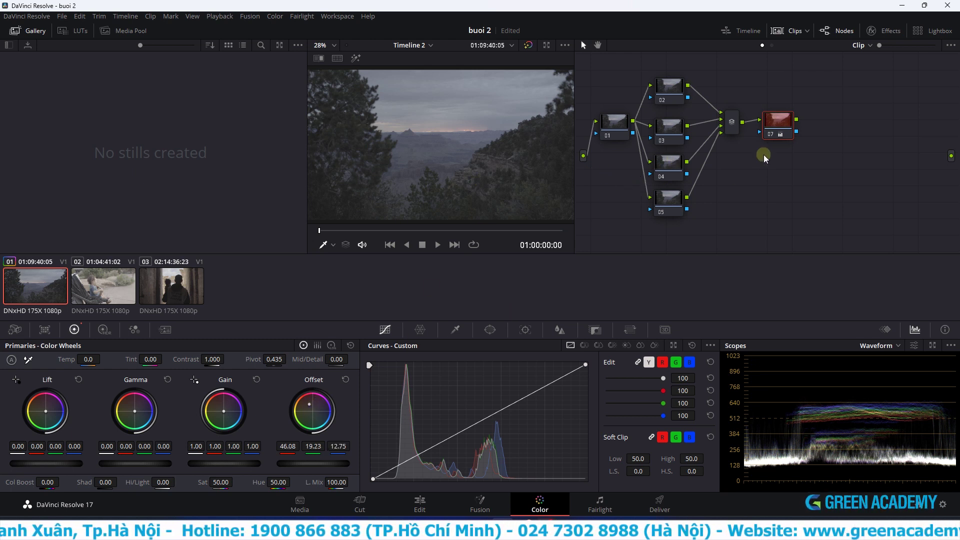
- Drag node 07's output toward the output dot to reconnect it
left_click(780, 119)
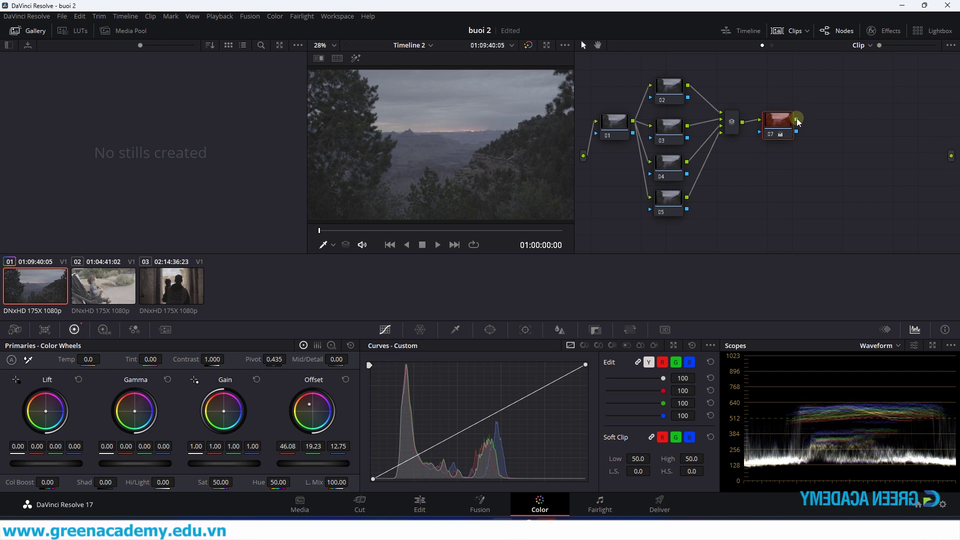
left_click_drag(814, 117, 818, 116)
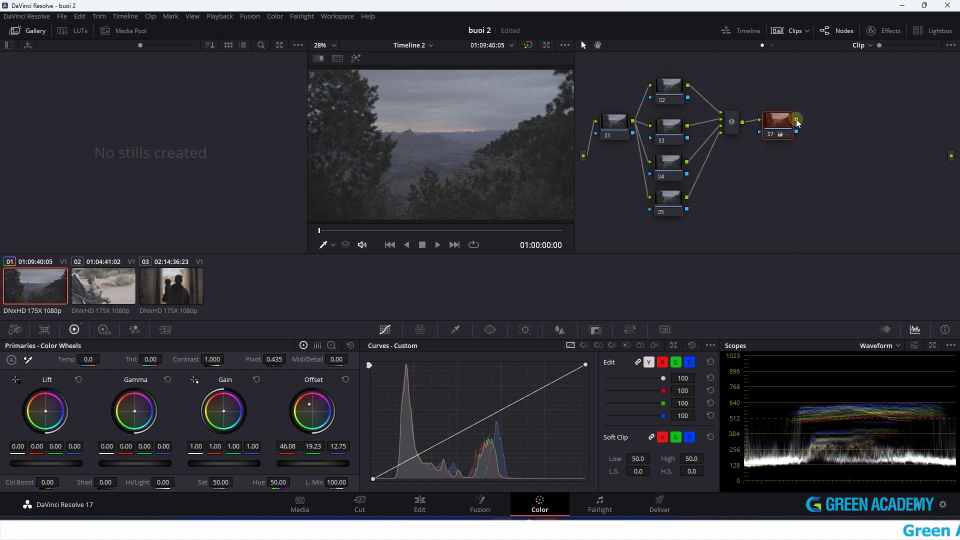
mouse_move(797, 121)
left_mouse_down()
mouse_move(884, 121)
mouse_move(951, 156)
left_mouse_up()
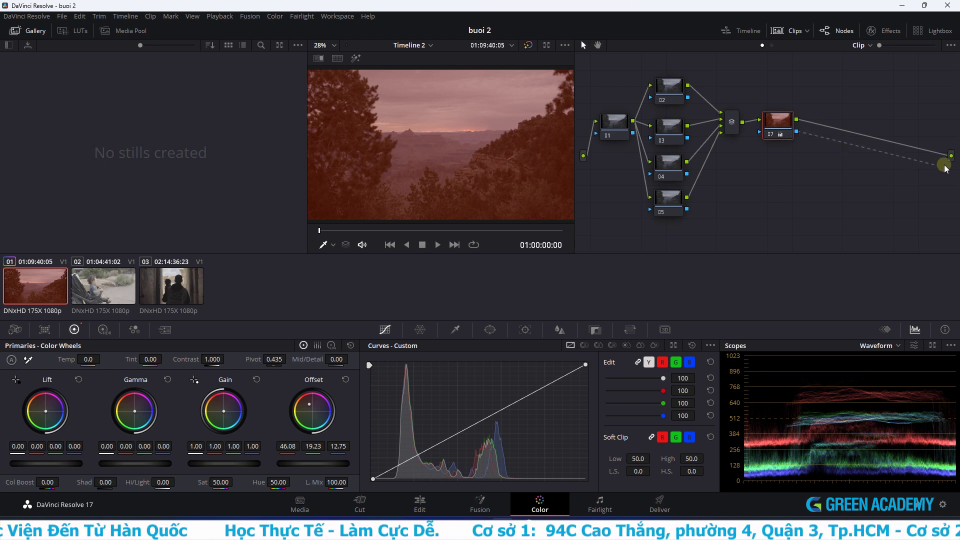
- Reconnect node 07 to the output and reset its Offset to neutral 25/25/25
left_click_drag(944, 166, 951, 156)
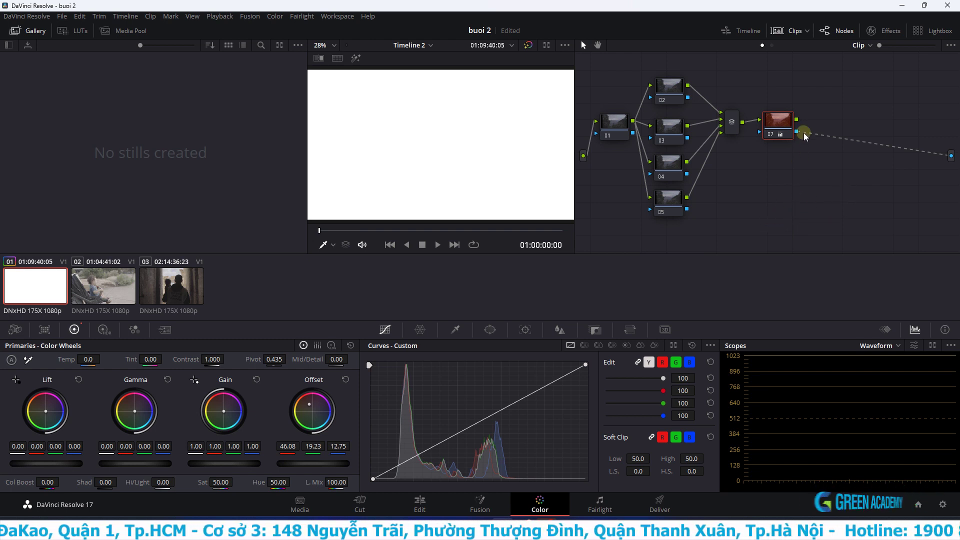
mouse_move(797, 119)
left_mouse_down()
mouse_move(922, 128)
mouse_move(951, 156)
left_mouse_up()
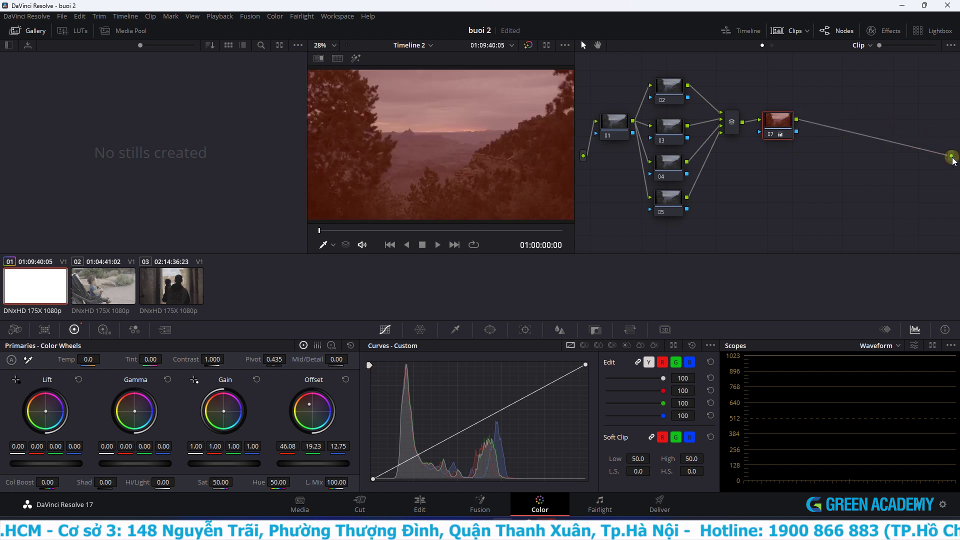
left_click(351, 346)
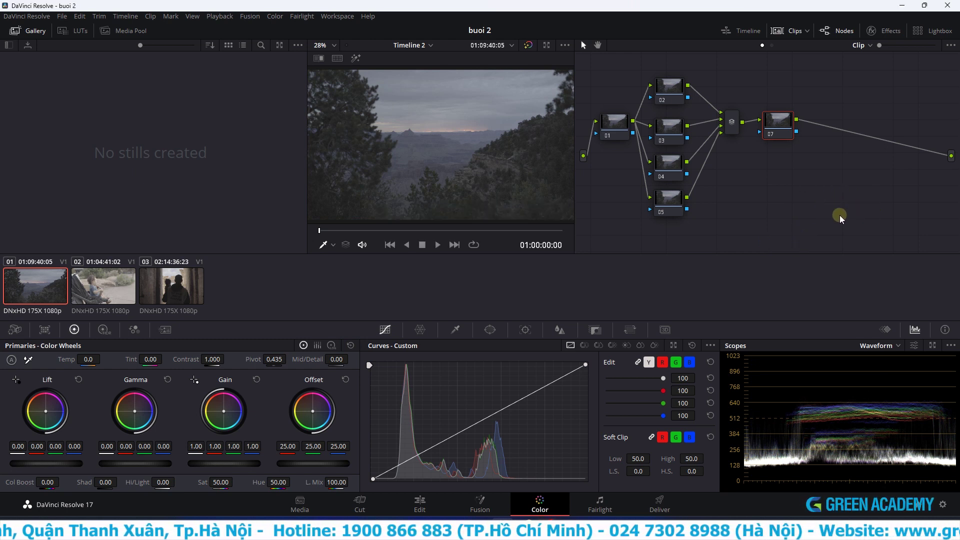
- Nudge nodes 03 and 04 upward and shift node 05 into position
left_click(776, 125)
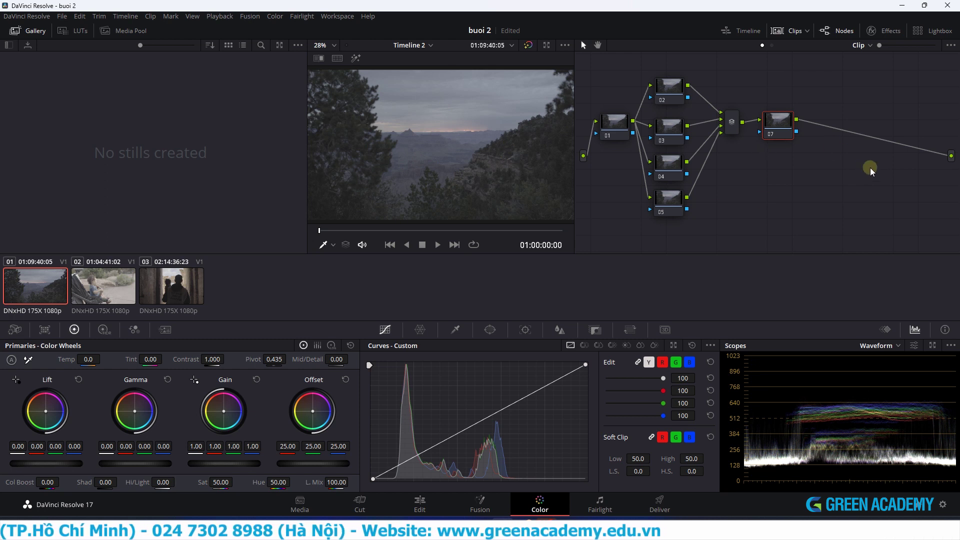
left_click_drag(672, 132, 672, 128)
left_click_drag(670, 162, 672, 161)
left_click_drag(665, 201, 663, 202)
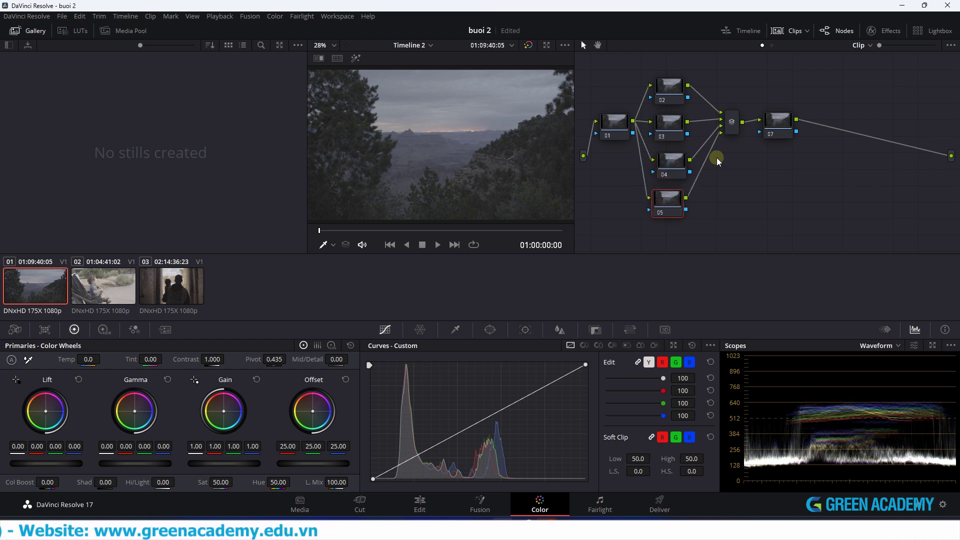
left_click_drag(669, 202, 671, 203)
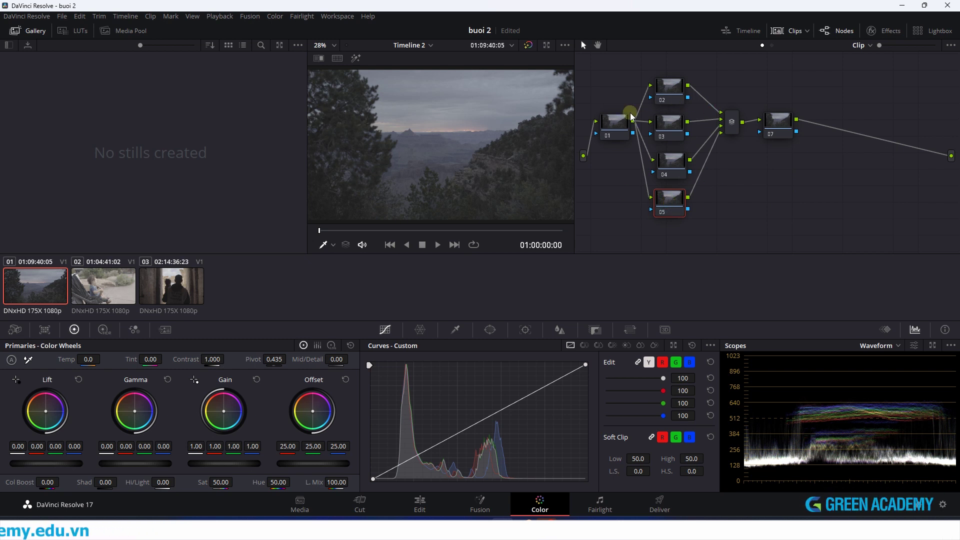
left_click(729, 123)
left_click(658, 80)
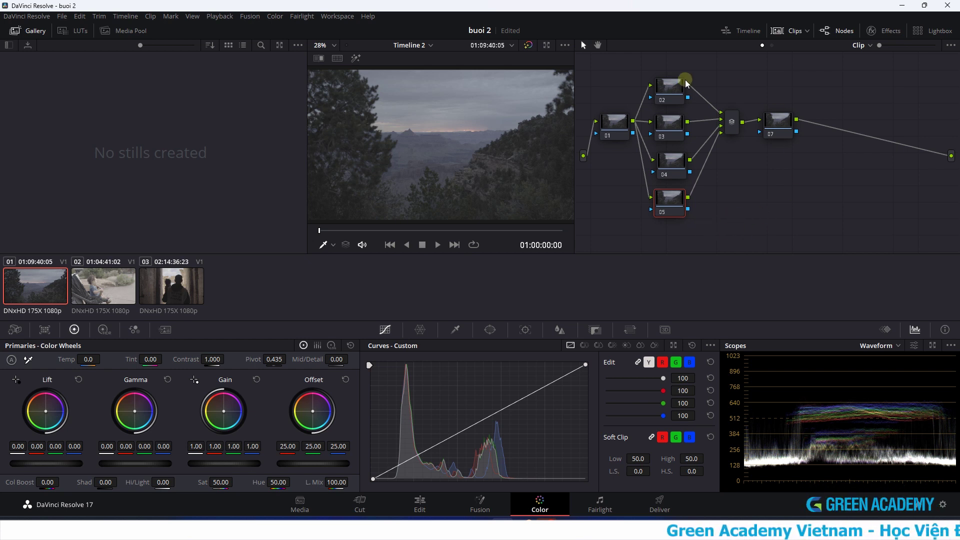
left_click(699, 222)
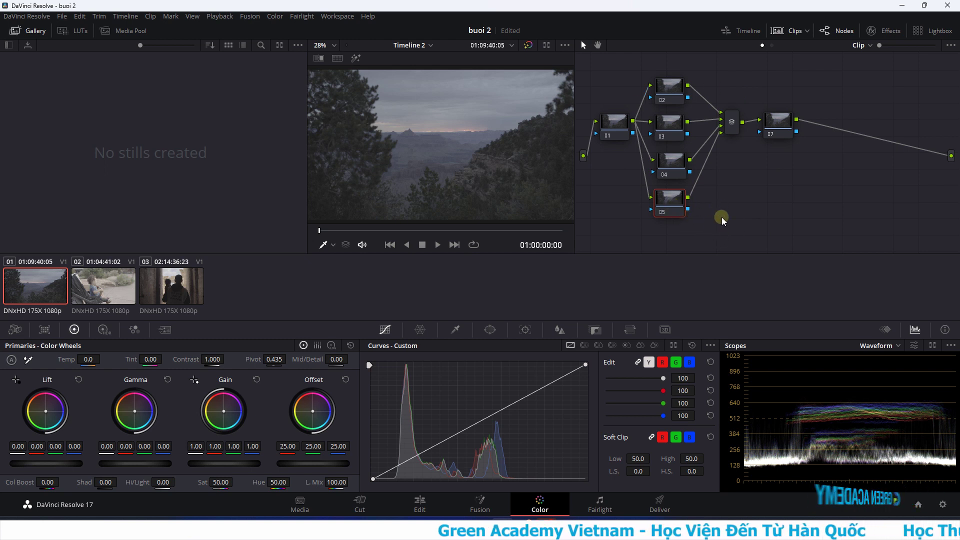
- Lower nodes 03, 04, 05 and node 02 slightly to even out the spacing
left_click(670, 118)
left_click(670, 161)
left_click(664, 206)
left_click(670, 162)
left_click(670, 125)
left_click(668, 89)
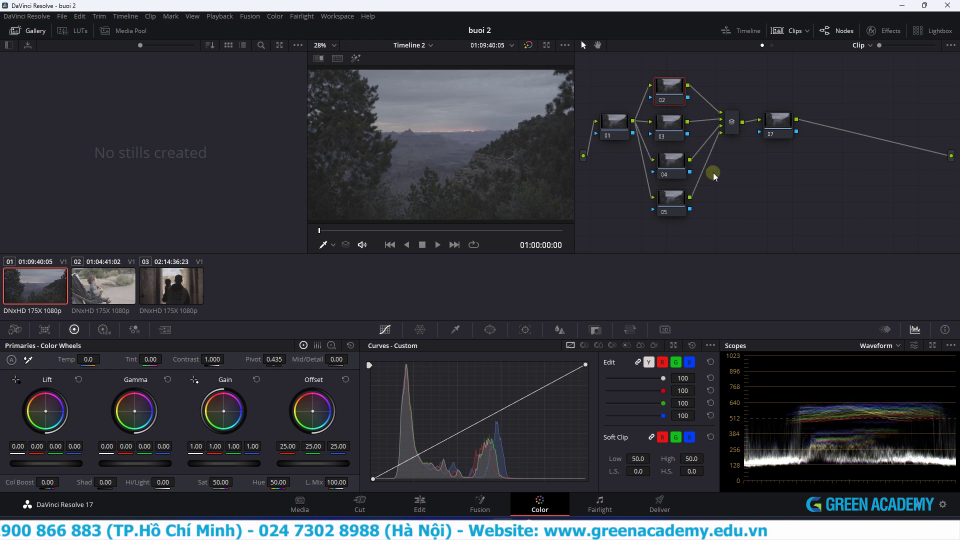
left_click_drag(674, 202, 671, 216)
left_click_drag(669, 128, 669, 138)
left_click_drag(674, 105, 675, 114)
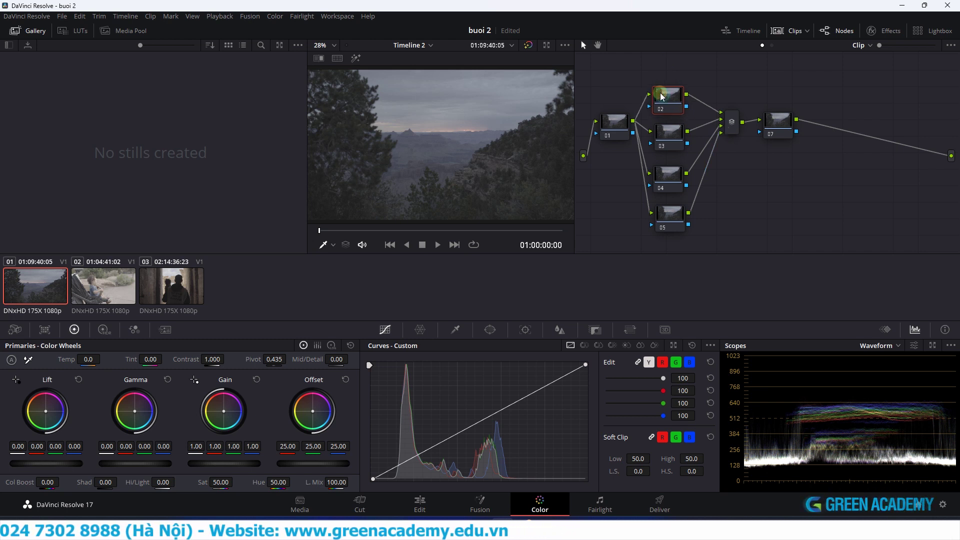
- Label node 01 “File gốc”
left_click(615, 121)
right_click(614, 120)
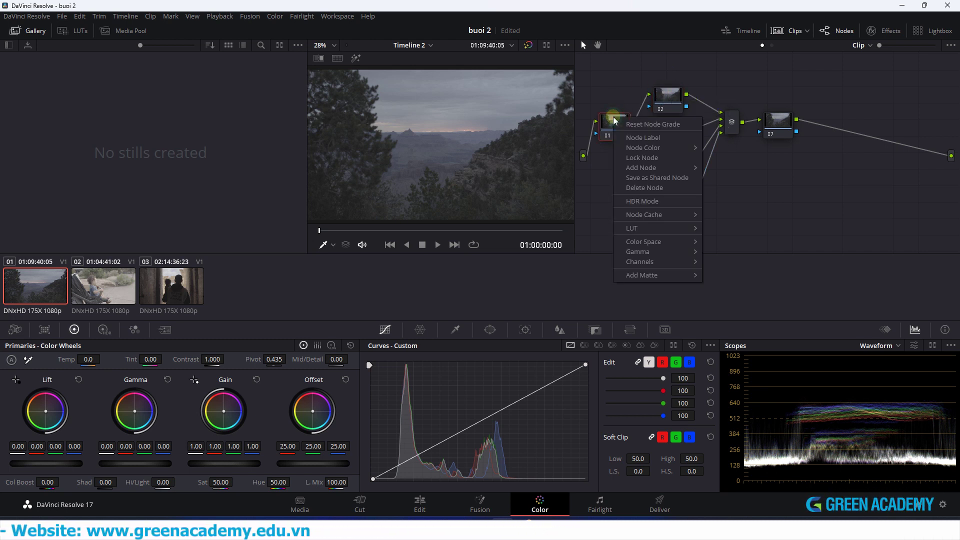
left_click(663, 140)
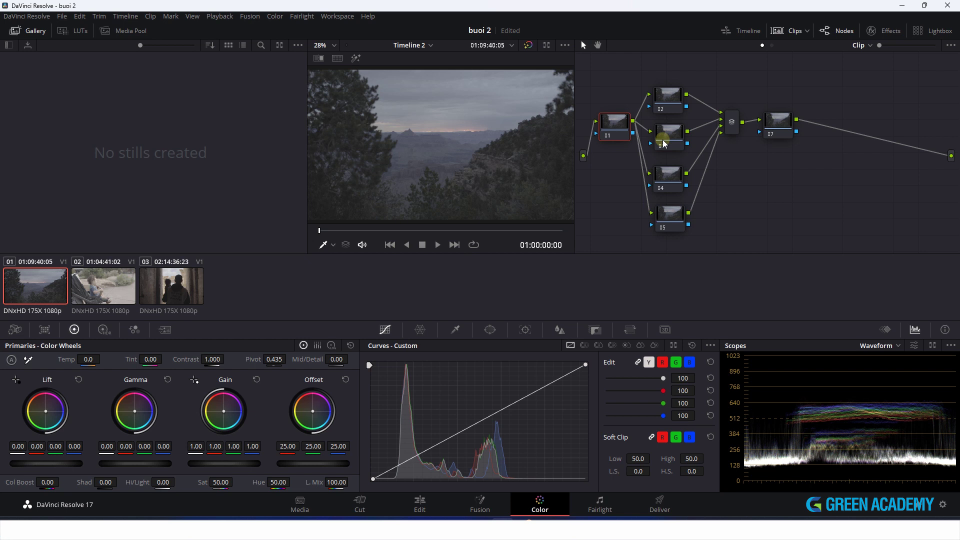
type("File gốc")
left_click(672, 97)
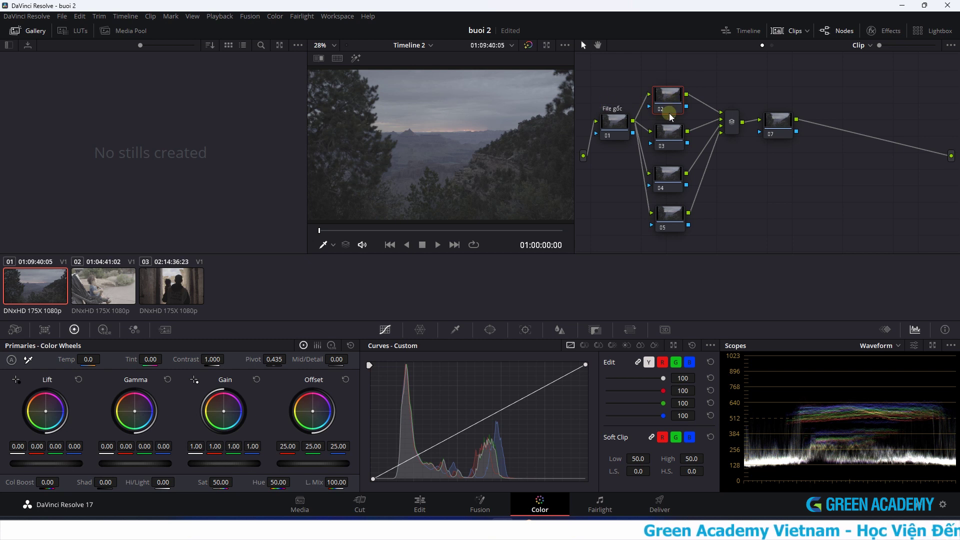
right_click(672, 117)
- Label node 02 “Cân bằng”, give node 03 a region label, and name node 04 “chỉnh đất”
left_click(724, 121)
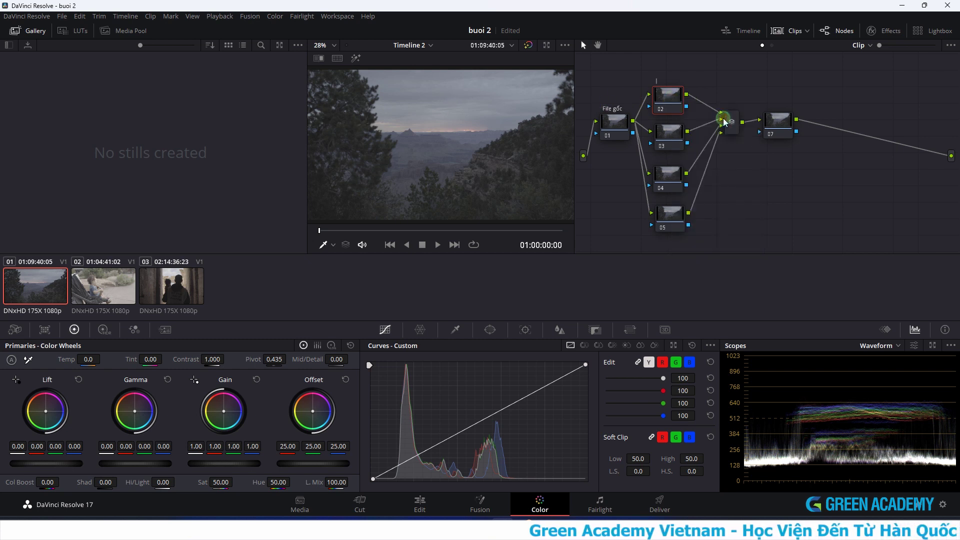
type("Cân bằng")
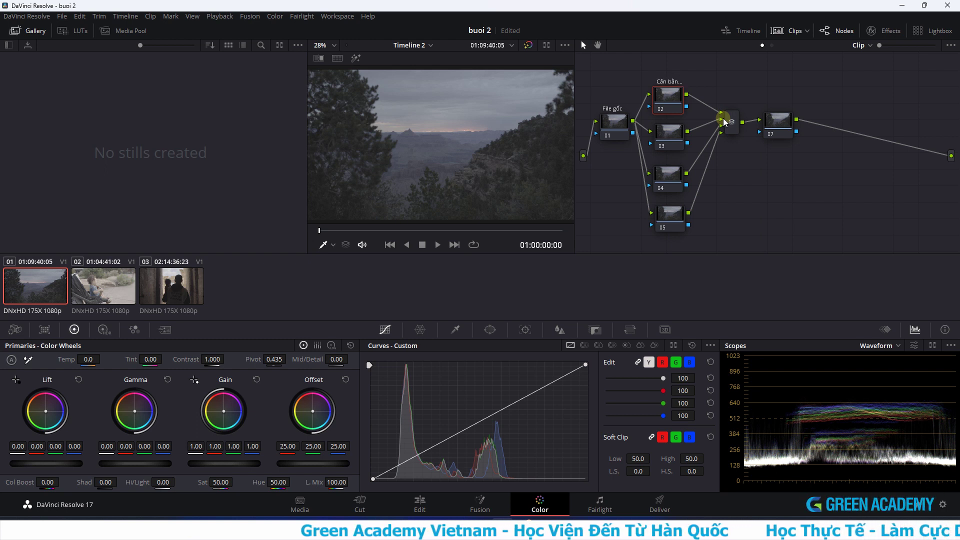
right_click(679, 140)
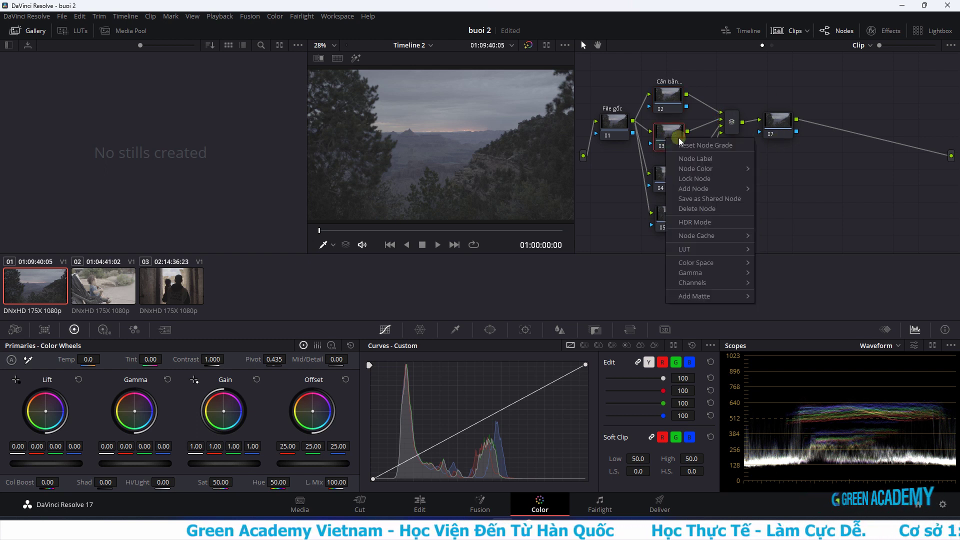
left_click(709, 159)
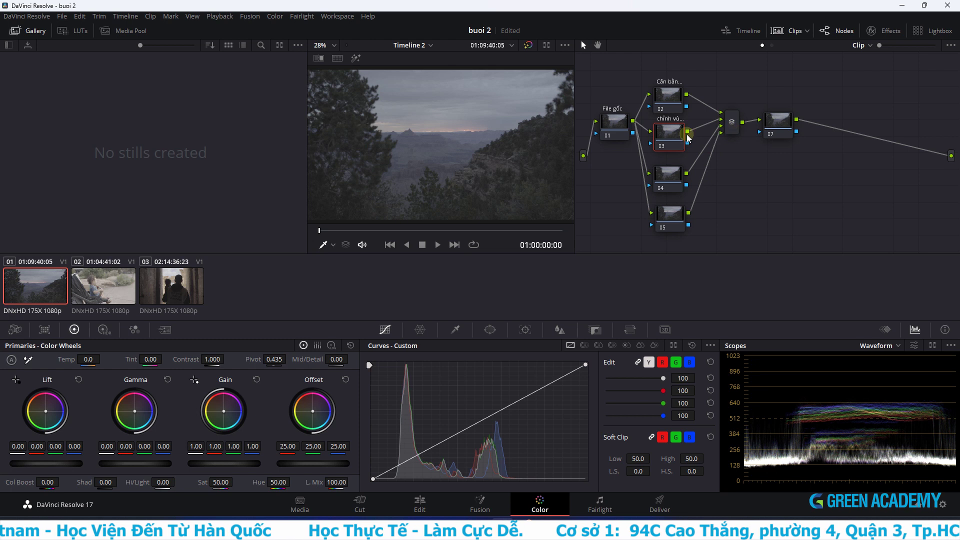
right_click(675, 181)
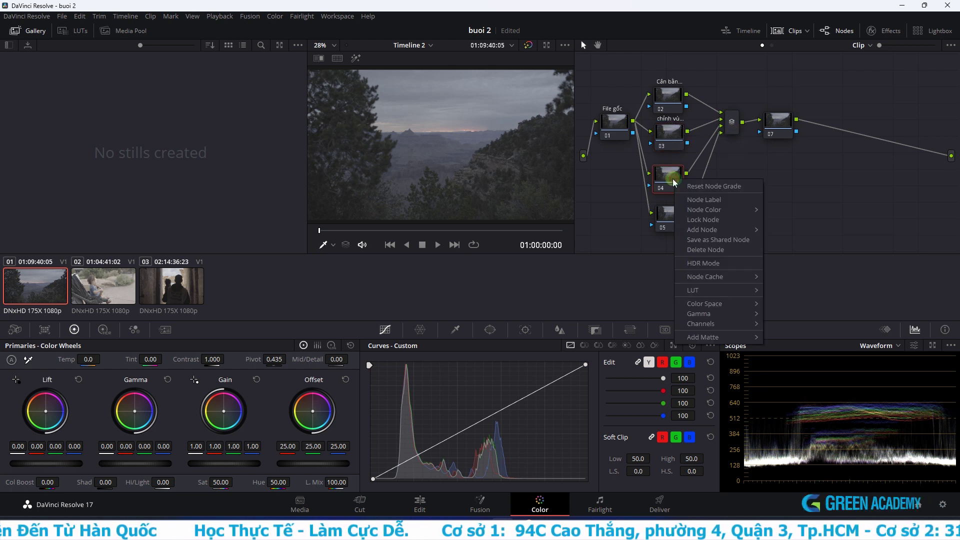
left_click(707, 199)
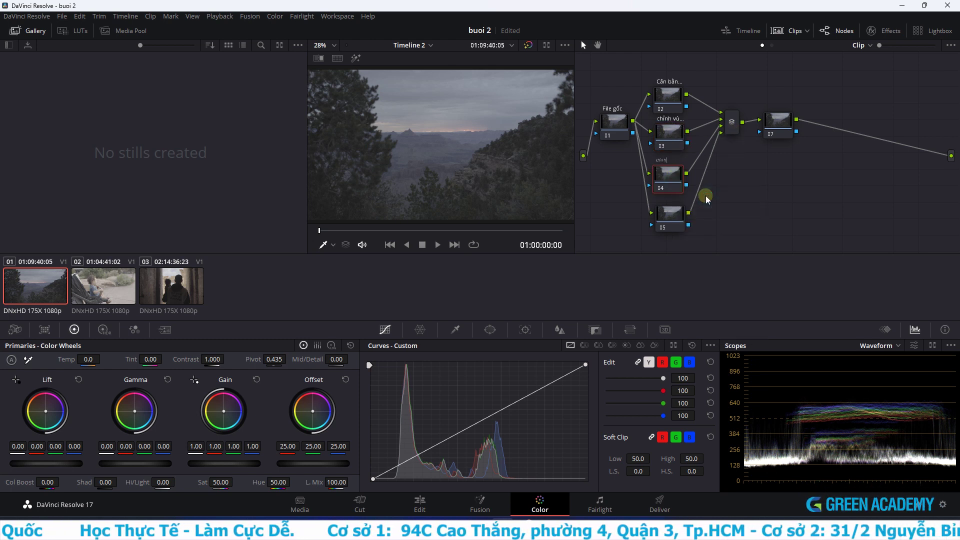
type("đất")
key("Return")
- Name node 05 “chỉnh cây”, nudge node 02 up, and label node 07 “Final”
left_click(660, 216)
right_click(670, 220)
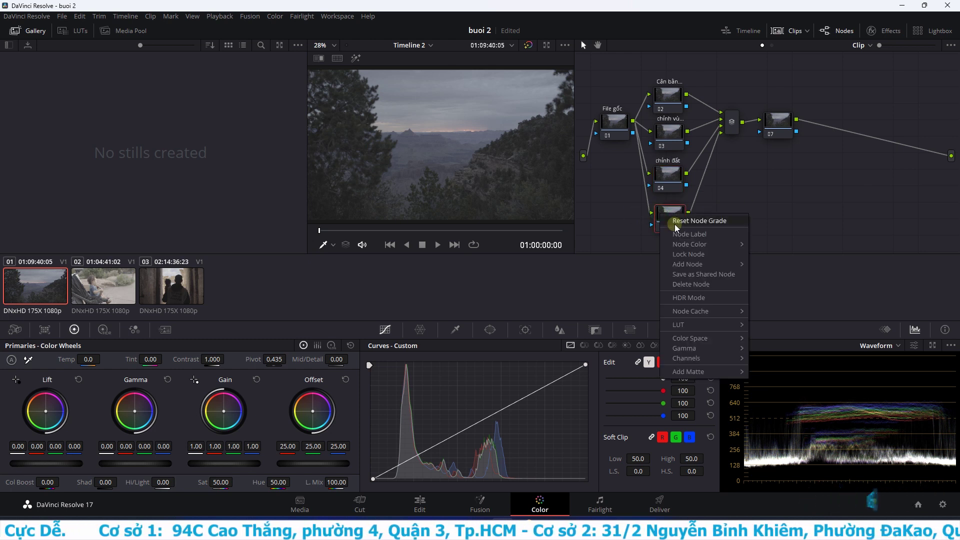
left_click(681, 230)
type("chỉnh cây")
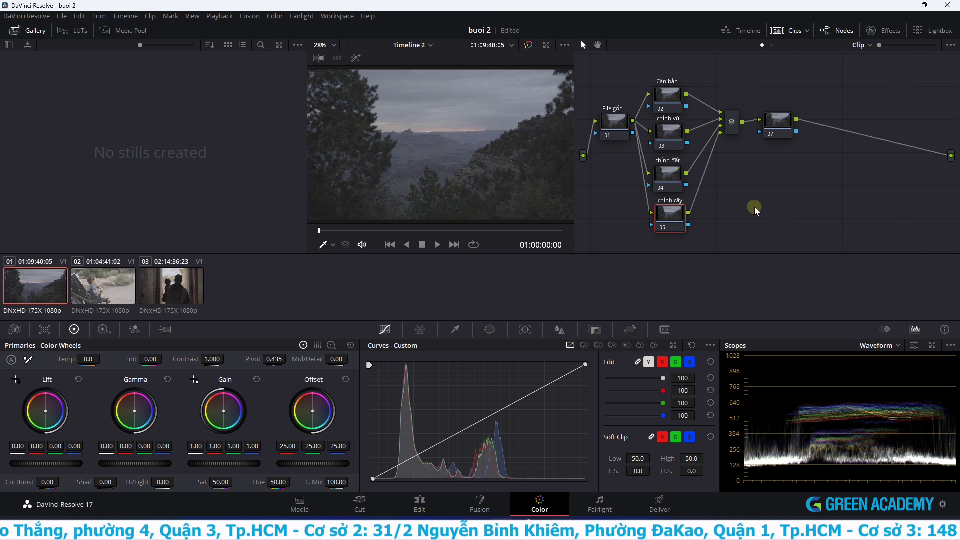
left_click_drag(668, 96, 669, 92)
left_click(670, 131)
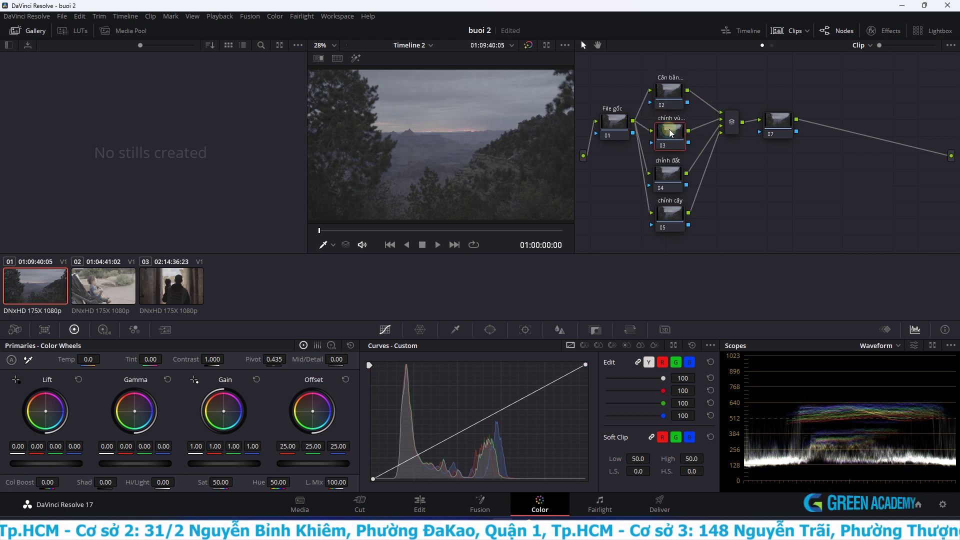
right_click(787, 127)
left_click(805, 144)
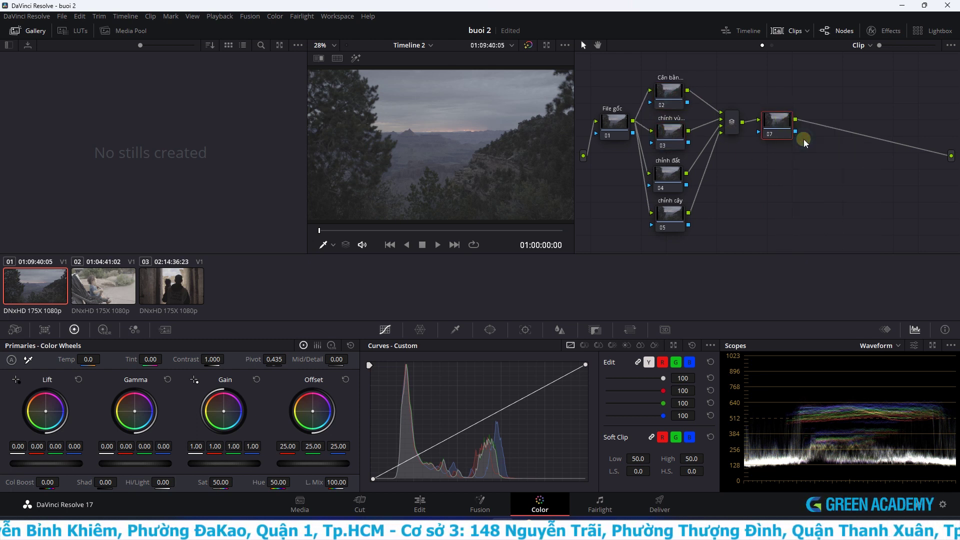
type("Final")
key("Return")
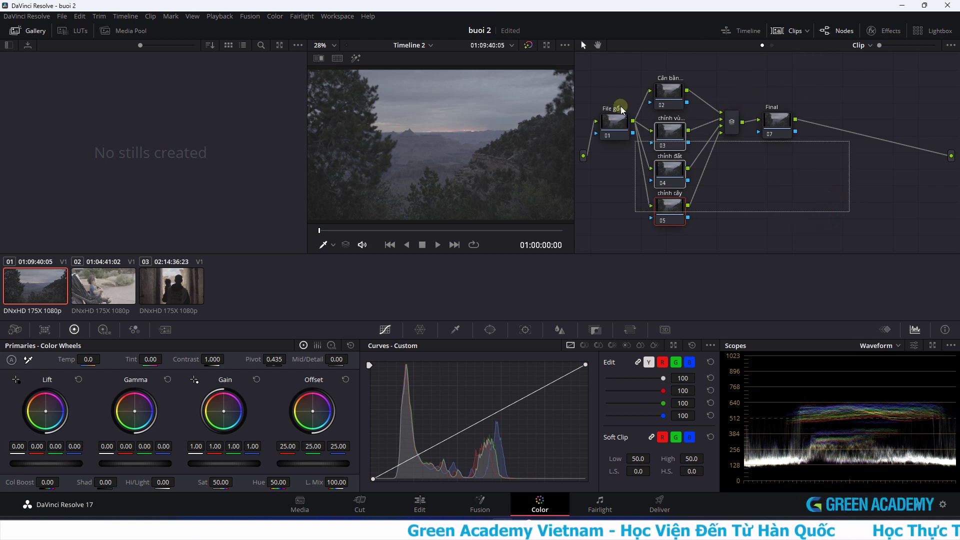
- Marquee-select every node and shift the whole tree to the right
left_click(670, 133)
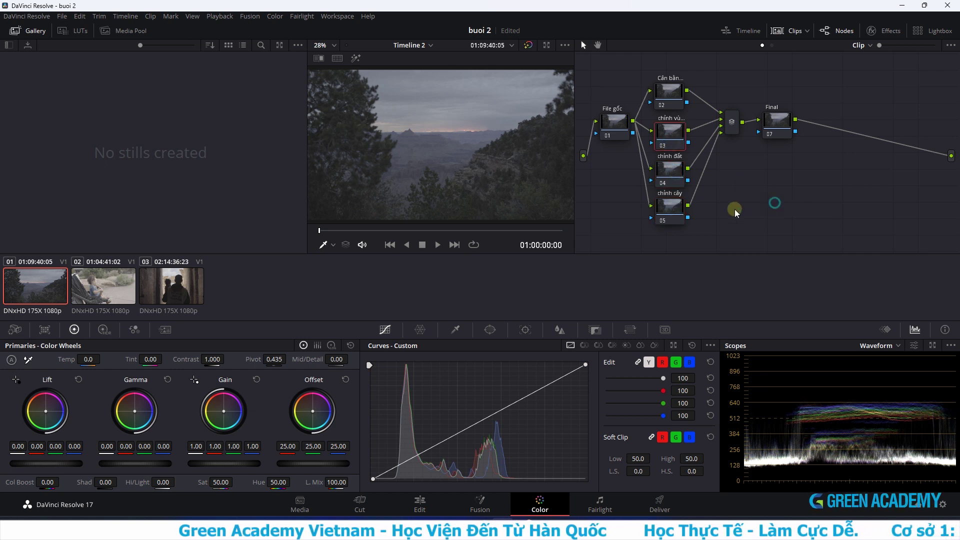
left_click_drag(734, 209, 615, 70)
mouse_move(600, 120)
left_mouse_down()
mouse_move(724, 118)
mouse_move(638, 129)
left_mouse_up()
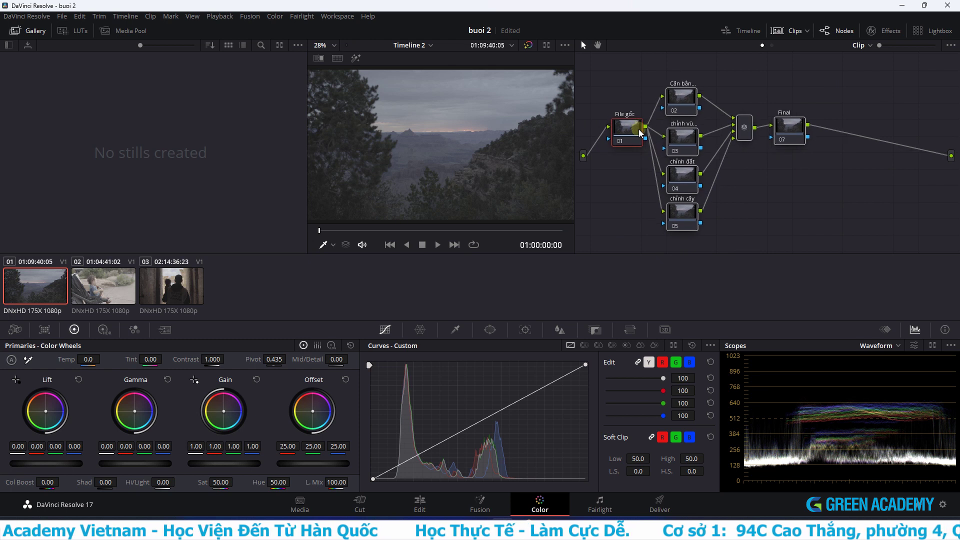
left_click(806, 193)
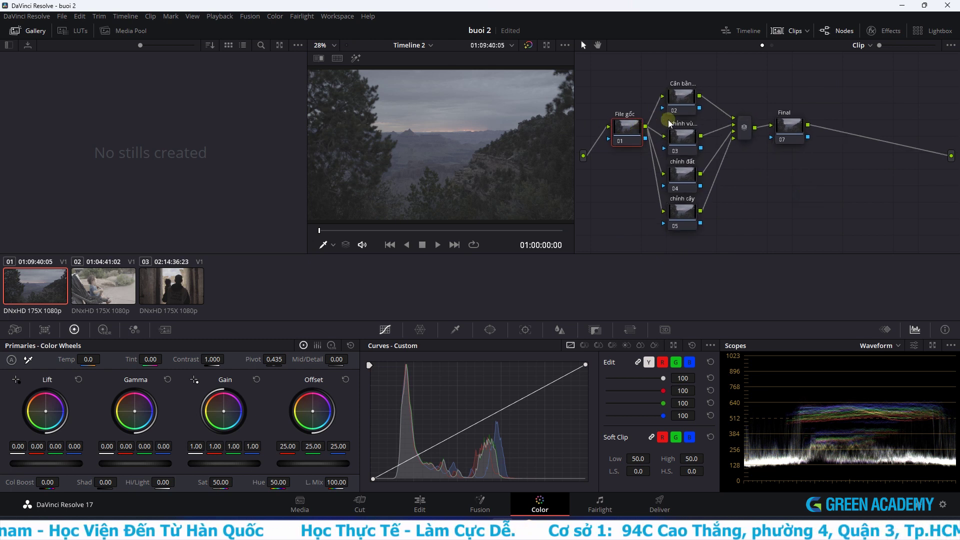
- Select the node 04-to-mixer link and pan the node graph right and down
left_click(623, 125)
left_click(742, 211)
left_click(692, 137)
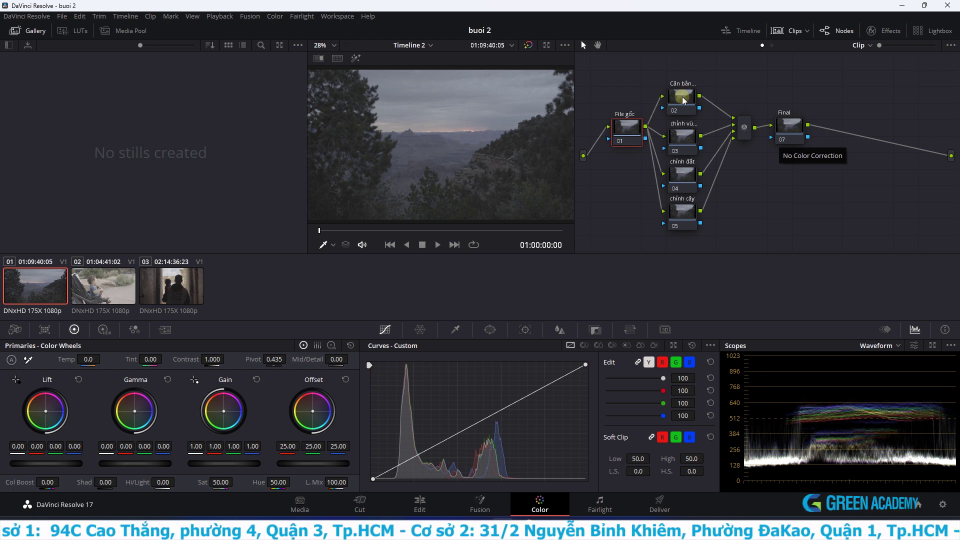
left_click(672, 109)
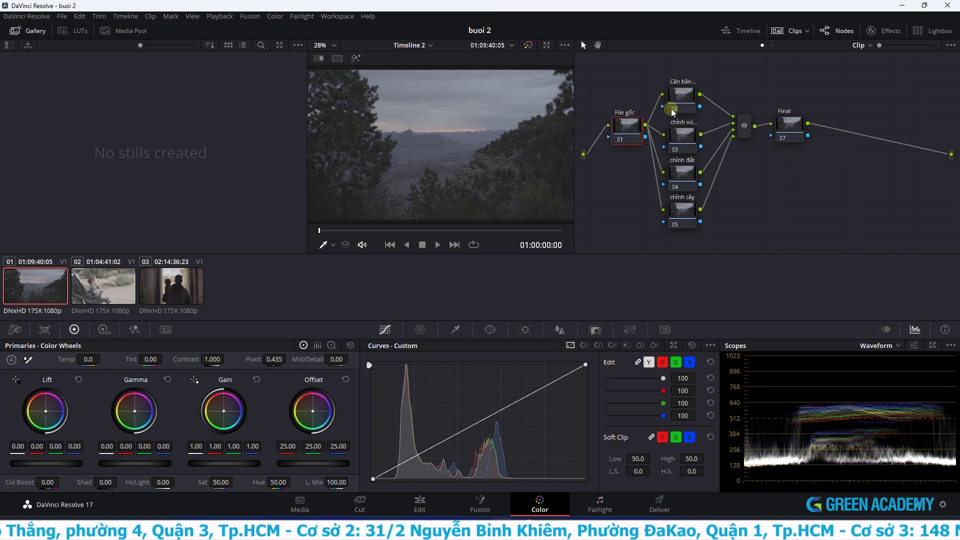
left_click(737, 164)
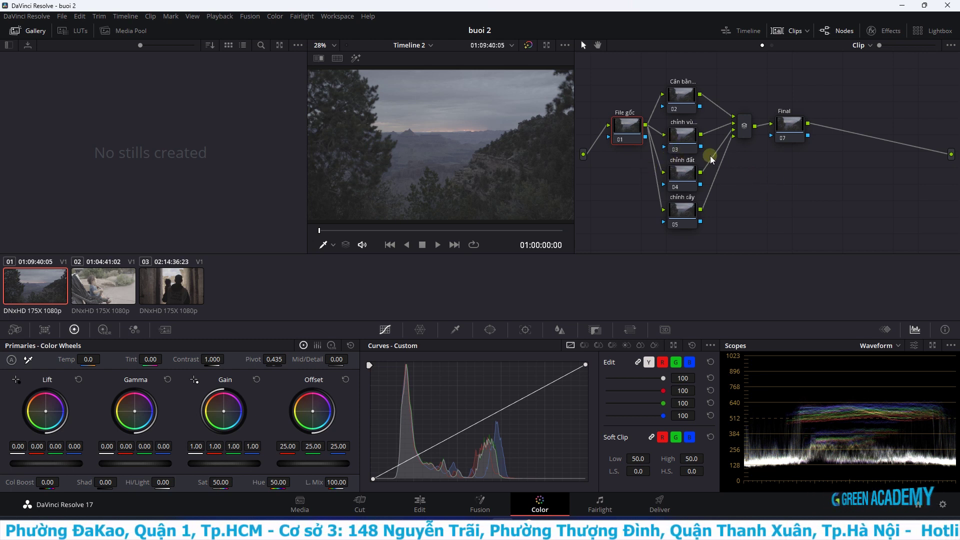
left_click_drag(750, 179, 772, 179)
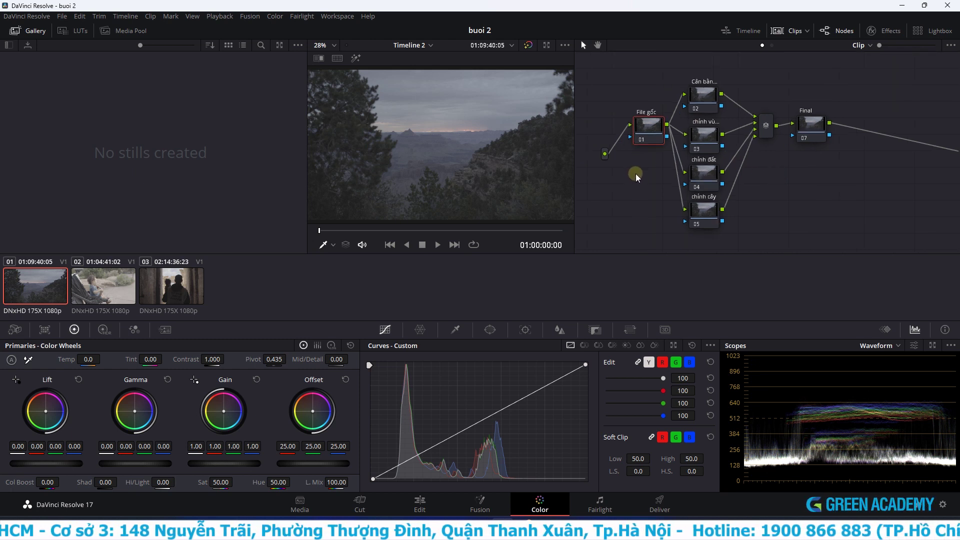
mouse_move(643, 195)
left_mouse_down()
mouse_move(691, 233)
mouse_move(658, 169)
mouse_move(840, 230)
mouse_move(641, 185)
mouse_move(671, 167)
left_mouse_up()
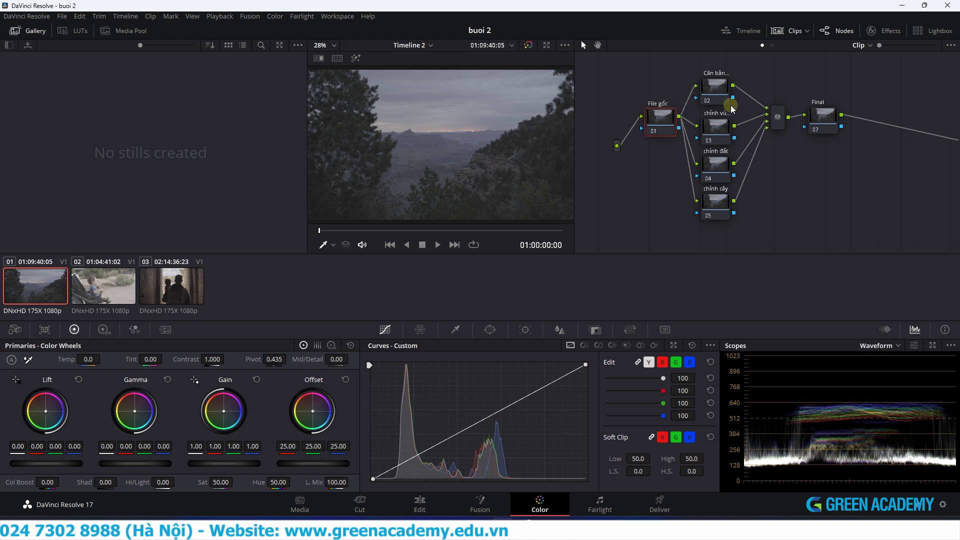
- Fix node 03's label typo so it reads “chỉnh vùng trời”, then fit the tree in view
scroll(730, 106, "up", 2)
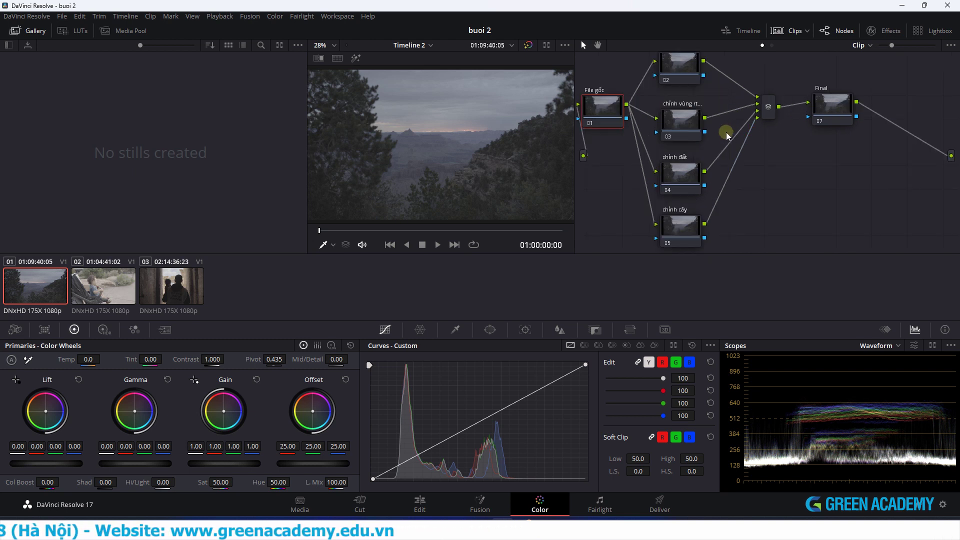
scroll(726, 132, "up", 2)
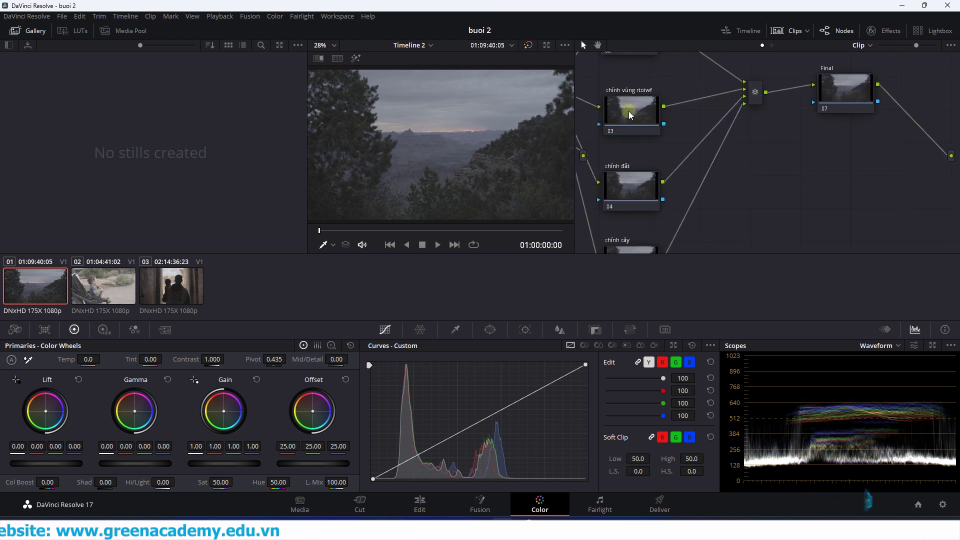
left_click_drag(686, 81, 760, 114)
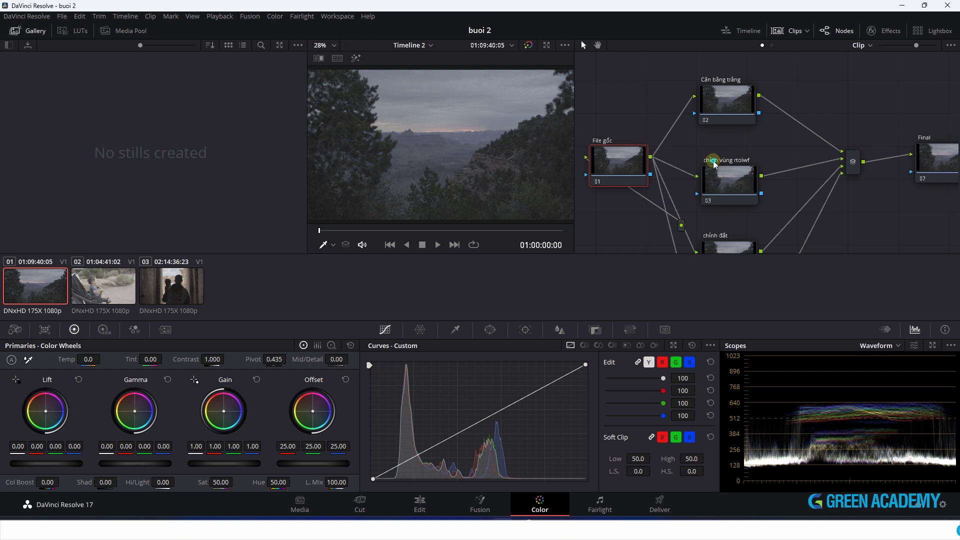
right_click(735, 175)
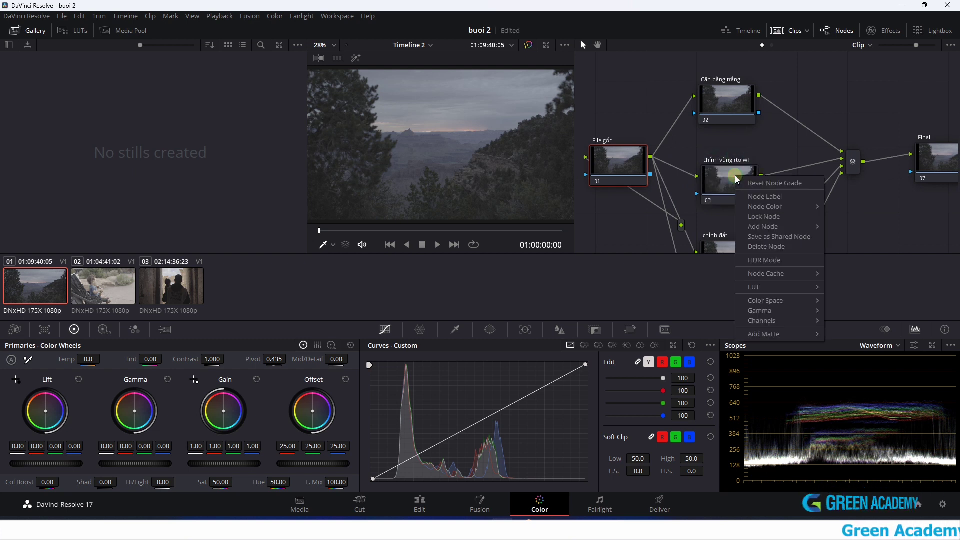
left_click(772, 201)
type("trờ")
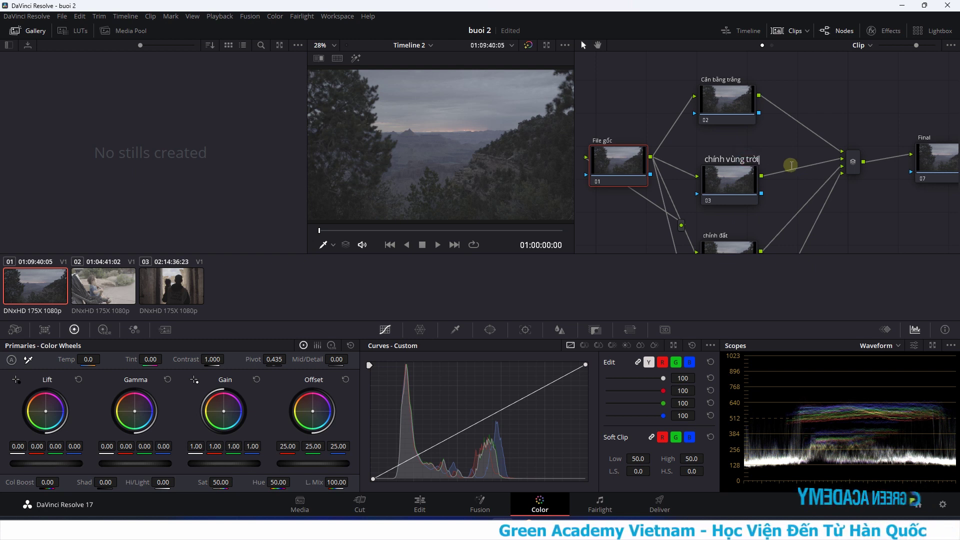
key("Left")
key("Left")
key("Left")
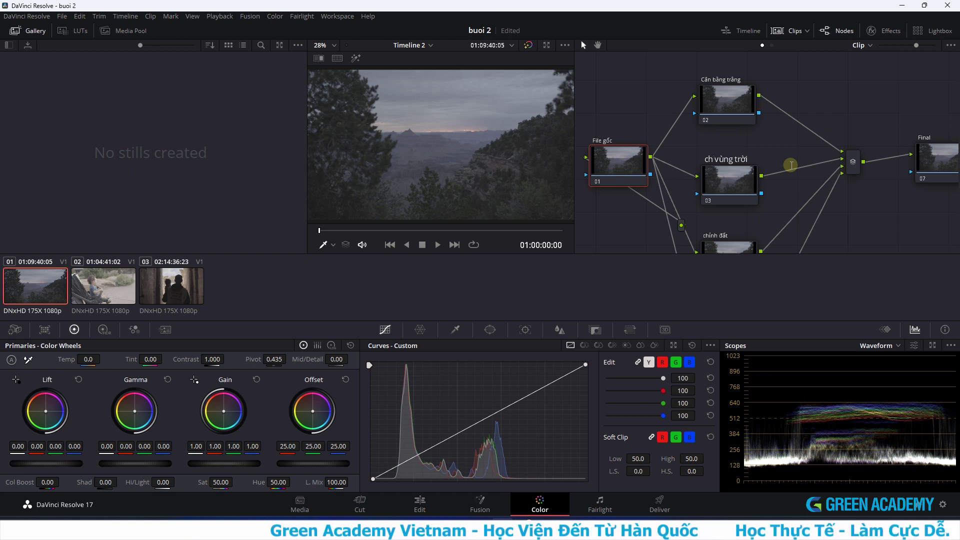
key("Return")
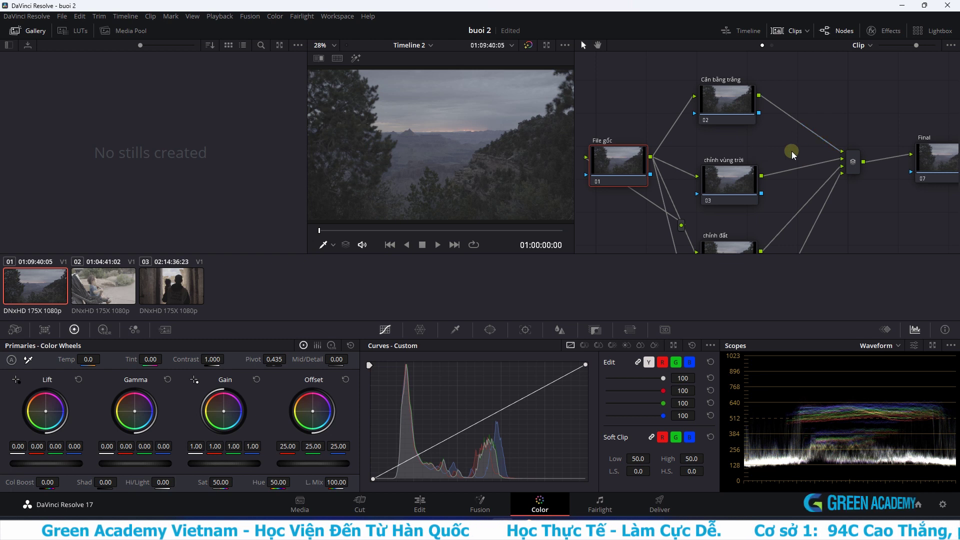
key("shift+z")
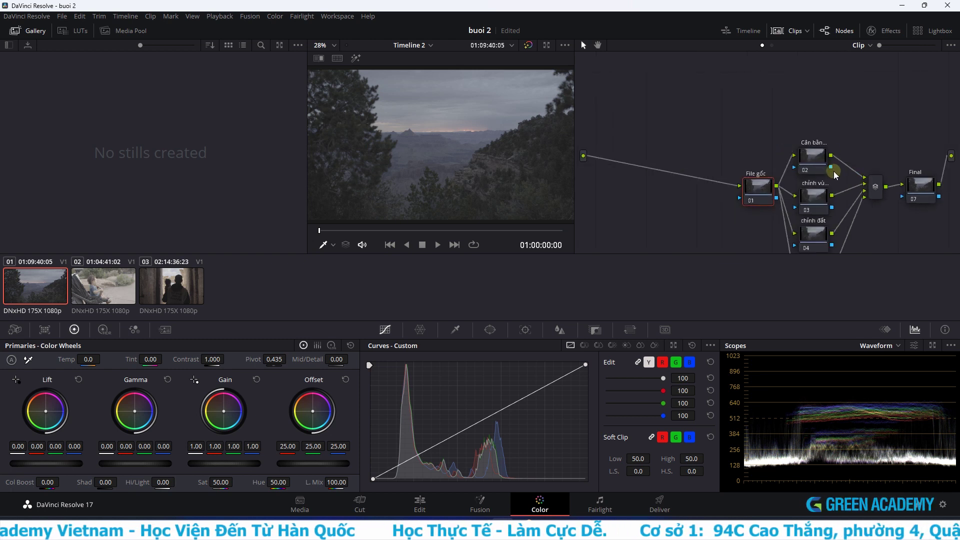
- Move the chỉnh cây node up beside node 04
scroll(833, 171, "up", 3)
scroll(833, 171, "down", 3)
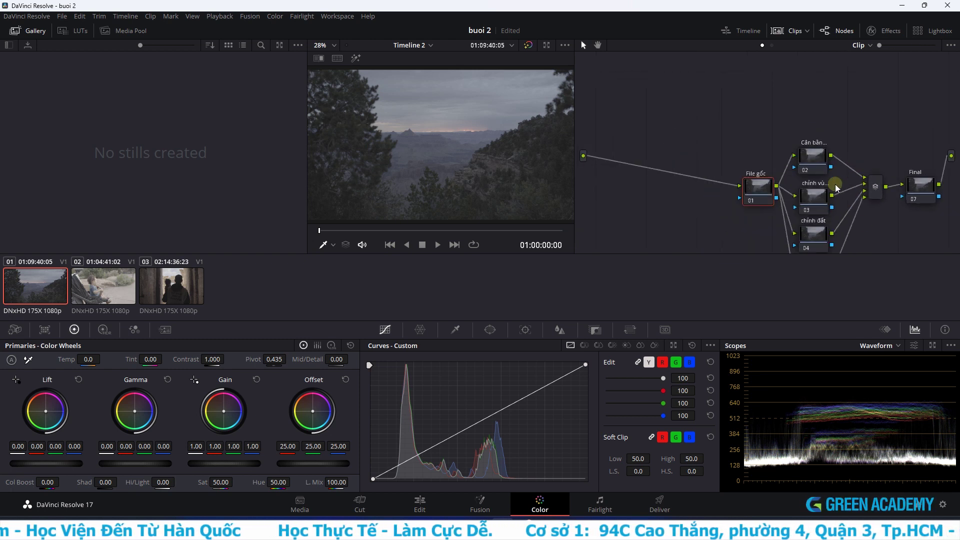
left_click(809, 152)
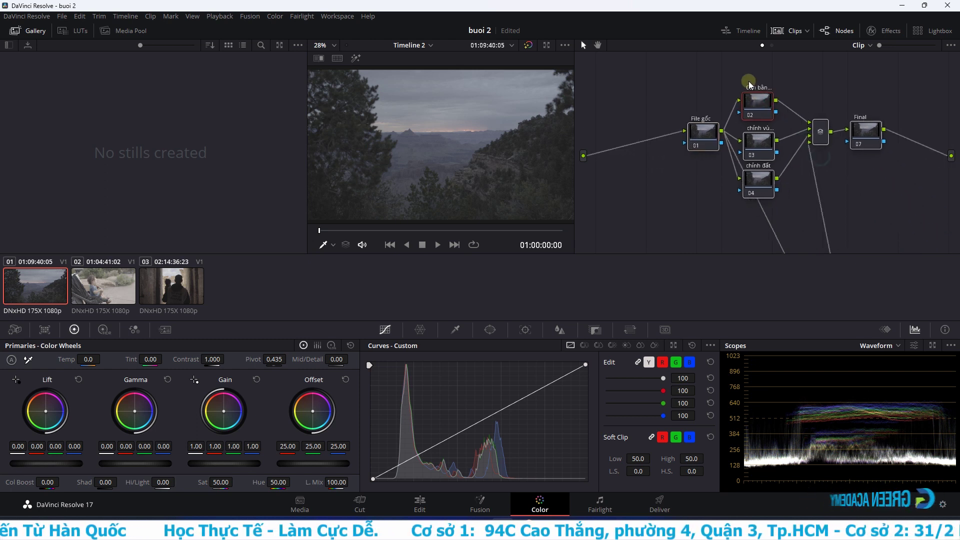
left_click_drag(793, 228, 718, 154)
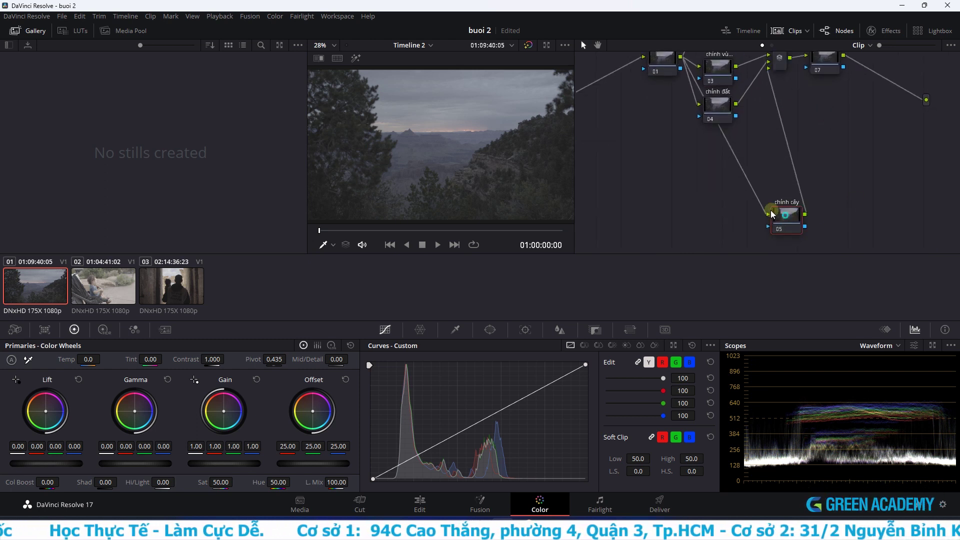
- Pan and zoom the Node Editor to bring the whole labelled tree into view
left_click_drag(771, 129, 810, 197)
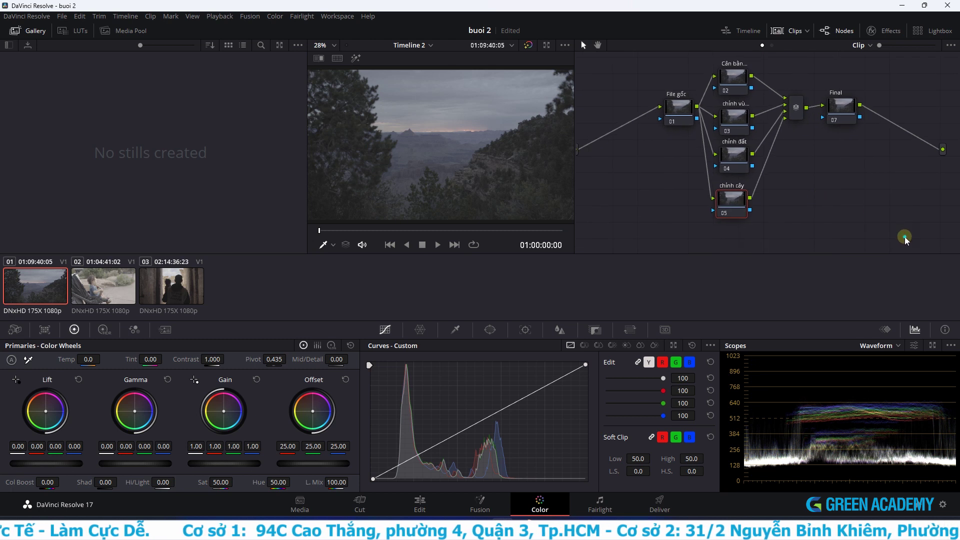
left_click_drag(682, 121, 650, 95)
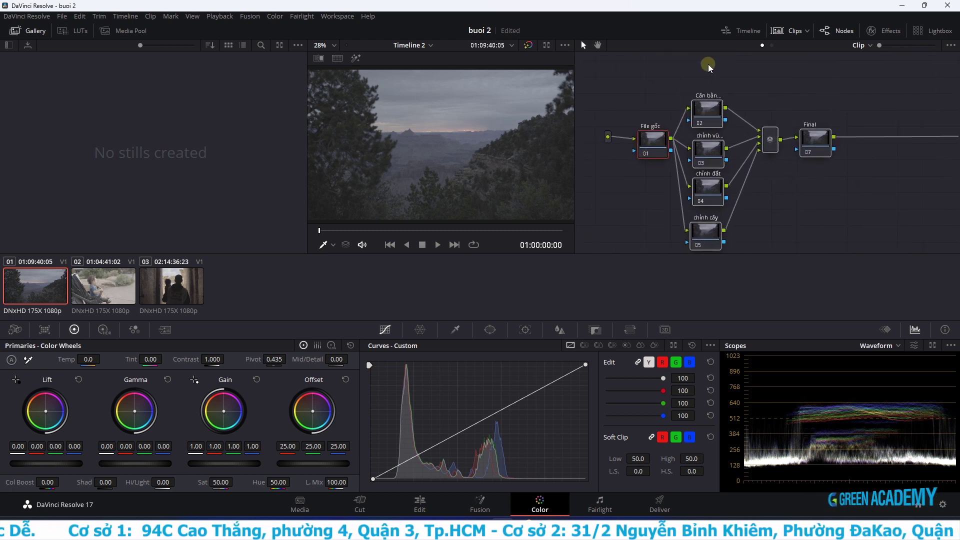
left_click_drag(784, 154, 757, 167)
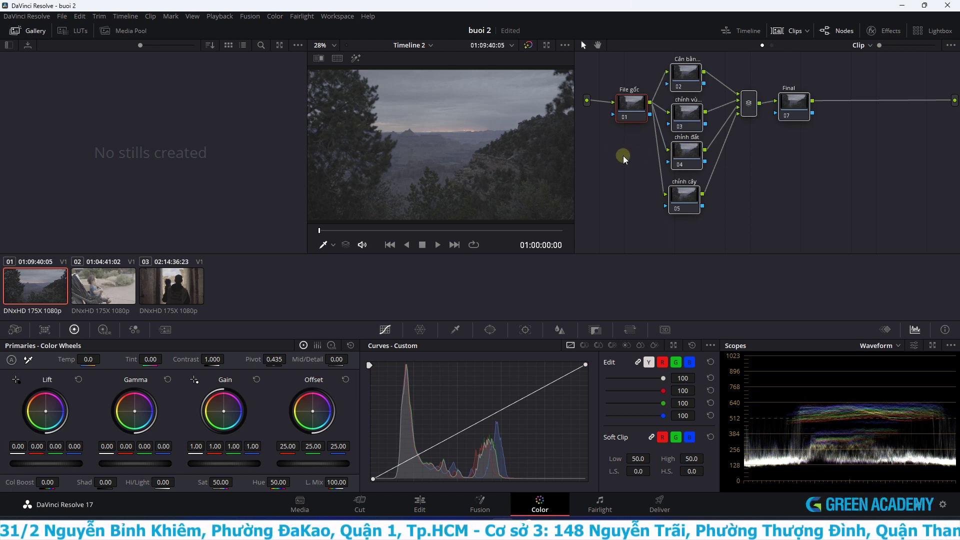
mouse_move(610, 165)
left_mouse_down()
mouse_move(797, 136)
mouse_move(775, 214)
left_mouse_up()
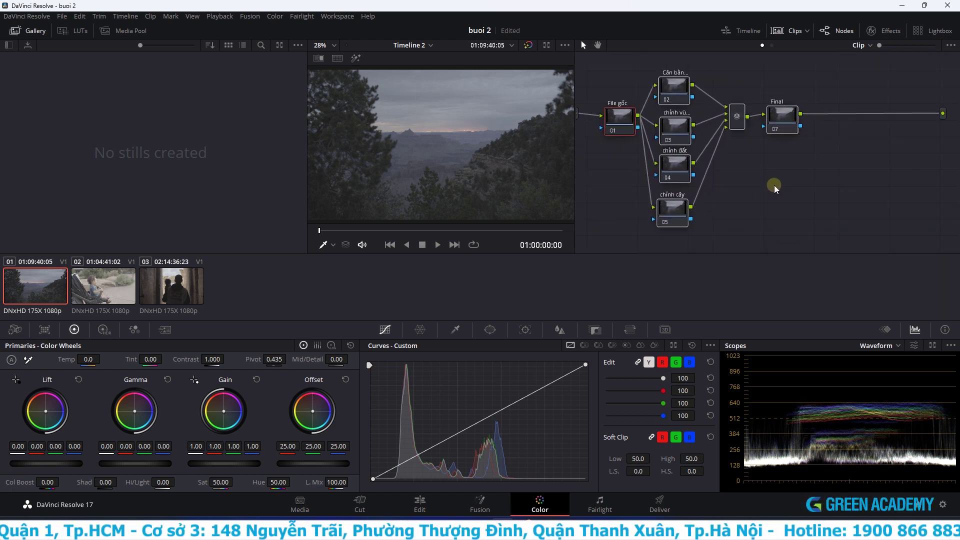
mouse_move(775, 214)
left_mouse_down()
mouse_move(803, 195)
mouse_move(798, 284)
mouse_move(716, 246)
mouse_move(796, 203)
mouse_move(791, 188)
mouse_move(841, 204)
mouse_move(785, 195)
mouse_move(851, 199)
mouse_move(835, 205)
left_mouse_up()
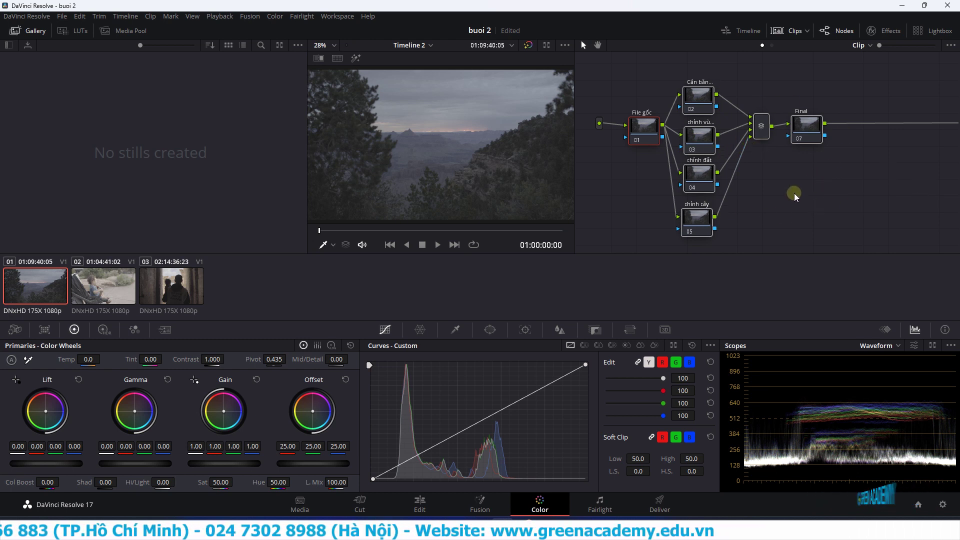
left_click_drag(718, 203, 684, 220)
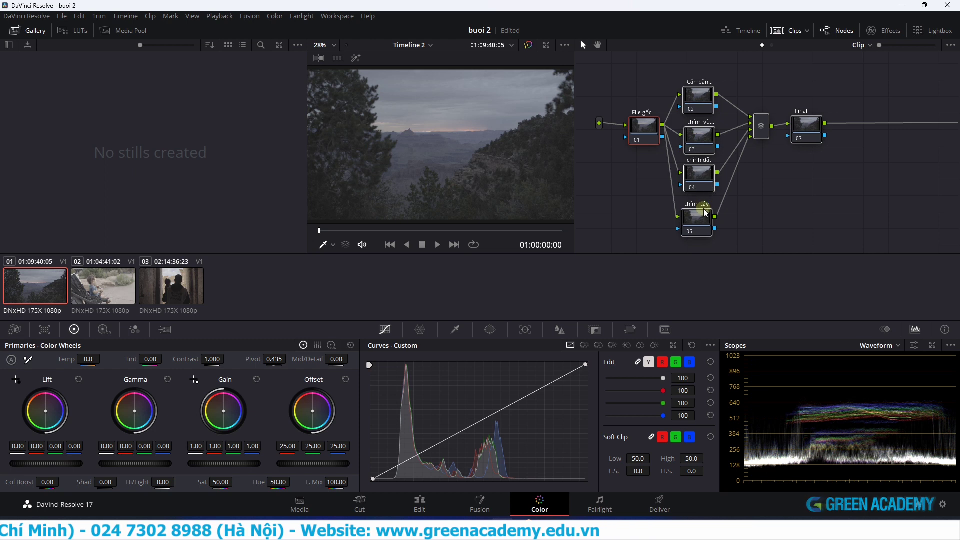
scroll(697, 125, "up", 2)
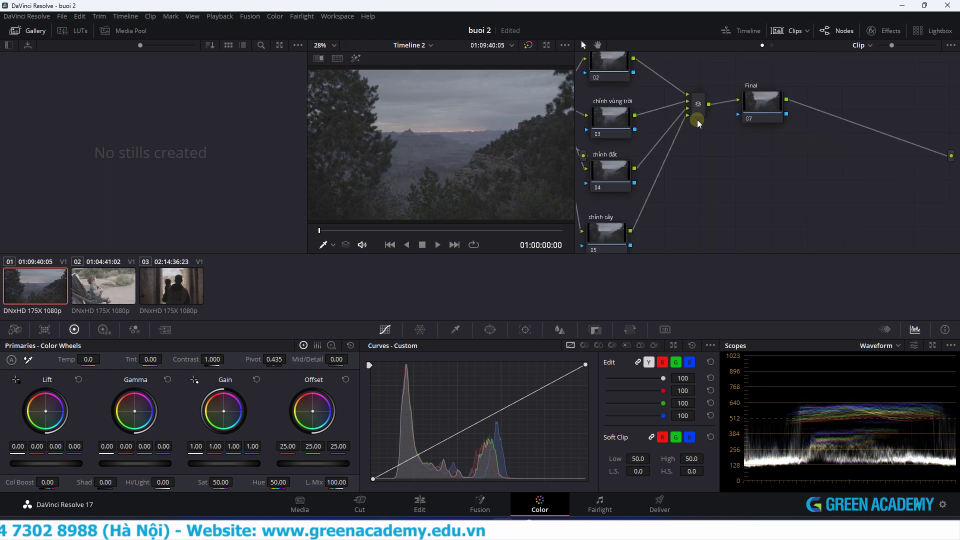
scroll(769, 191, "down", 2)
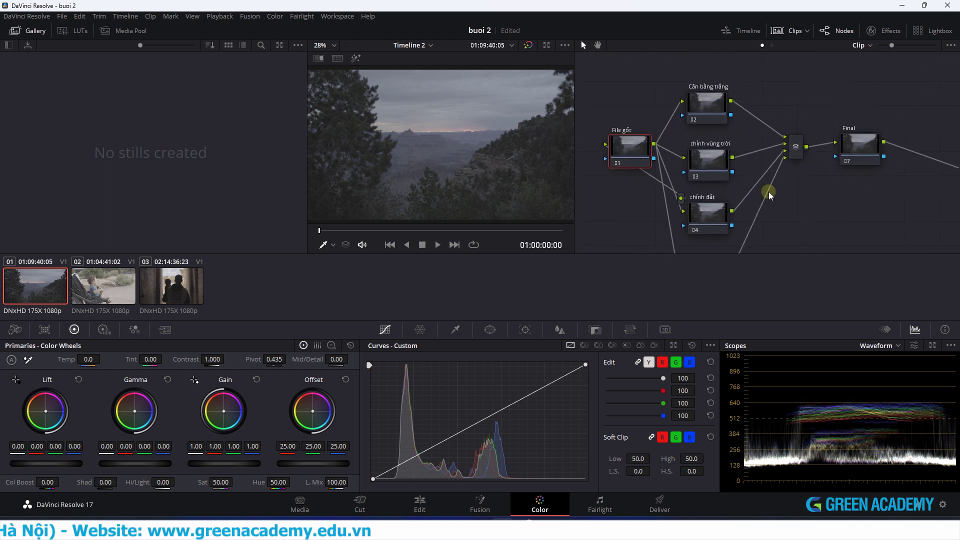
scroll(724, 150, "up", 3)
left_click_drag(667, 154, 863, 223)
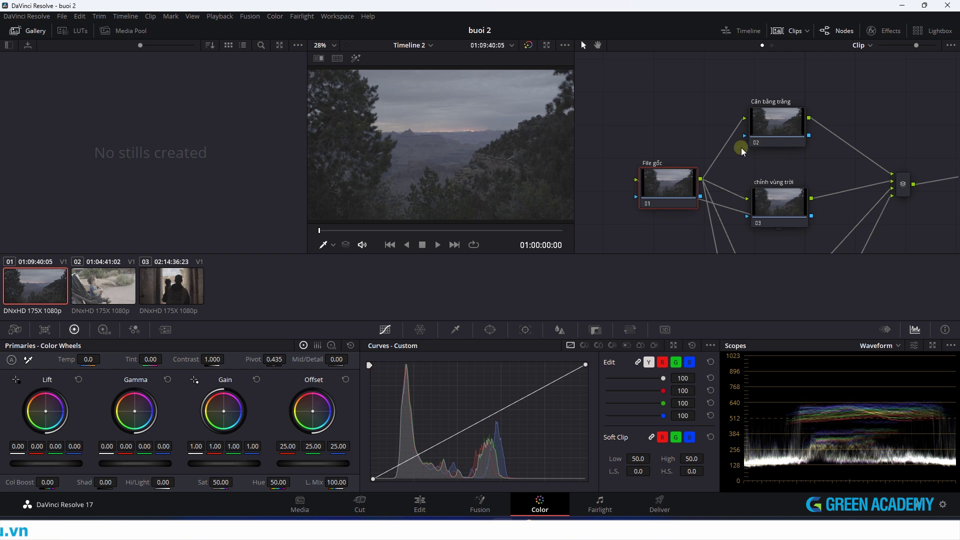
scroll(742, 155, "down", 1)
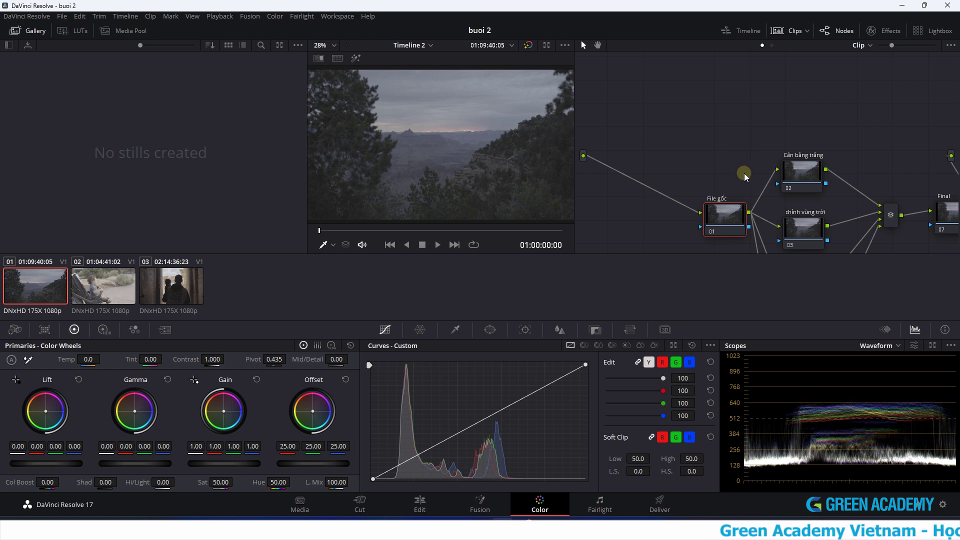
scroll(750, 176, "down", 1)
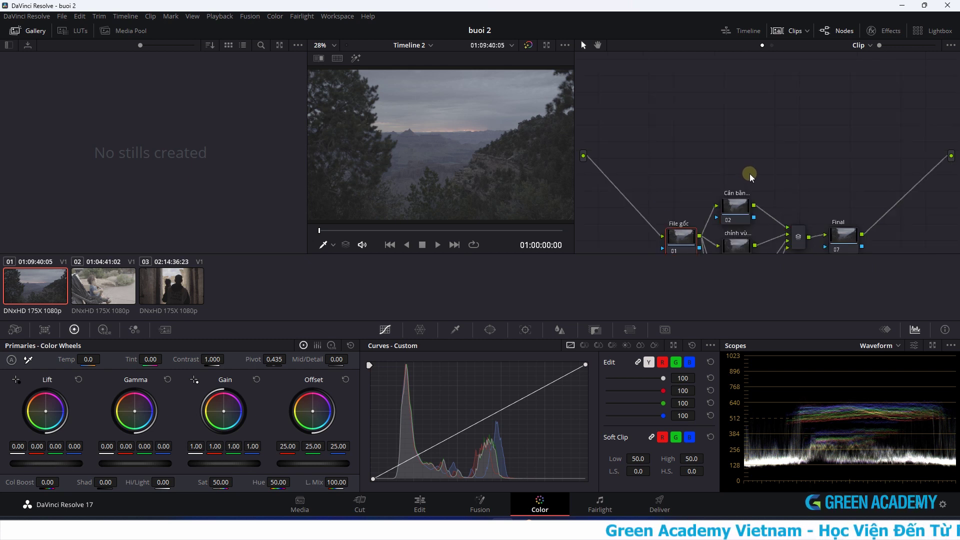
left_click_drag(790, 185, 779, 143)
left_click_drag(793, 198, 810, 142)
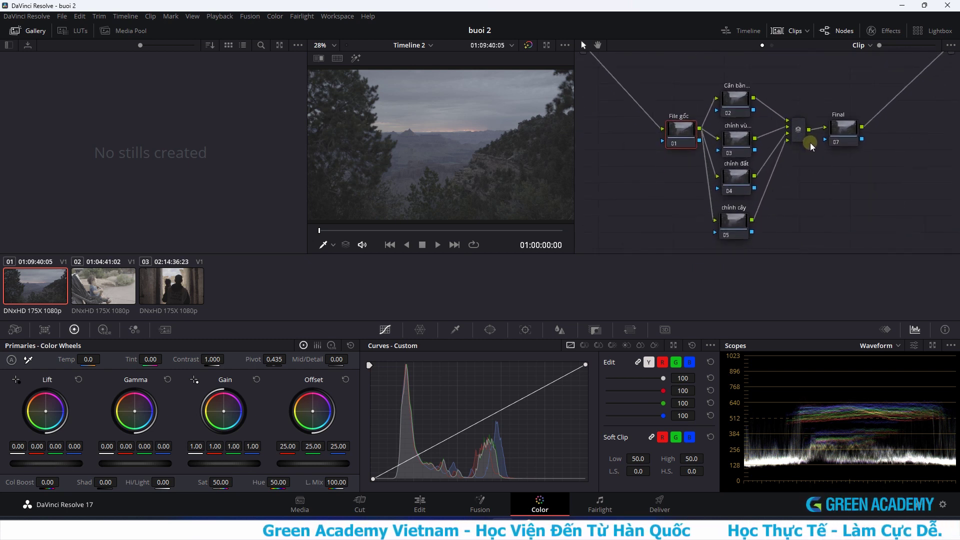
- Box-select nodes 02–05, the mixer and the Final node
mouse_move(913, 223)
left_mouse_down()
mouse_move(647, 92)
mouse_move(680, 113)
left_mouse_up()
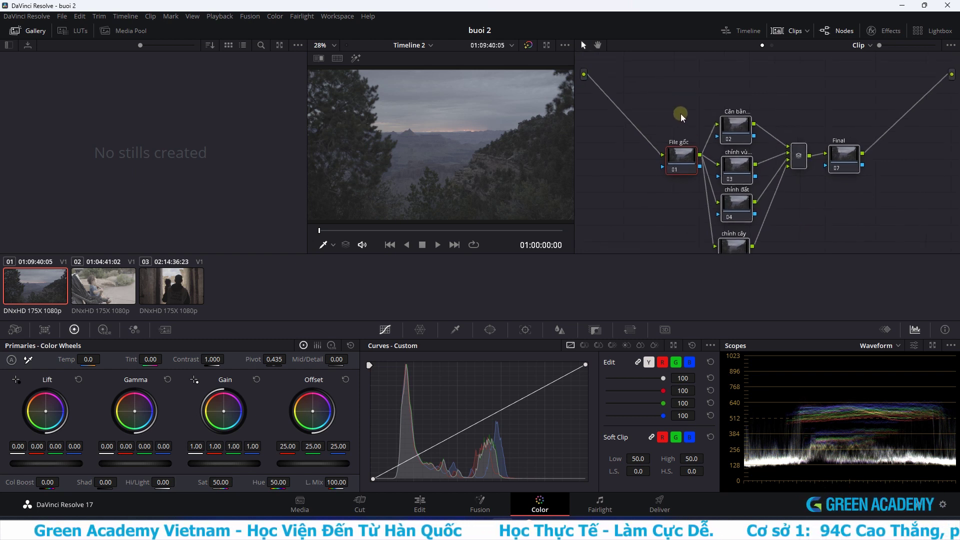
scroll(685, 167, "up", 2)
left_click_drag(685, 168, 865, 207)
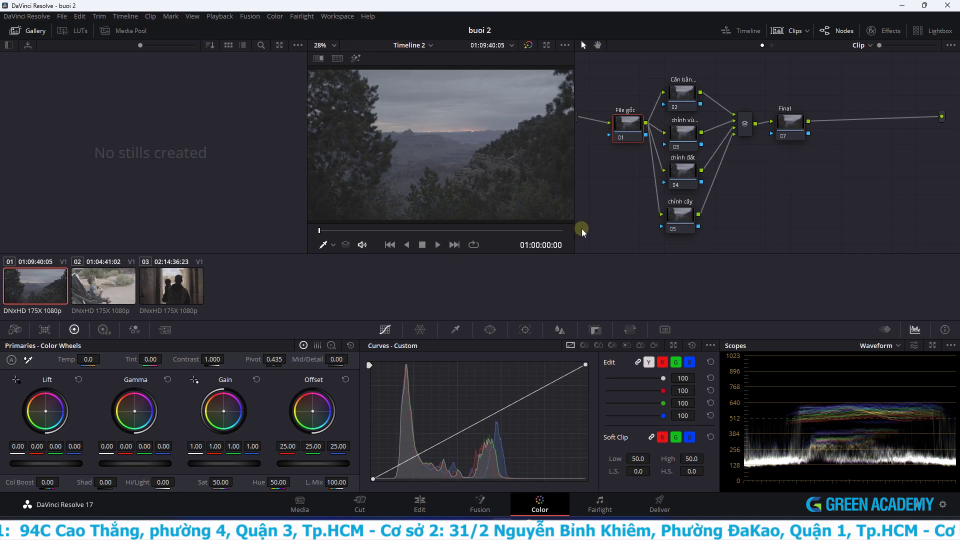
left_click_drag(866, 231, 676, 56)
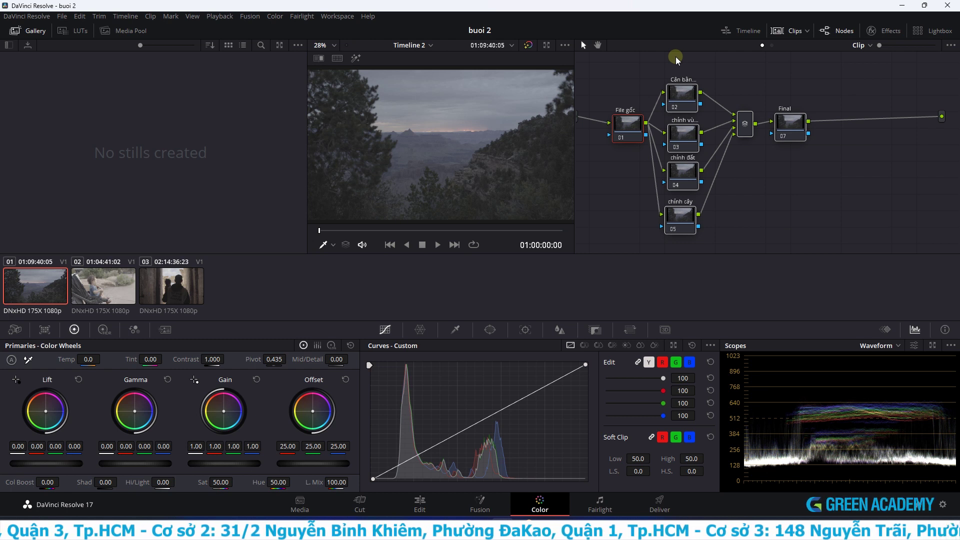
- Delete every node except File gốc and connect File gốc to the output
key("Delete")
left_click_drag(649, 124, 942, 116)
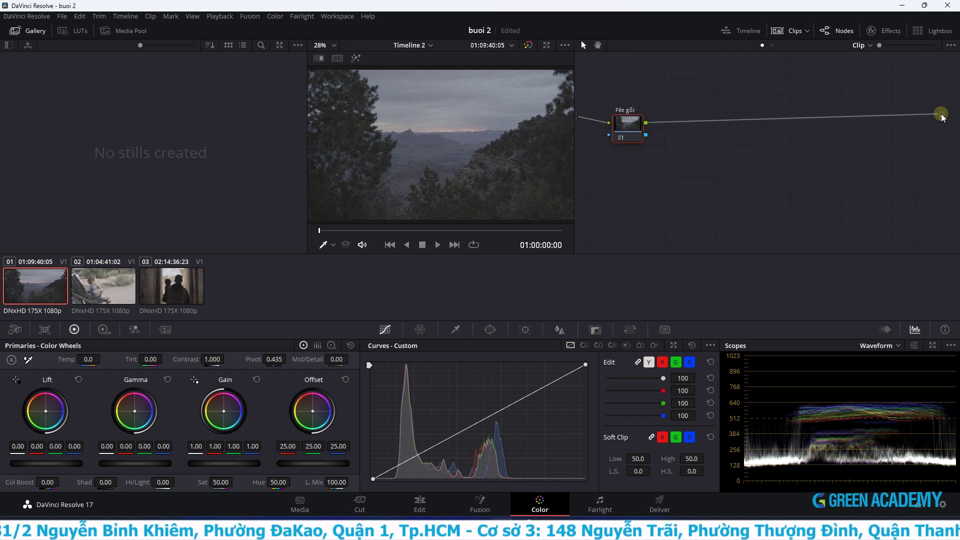
left_click_drag(631, 124, 703, 107)
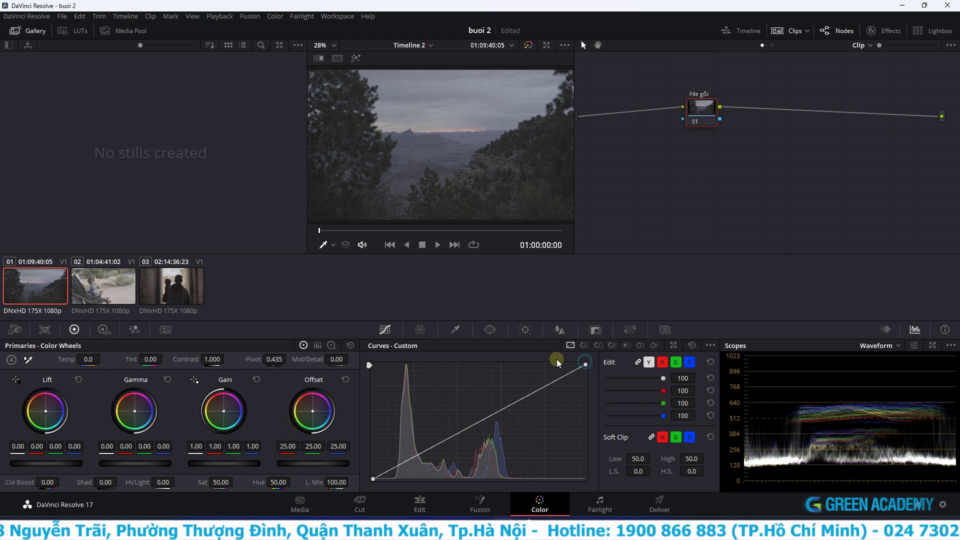
- Steepen the Custom curve by pulling its white and black points inward, and set saturation to 22
left_click_drag(585, 362, 515, 365)
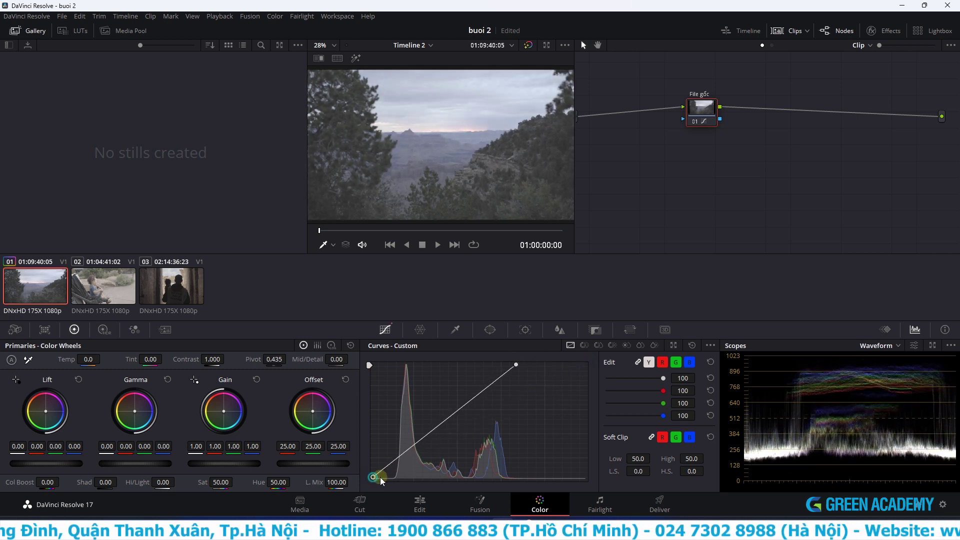
left_click_drag(377, 475, 388, 479)
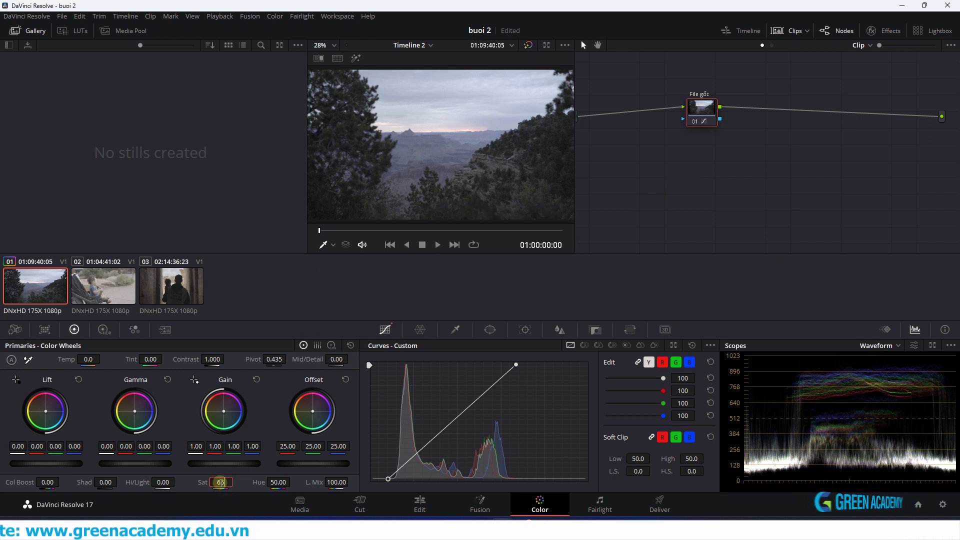
left_click_drag(220, 482, 220, 482)
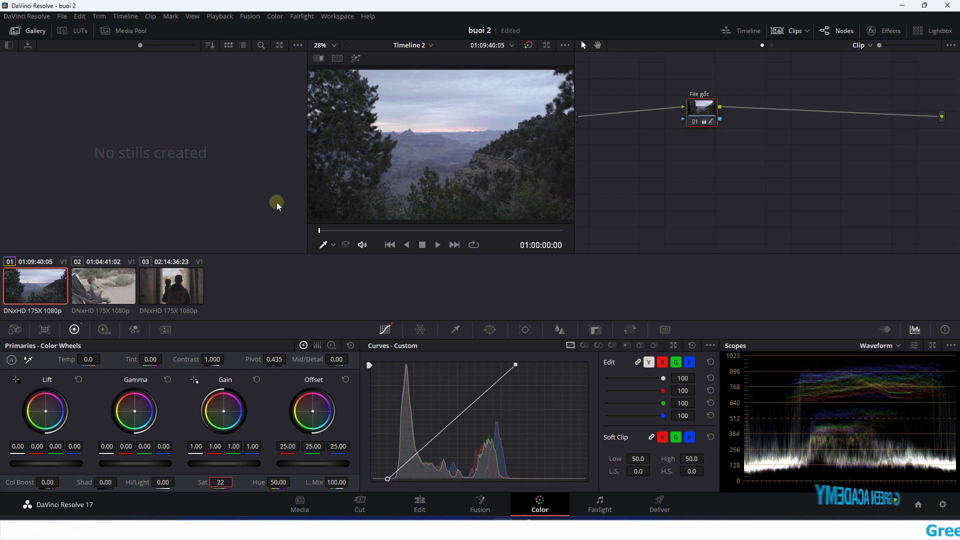
left_click_drag(701, 109, 662, 106)
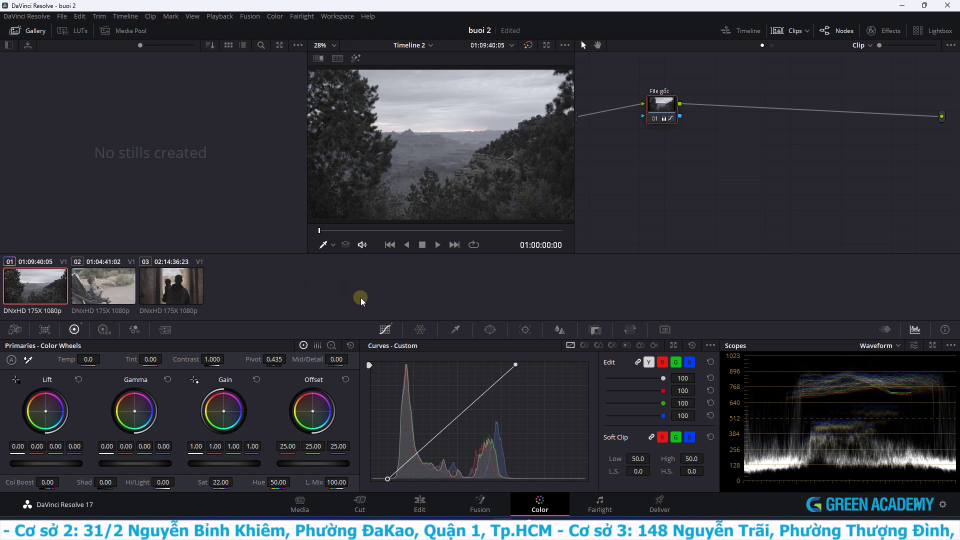
- Save the project with the File gốc single-node grade (Ctrl+S)
key("ctrl+s")
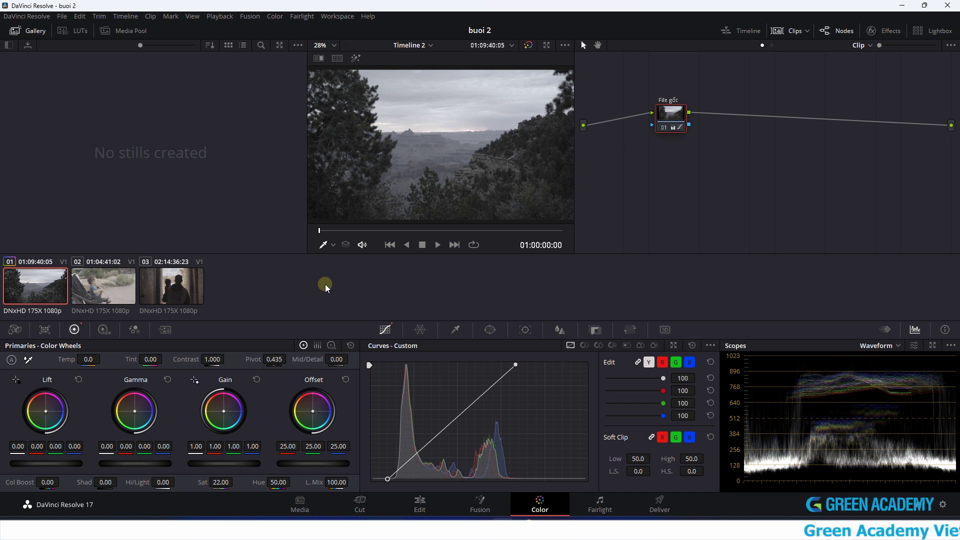
- Copy clip 01's grade to clip 02, reset clip 03 to default, then return to canyon clip 01
key("Down")
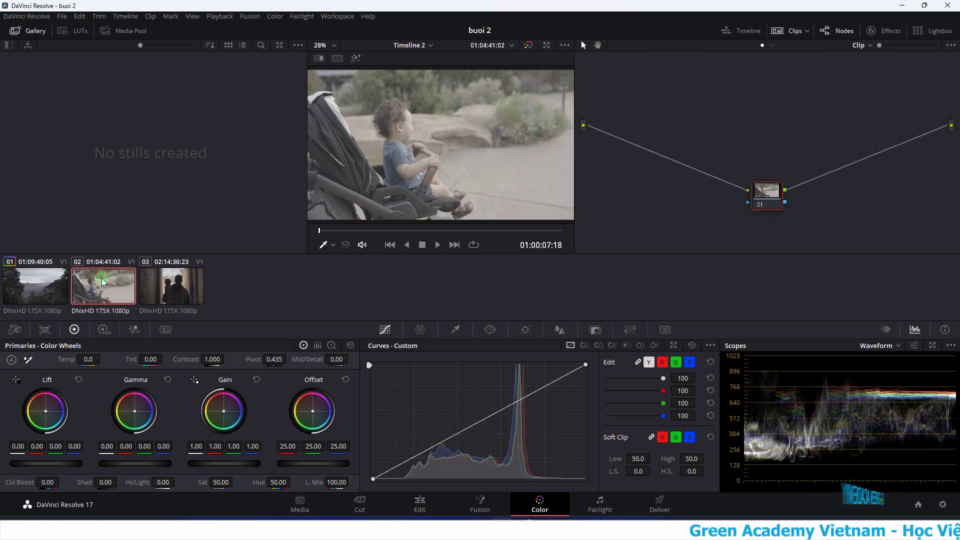
key("equal")
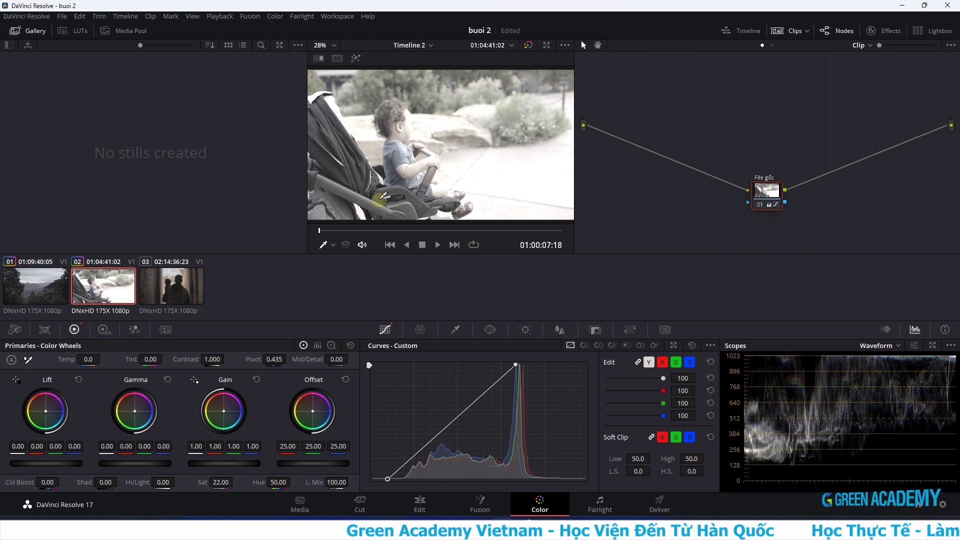
left_click(167, 291)
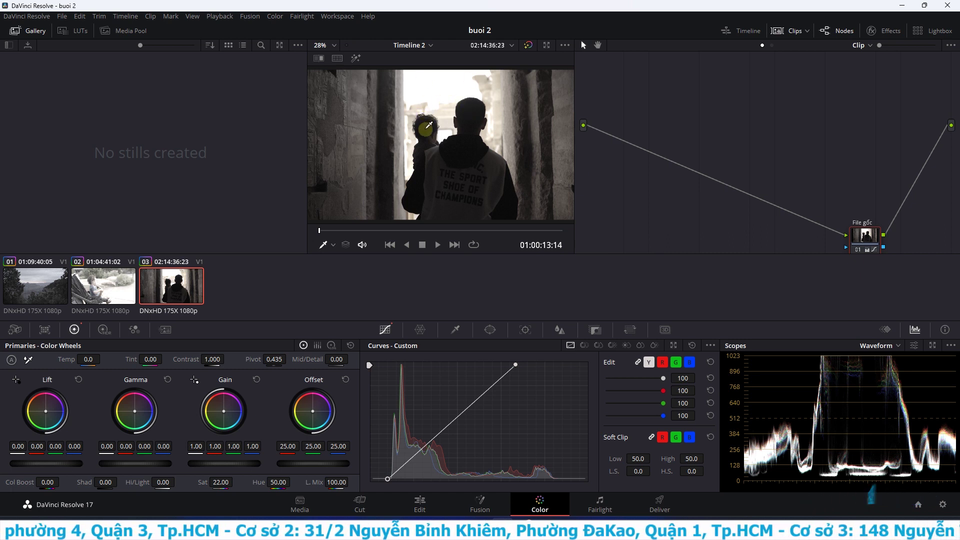
key("ctrl+Home")
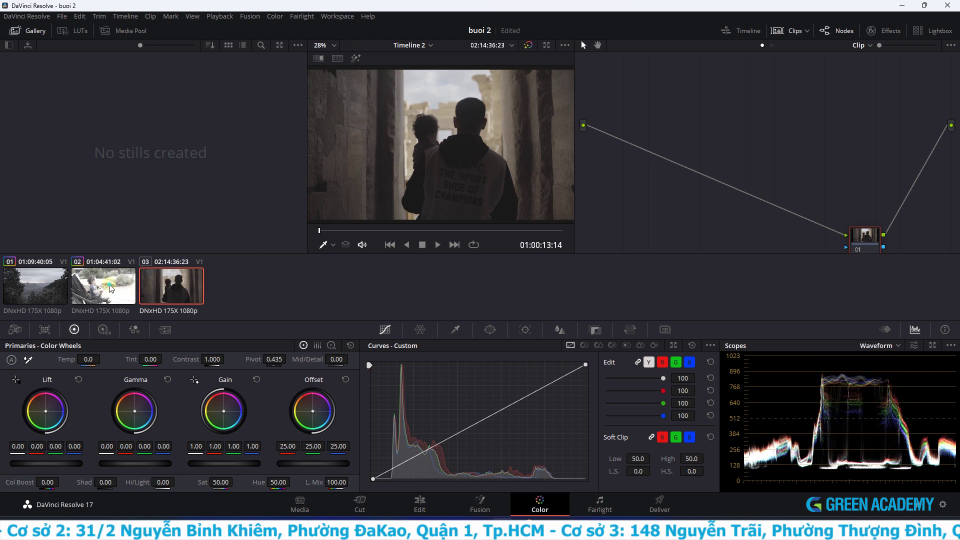
left_click(111, 288)
left_click(38, 287)
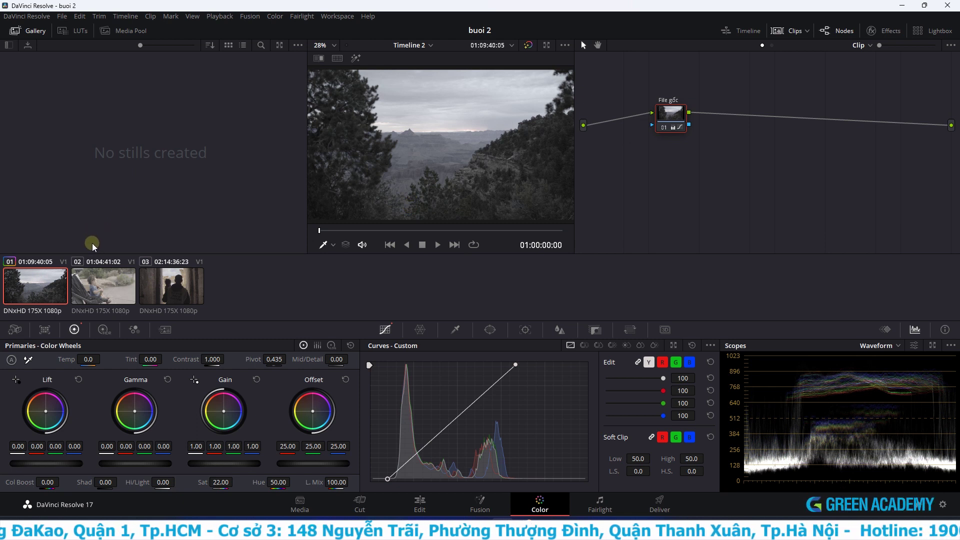
left_click(97, 260)
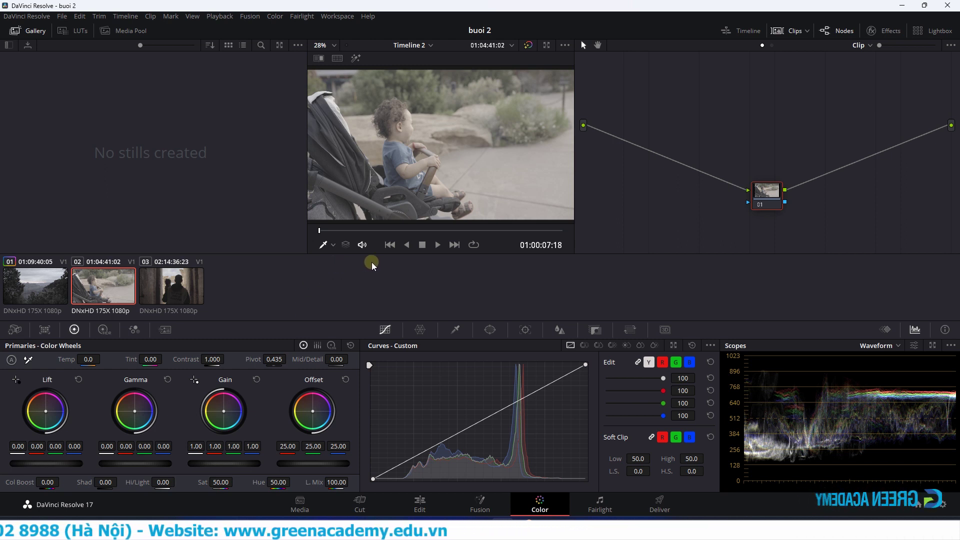
left_click(52, 277)
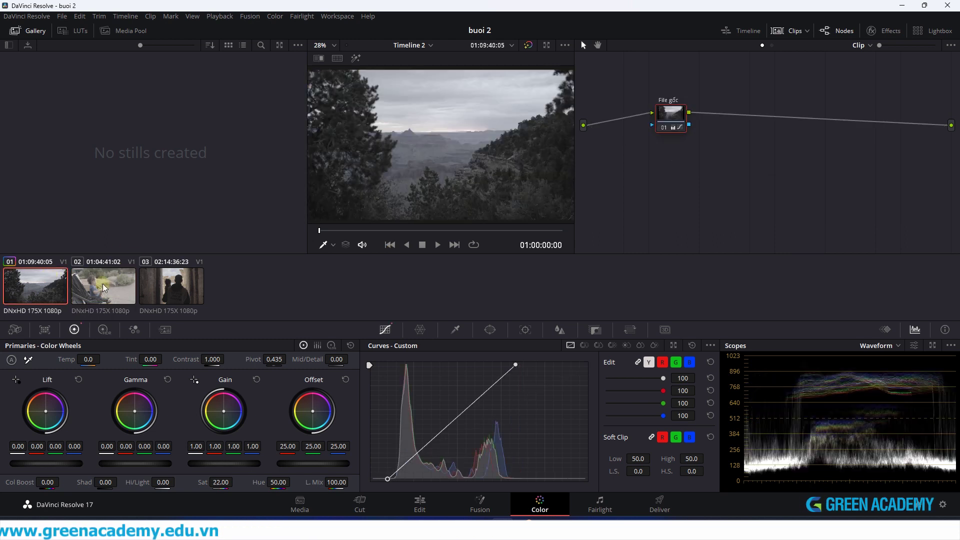
left_click(102, 289)
left_click(42, 291)
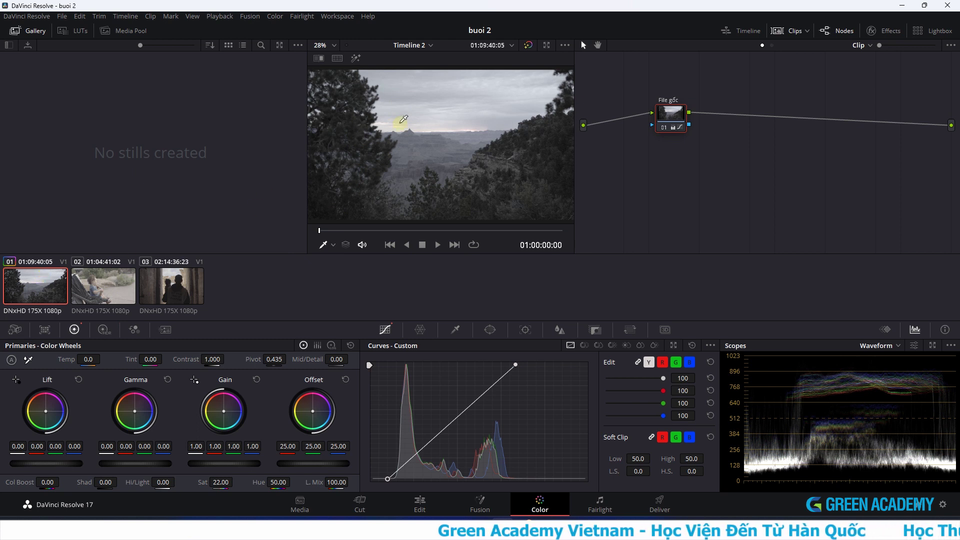
- Grab a trial still, apply still 1.1.1's grade to the canyon clip, then delete the still
right_click(432, 105)
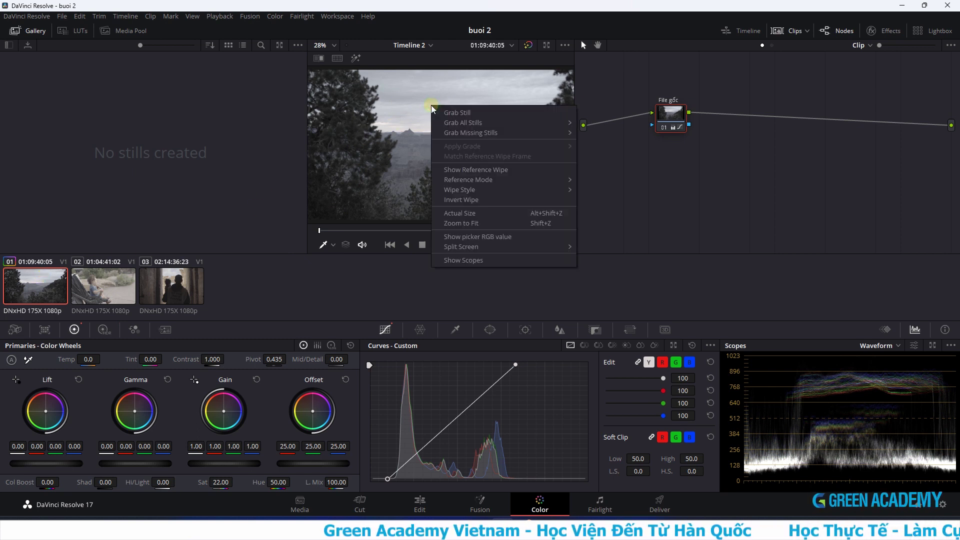
left_click(469, 114)
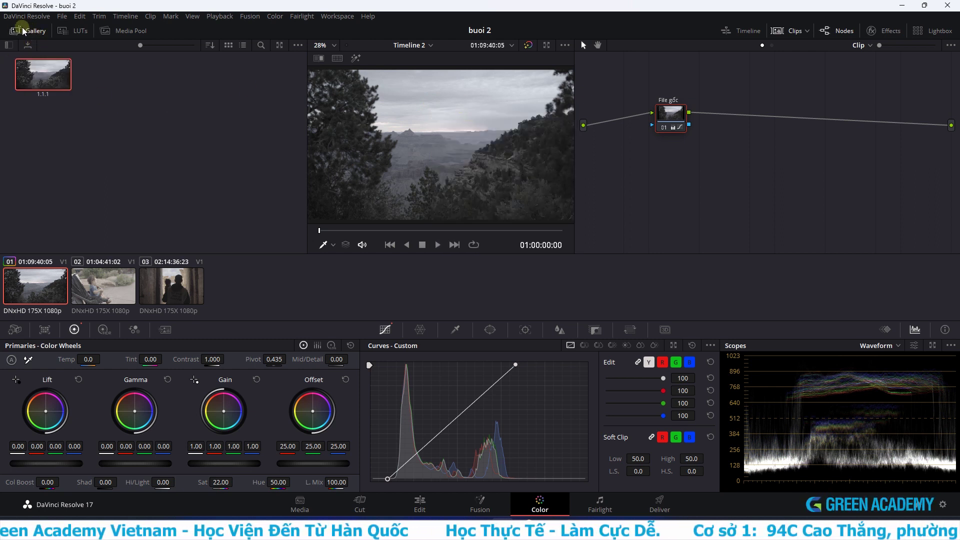
left_click(22, 88)
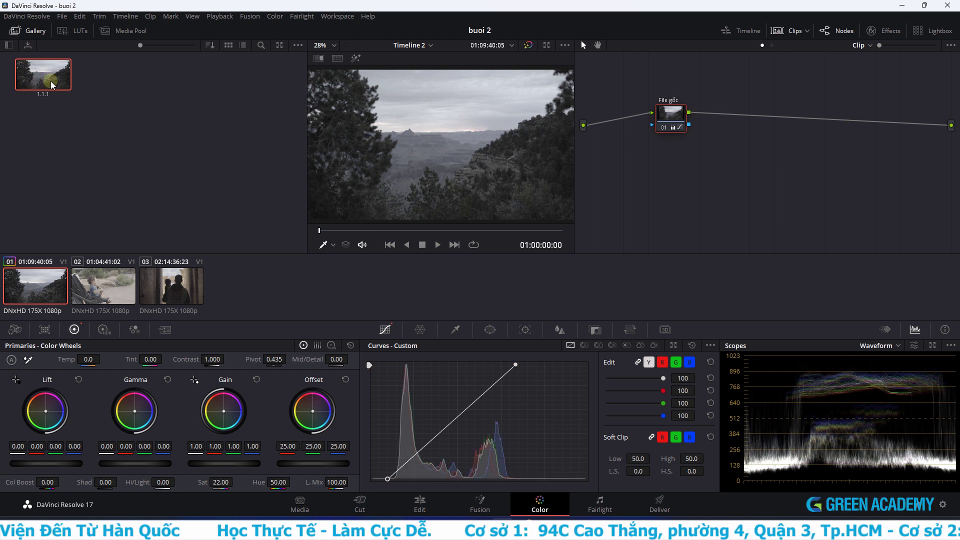
double_click(59, 92)
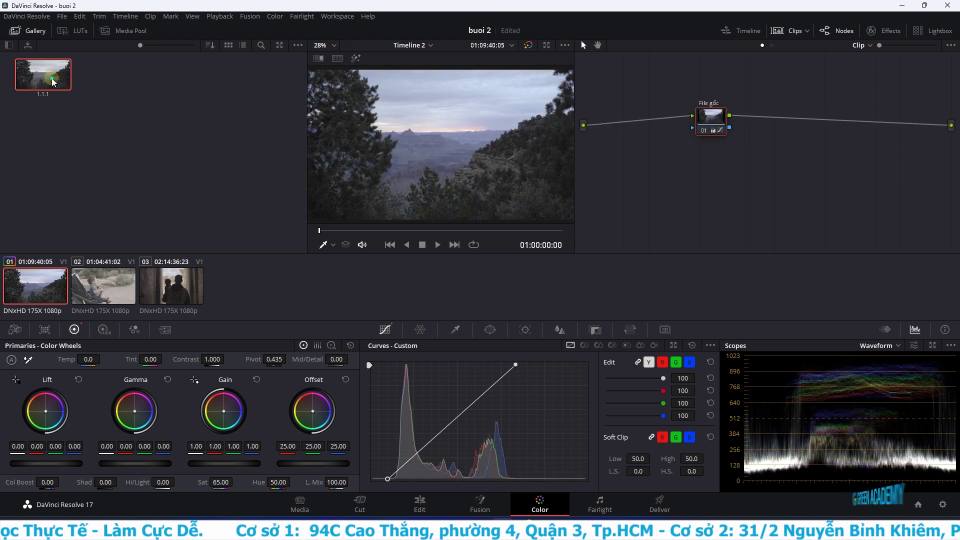
key("Delete")
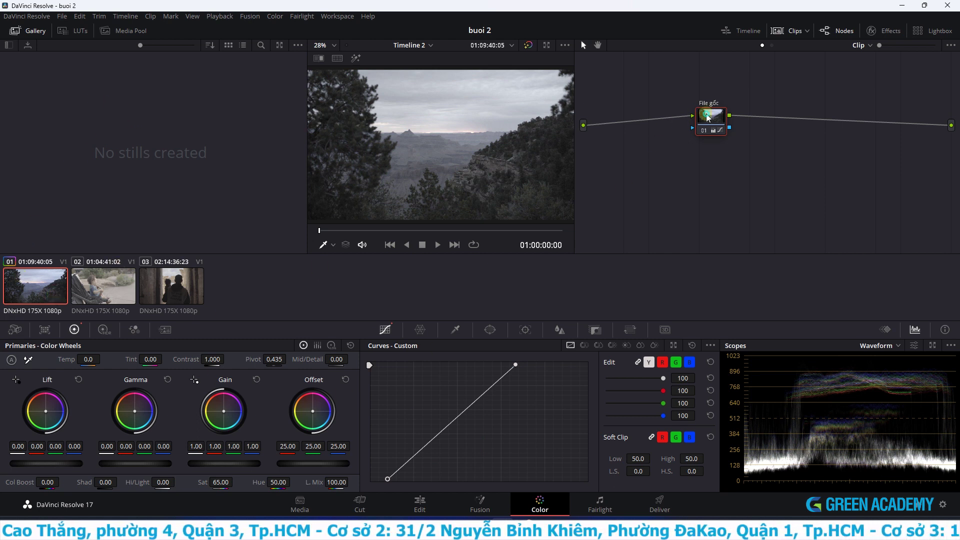
- Pull the Custom curve's top-right point right for more contrast and grab the frame as still 1.1.1
left_click_drag(709, 118, 694, 110)
left_click(707, 152)
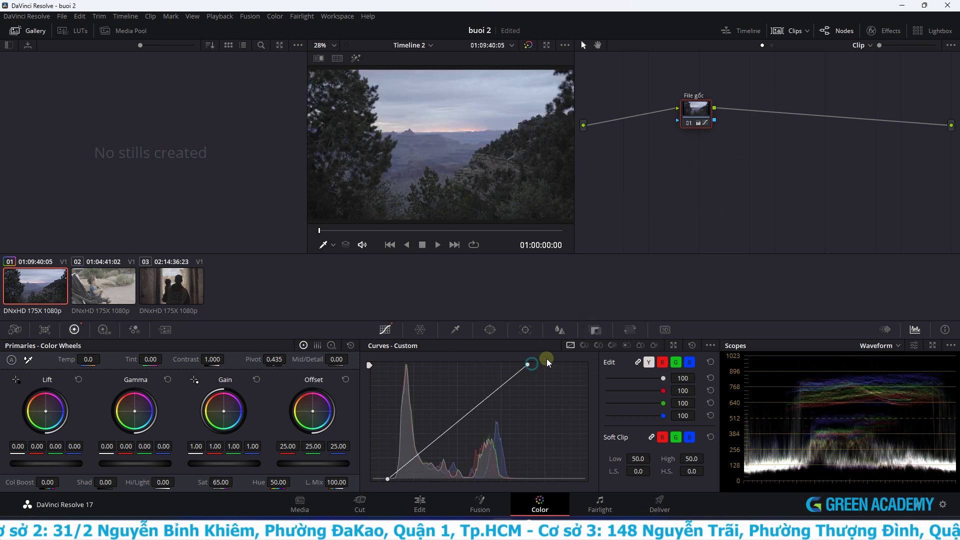
left_click_drag(528, 365, 546, 364)
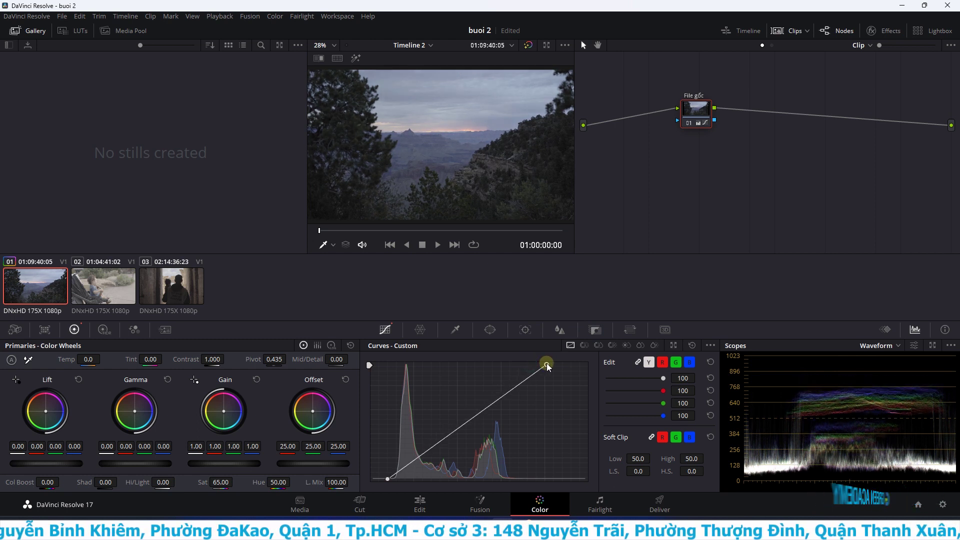
right_click(399, 119)
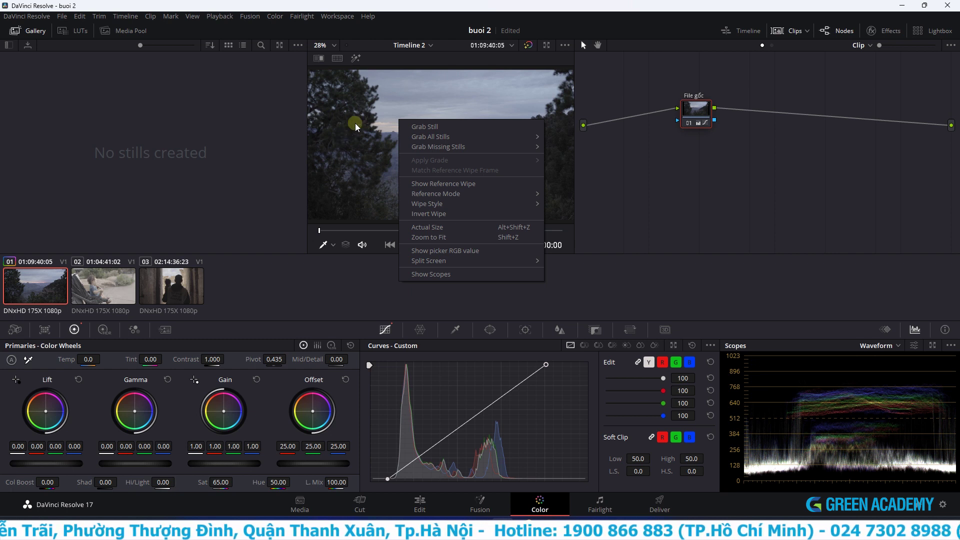
left_click(451, 126)
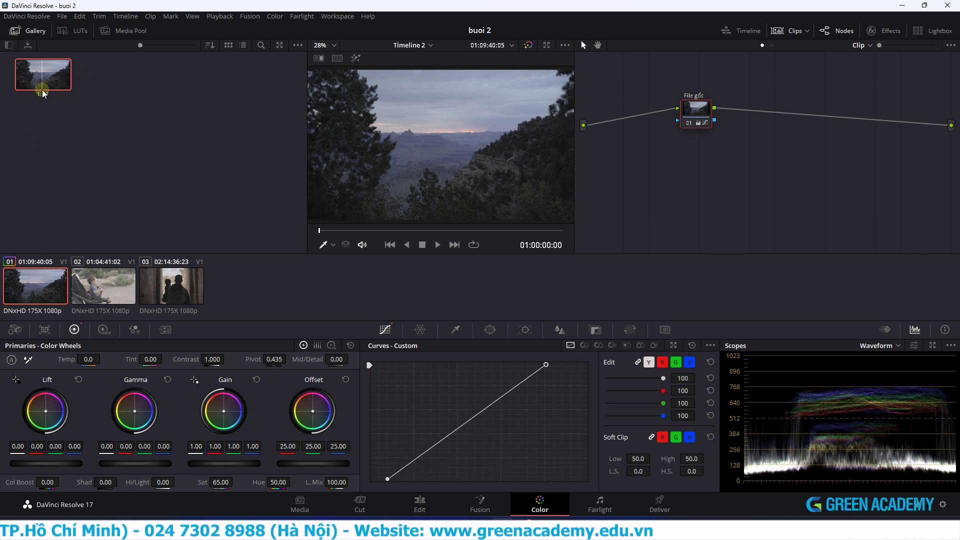
- Apply still 1.1.1's grade to stroller clip 02 via Apply Grade
left_click(109, 291)
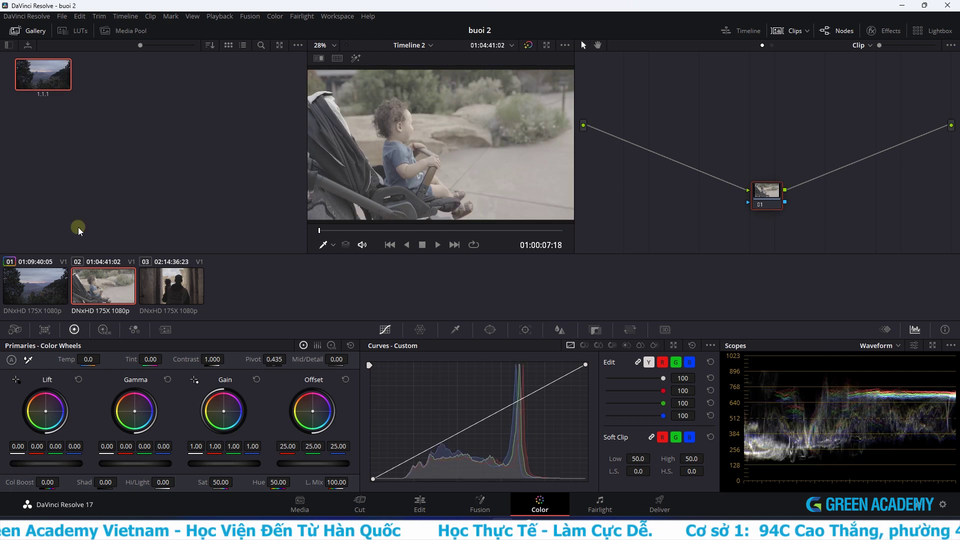
left_click(170, 286)
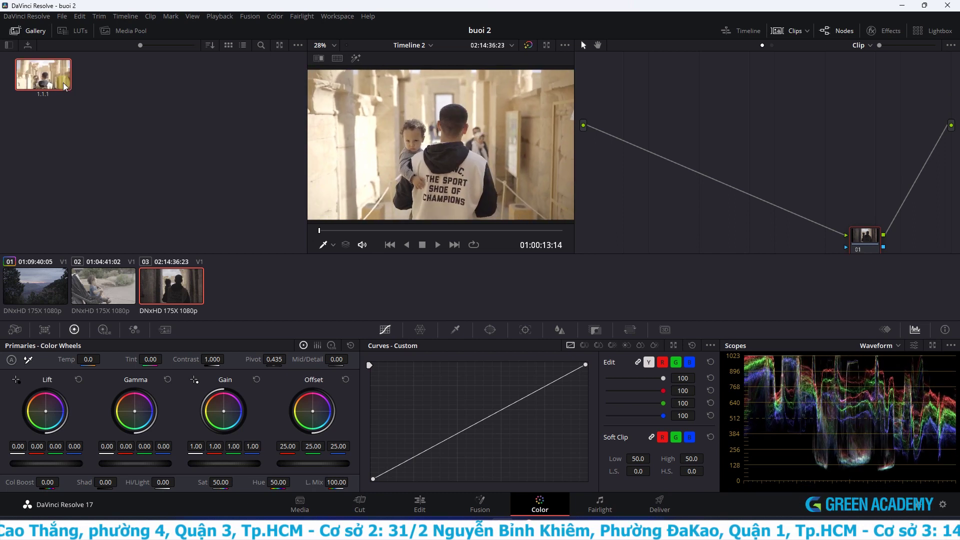
left_click(18, 136)
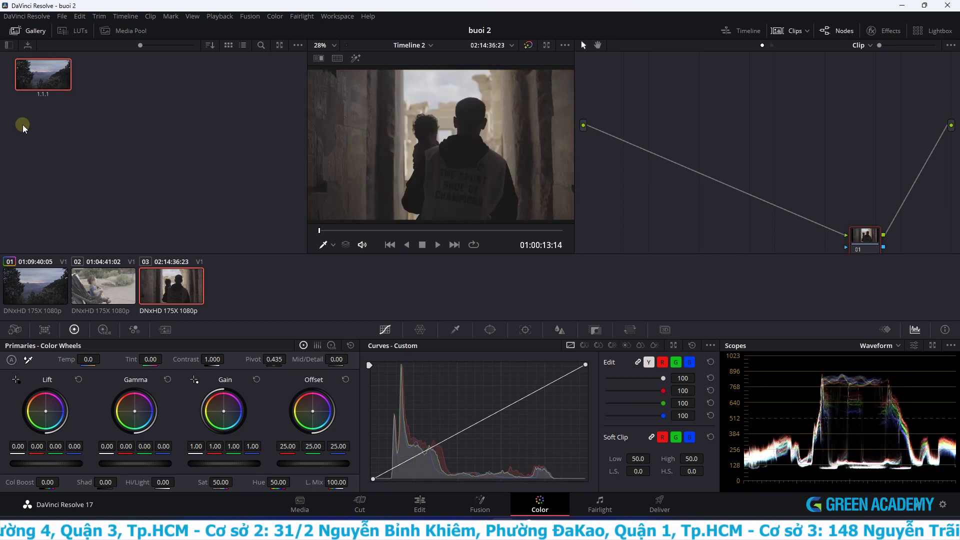
left_click(110, 280)
left_click(41, 86)
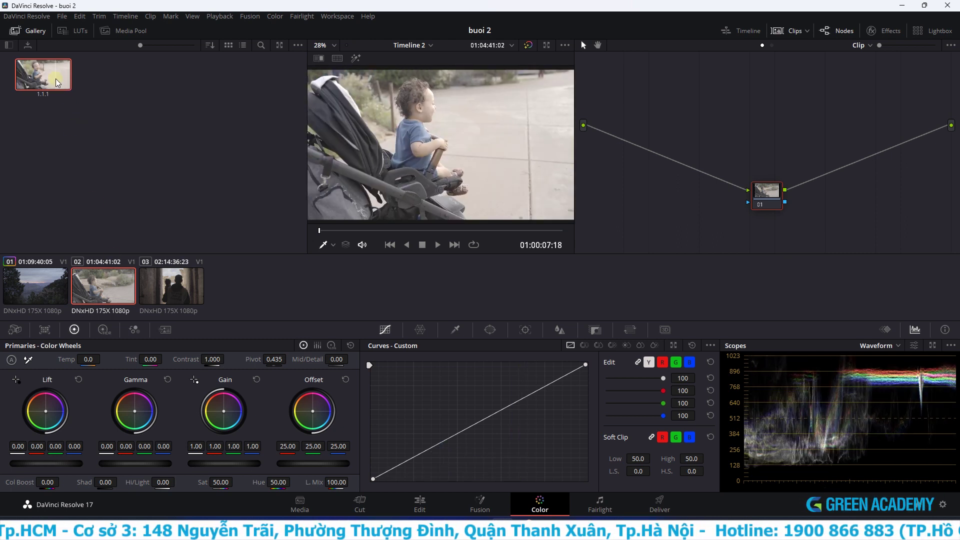
right_click(52, 77)
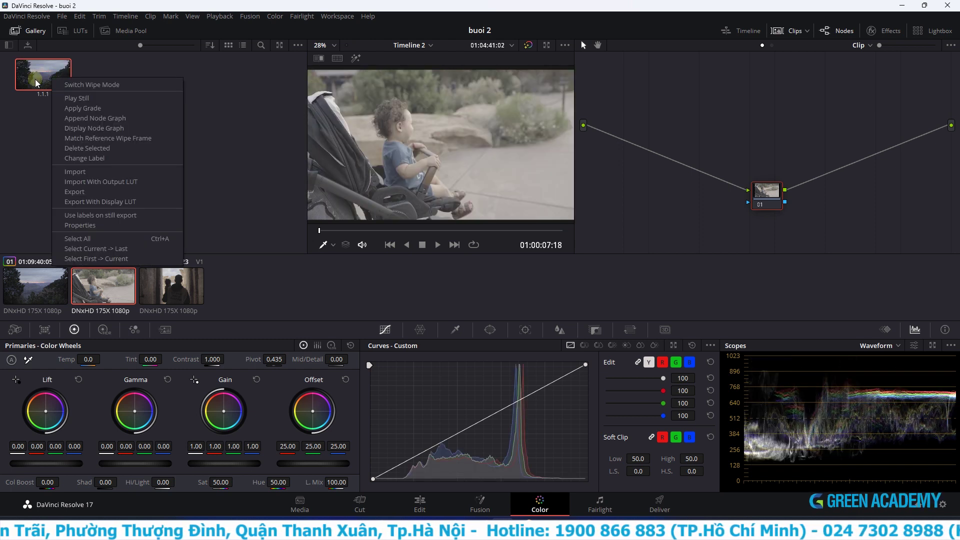
left_click(88, 108)
left_click_drag(755, 191, 654, 125)
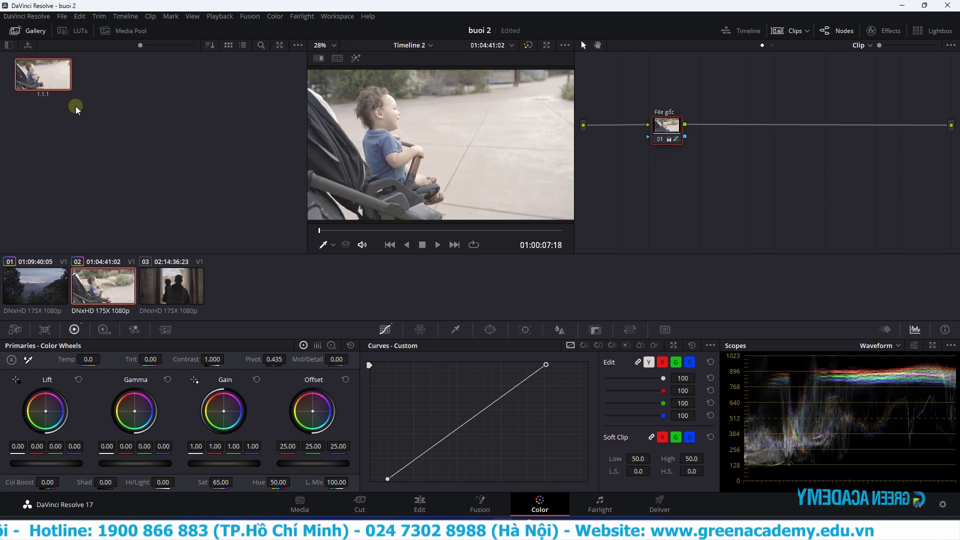
- Apply still 1.1.1's grade to clip 03 and center the File gốc node
left_click(189, 291)
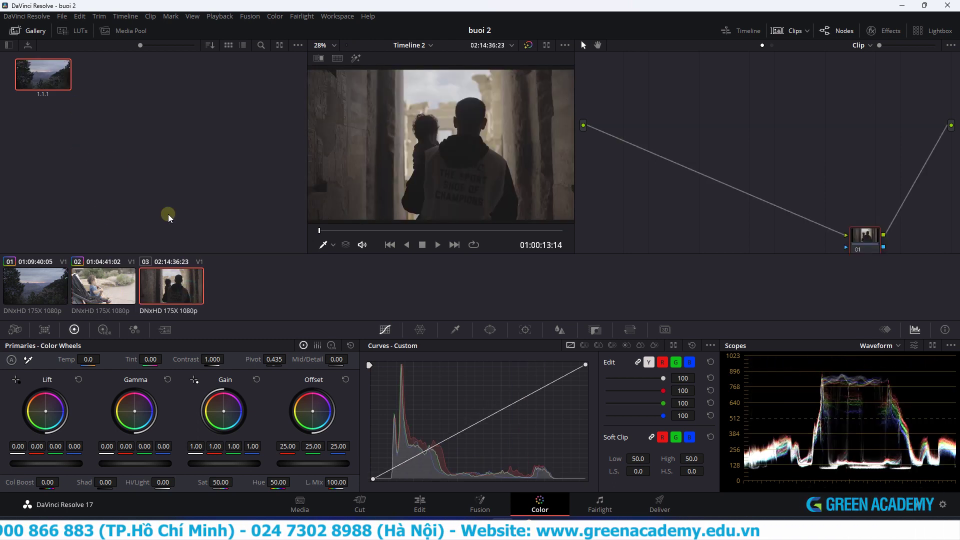
right_click(46, 71)
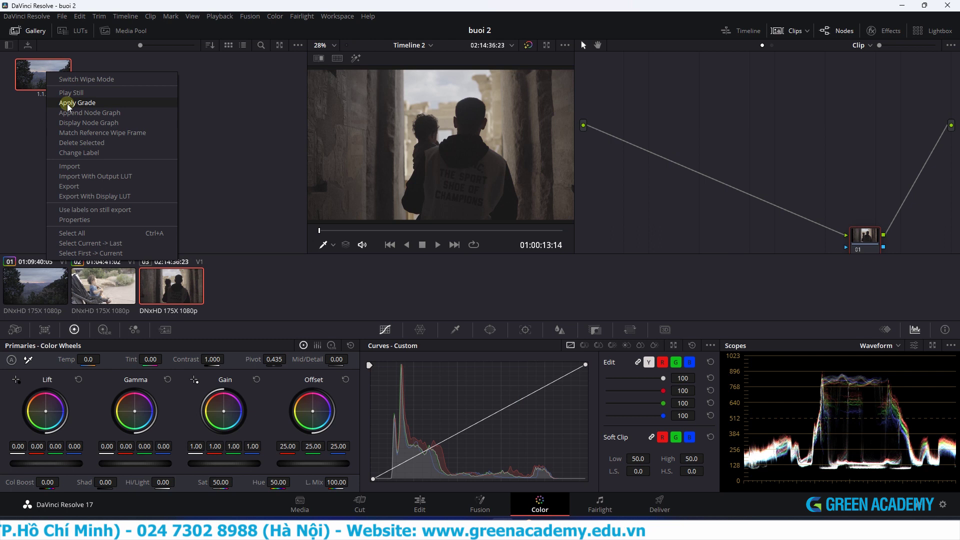
left_click(82, 104)
left_click_drag(858, 250, 668, 146)
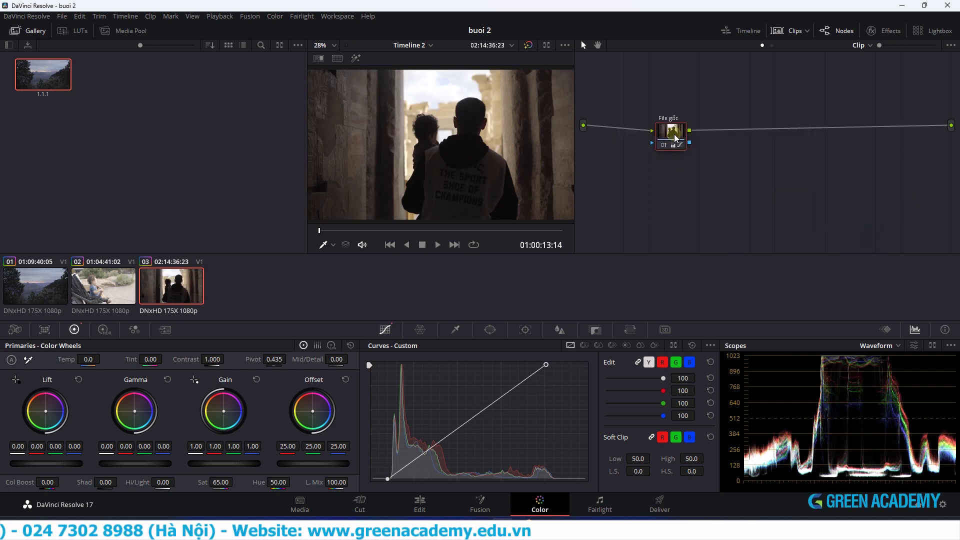
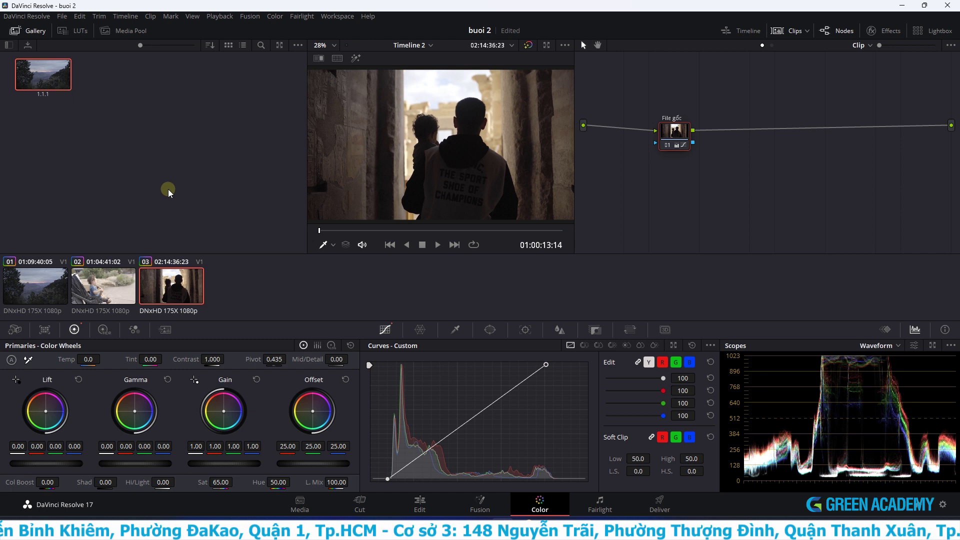
- Preview the landscape, stroller and doorway clips, ending on the doorway clip
left_click(88, 286)
left_click(54, 288)
left_click(153, 278)
left_click(118, 280)
left_click(160, 289)
left_click(41, 279)
left_click(103, 286)
left_click(178, 289)
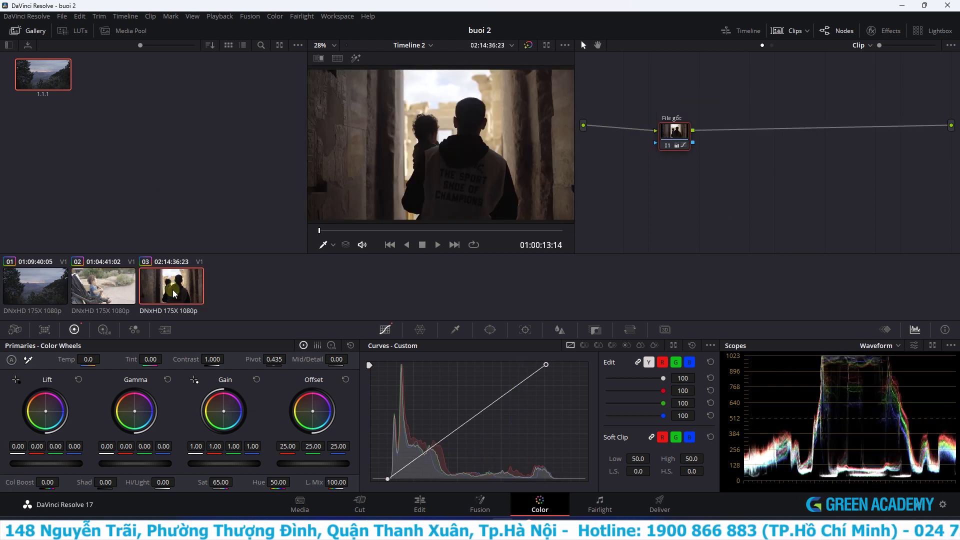
- Export the doorway clip's grade as a 65 Point Cube LUT 'màu 1' into the Dav folder
right_click(173, 290)
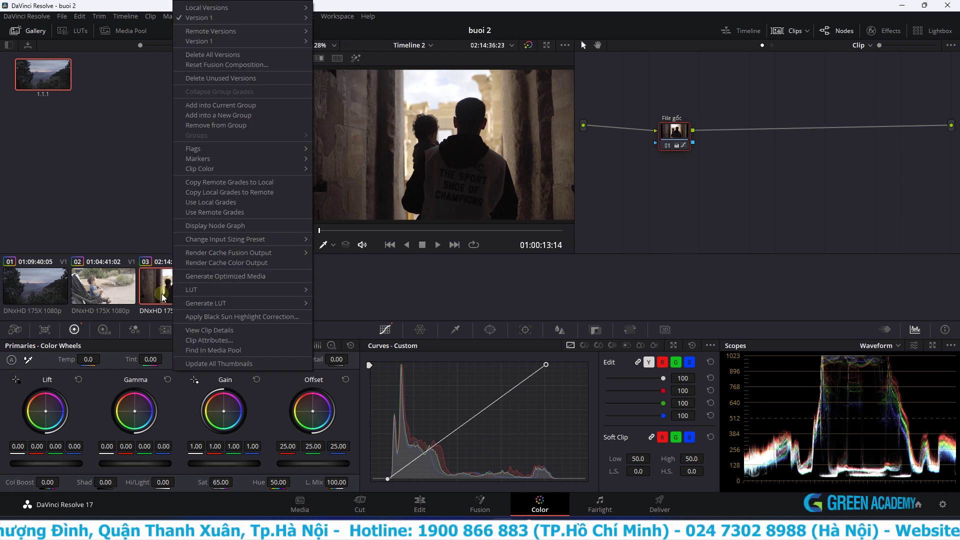
mouse_move(254, 304)
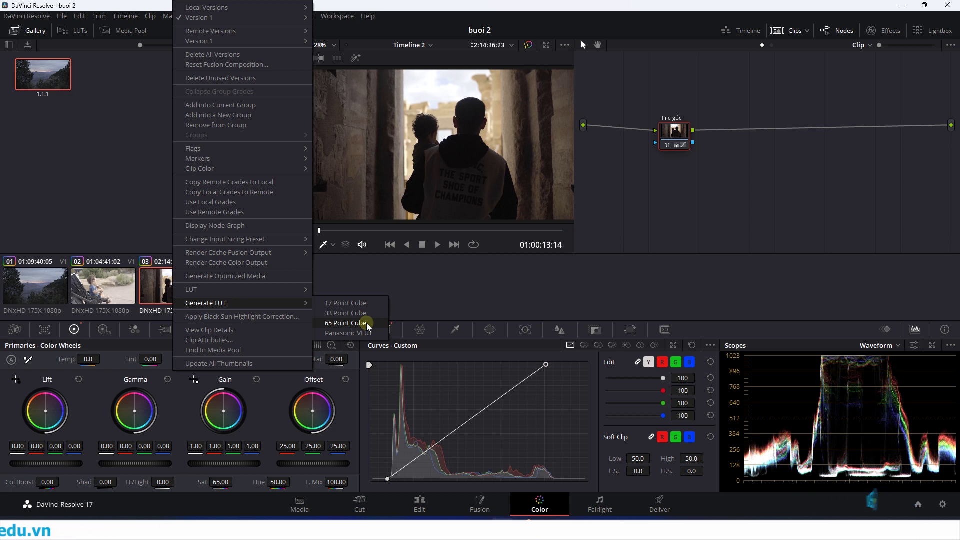
left_click(367, 323)
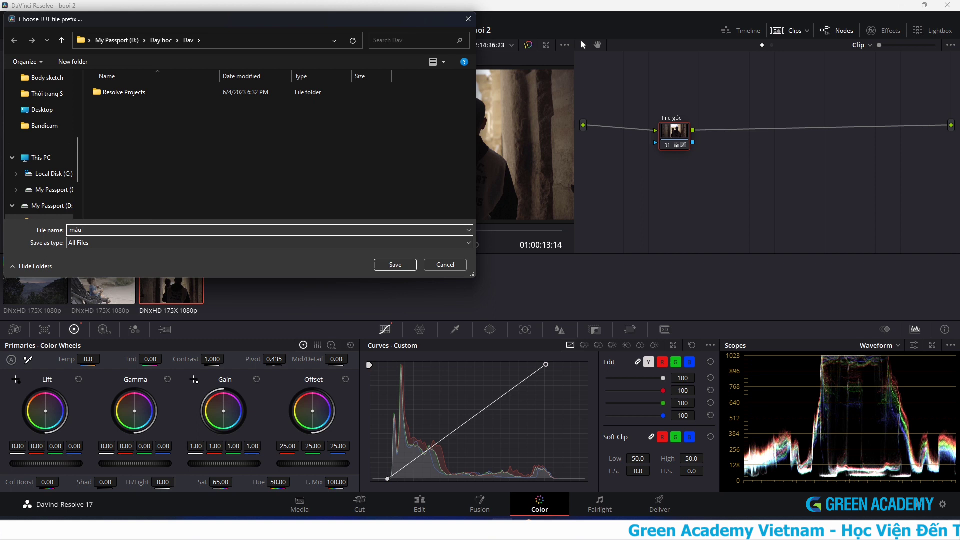
type("màu 1")
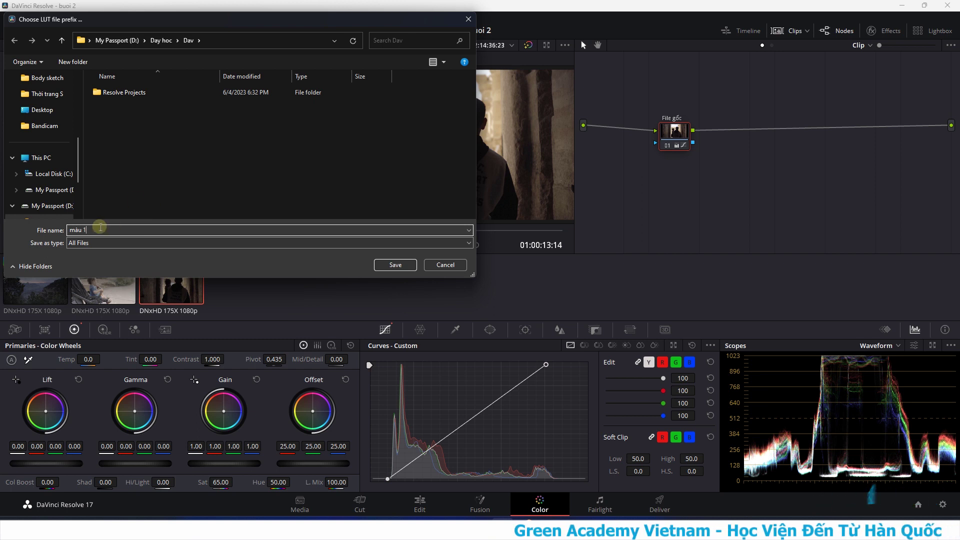
left_click(394, 266)
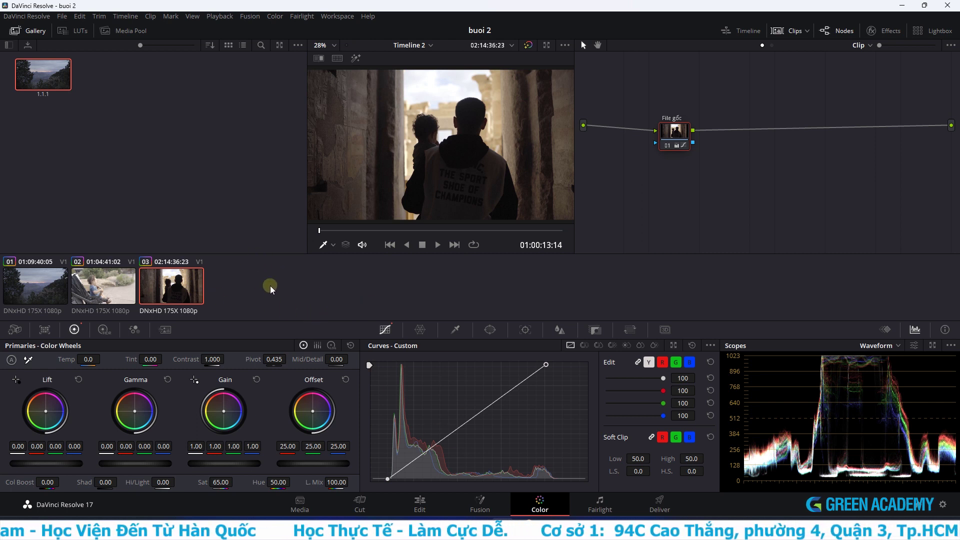
key("alt+Tab")
- Check the exported màu 1 .cube file in the Dav folder, then put File Explorer away
left_click(384, 161)
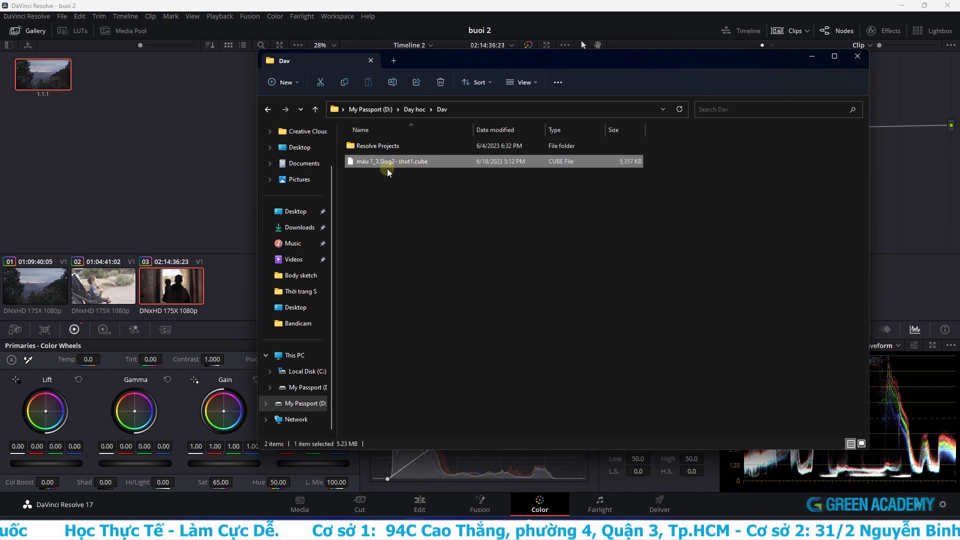
left_click(811, 56)
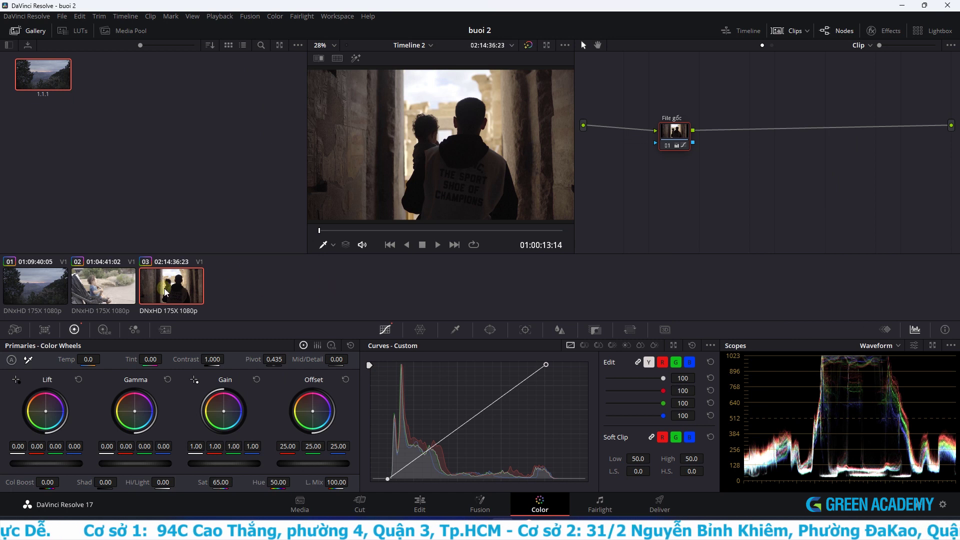
- Save clip 02's grade as 65 Point Cube LUT 'màu 2_2.Shot 3 - Slog.cube' in Dav
left_click(107, 287)
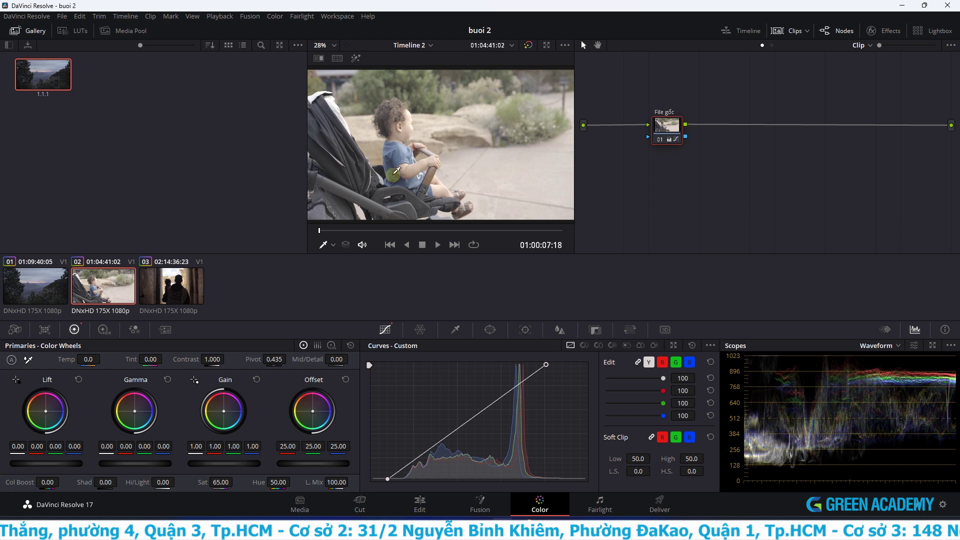
right_click(110, 277)
mouse_move(145, 303)
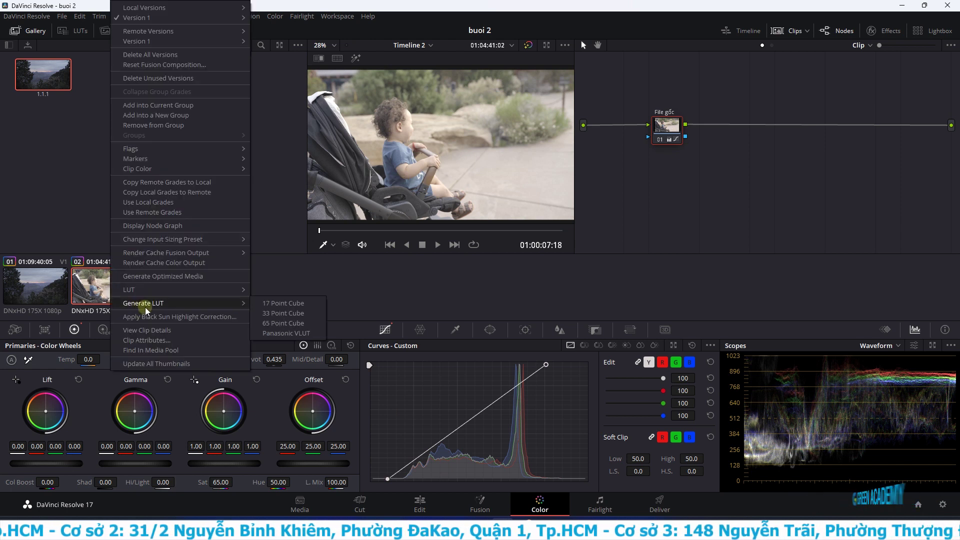
left_click(283, 323)
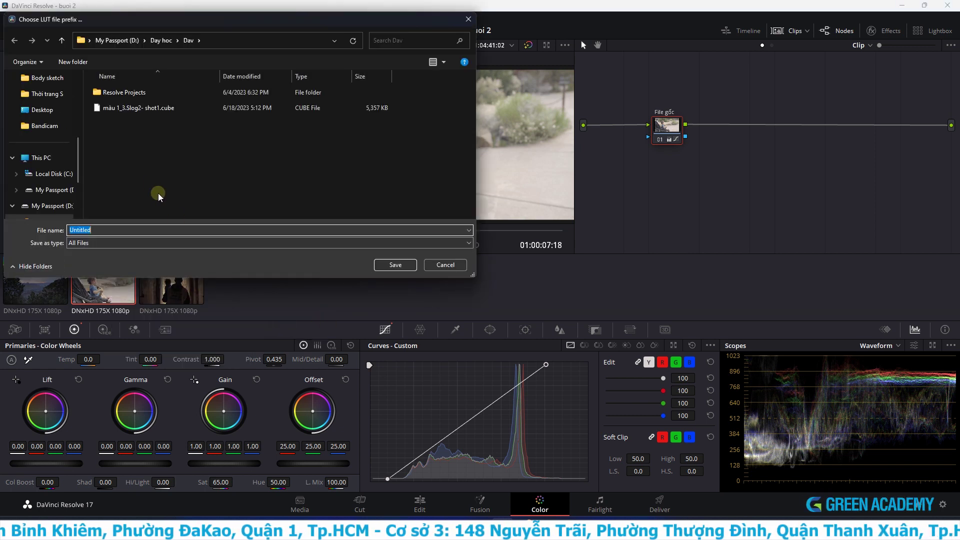
type("màu")
left_click(143, 237)
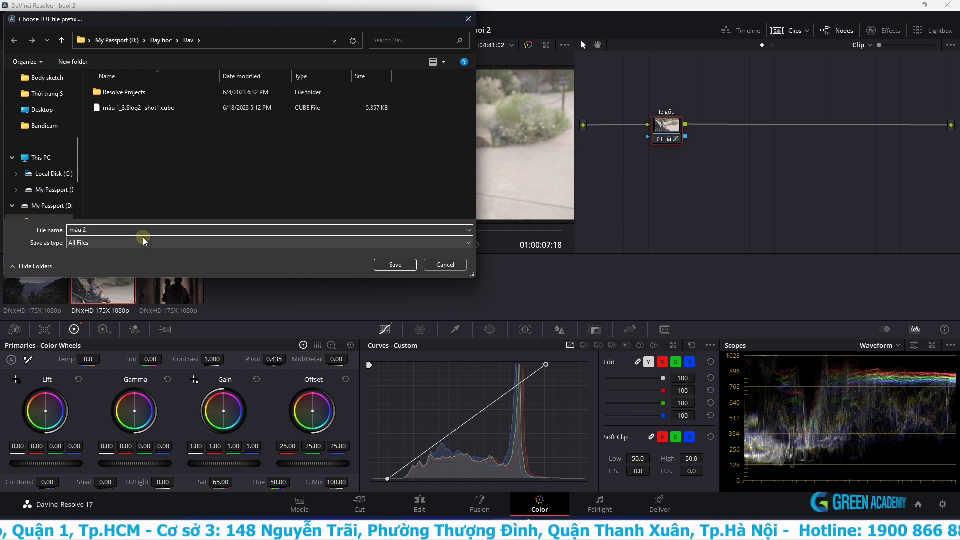
key("Return")
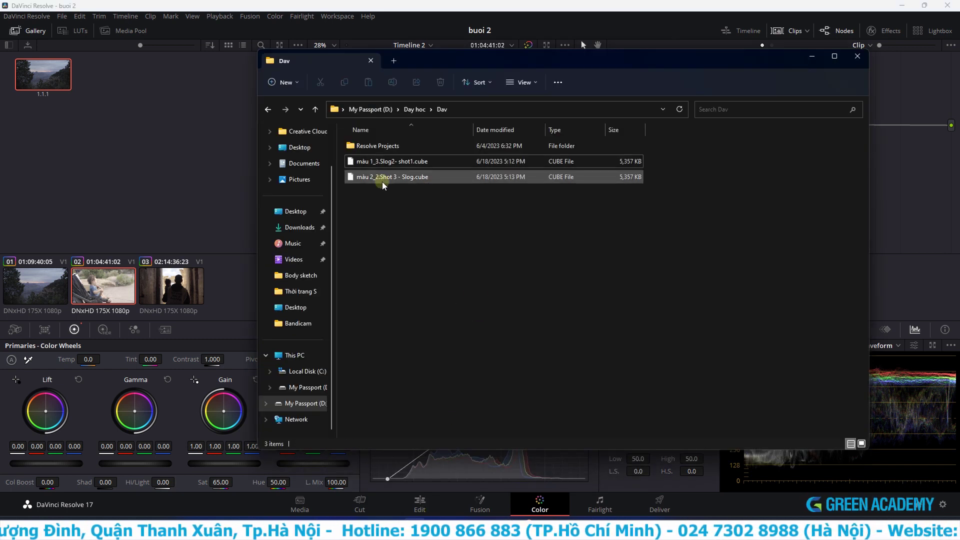
- Confirm both màu .cube LUTs are in the Dav folder and put File Explorer away
left_click(808, 57)
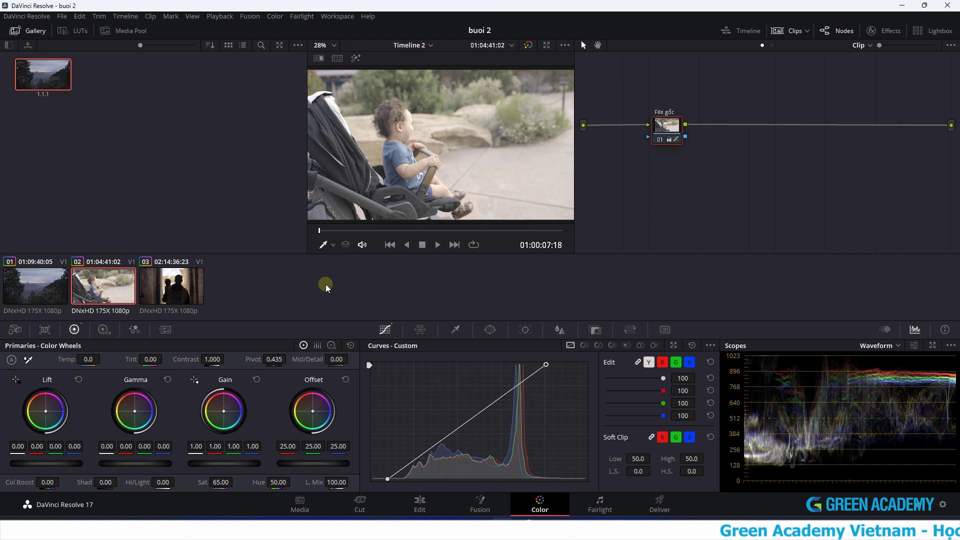
- From the LUTs browser, show the Data To Video LUT's file location on disk
left_click(79, 31)
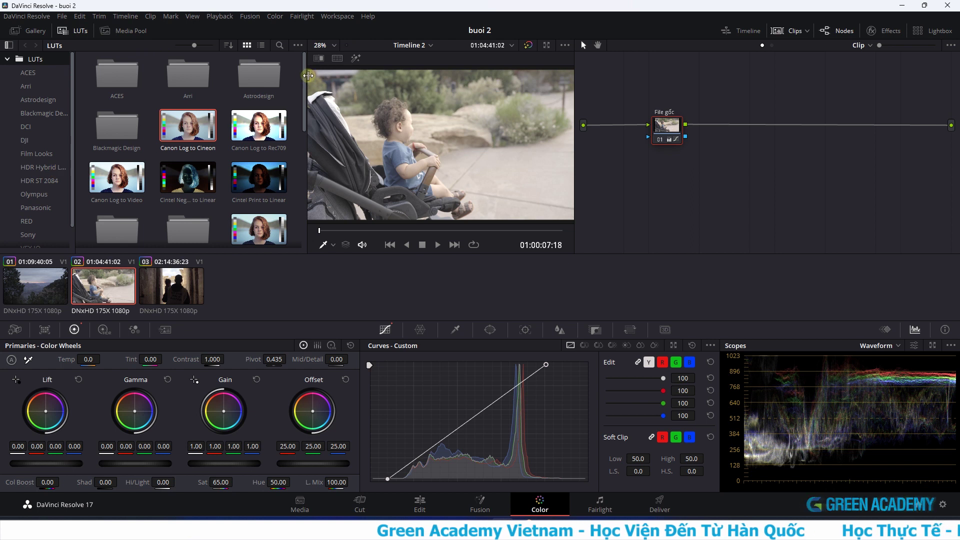
mouse_move(304, 81)
left_mouse_down()
mouse_move(298, 205)
mouse_move(301, 128)
left_mouse_up()
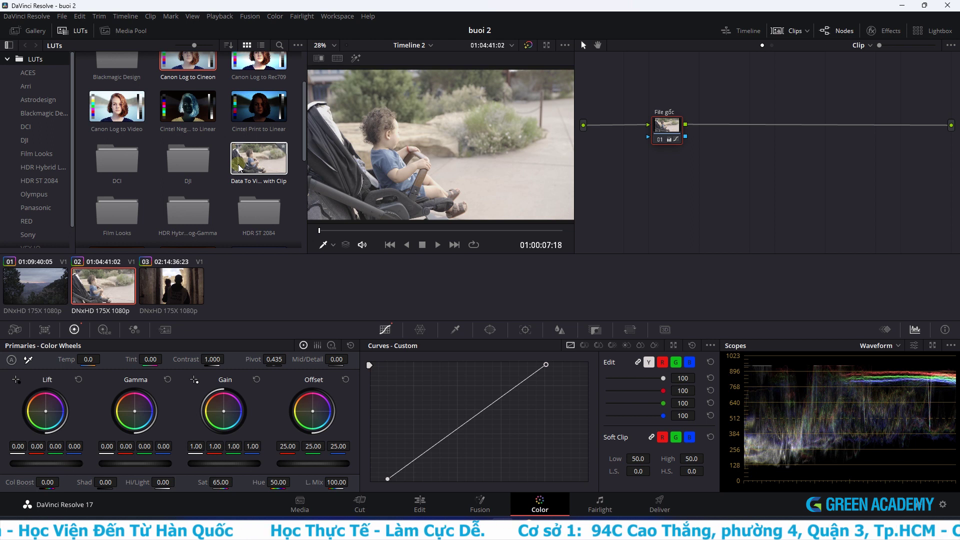
right_click(239, 167)
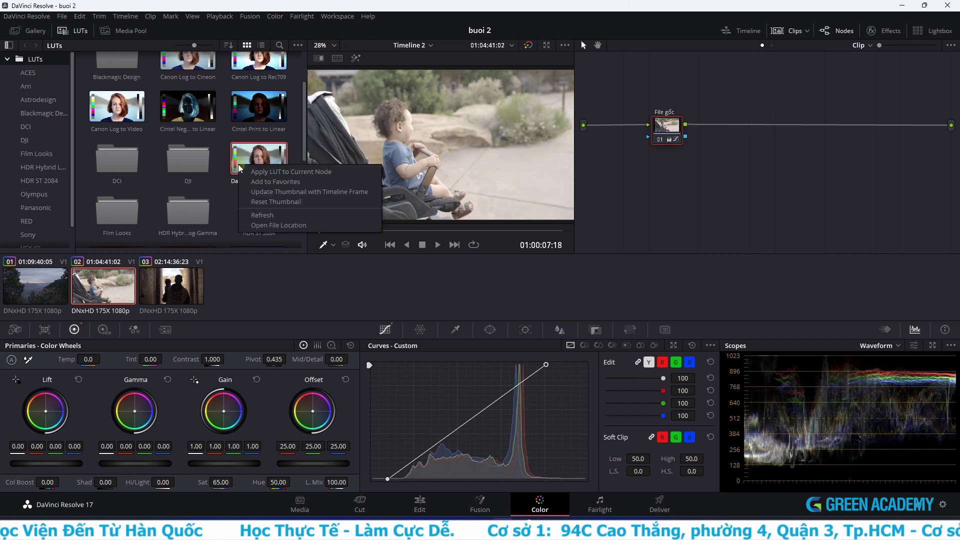
left_click(314, 226)
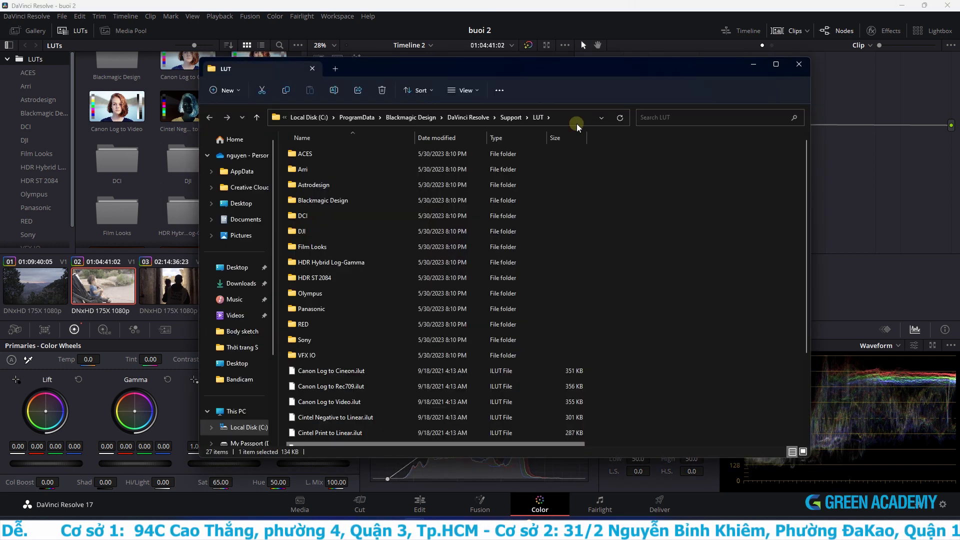
- Drag the màu 1 and màu 2 cube files from Dav into Resolve's Support\LUT folder, then hide both windows
left_click_drag(499, 69, 437, 68)
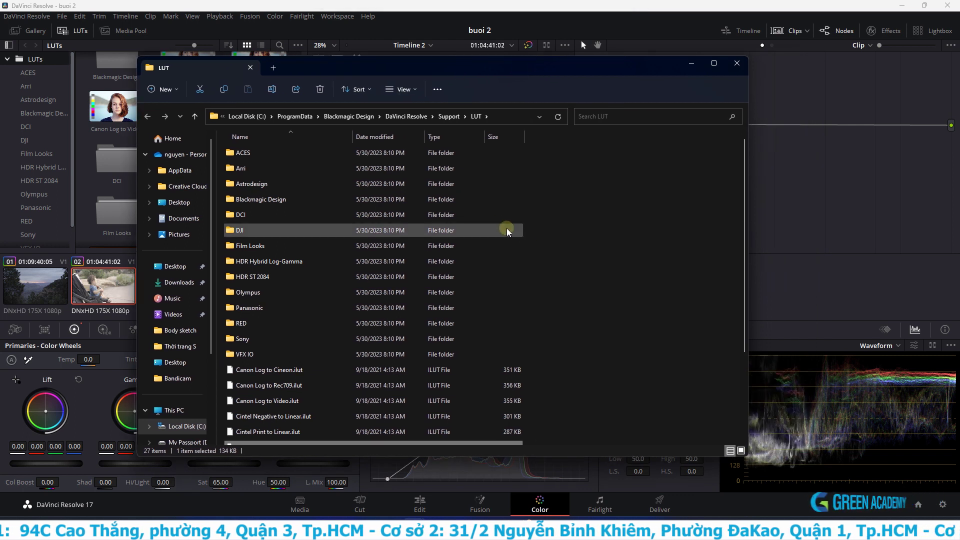
scroll(538, 274, "down", 3)
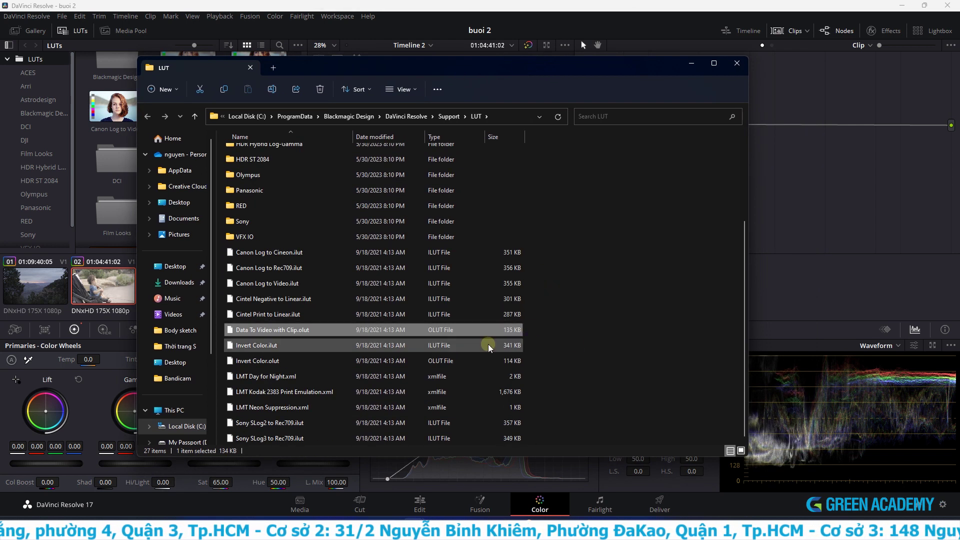
mouse_move(440, 500)
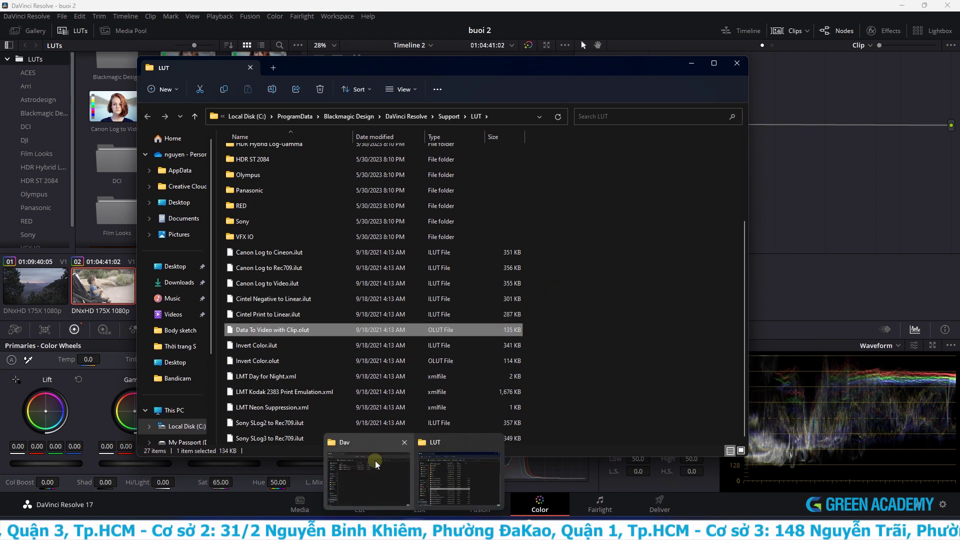
left_click(375, 465)
left_click_drag(415, 62, 632, 83)
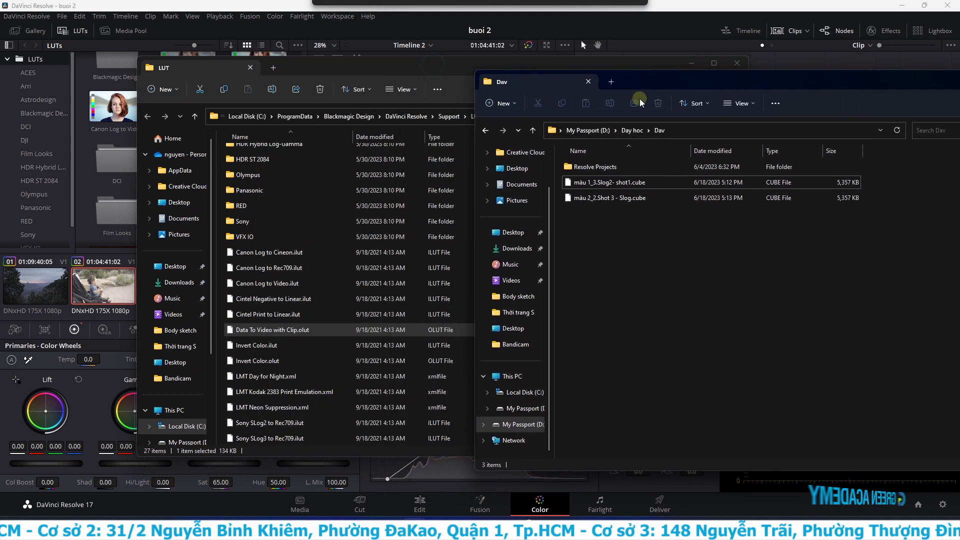
mouse_move(683, 234)
left_mouse_down()
mouse_move(577, 181)
mouse_move(283, 345)
left_mouse_up()
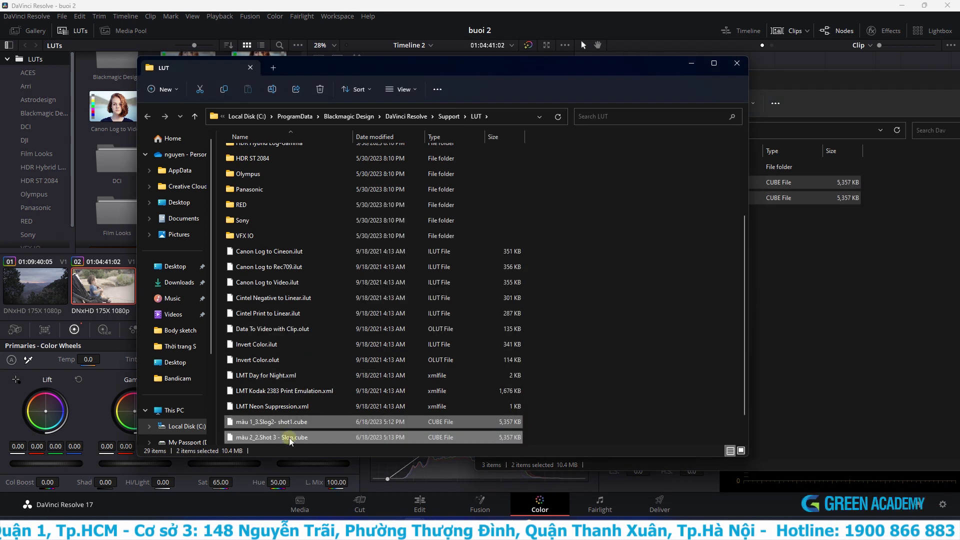
left_click(695, 65)
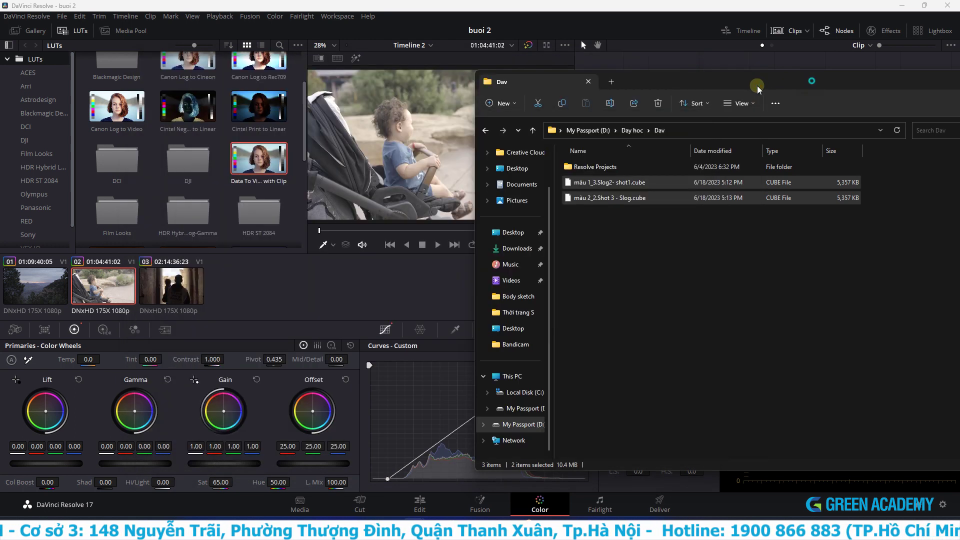
left_click_drag(757, 89, 522, 91)
left_click(795, 80)
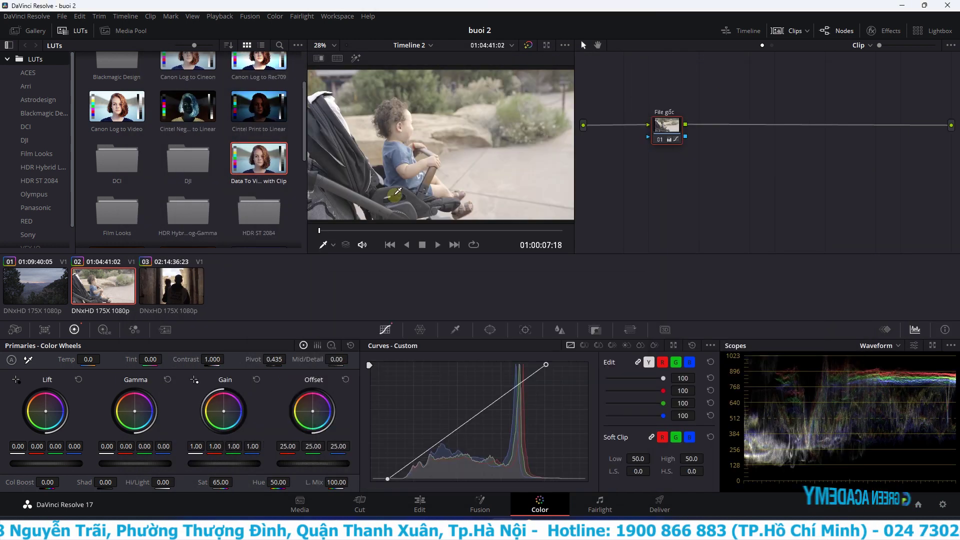
- Refresh the LUT browser and scroll to the bottom to find the màu 1 and màu 2 LUTs
scroll(286, 220, "down", 3)
scroll(286, 220, "down", 2)
left_click(241, 256)
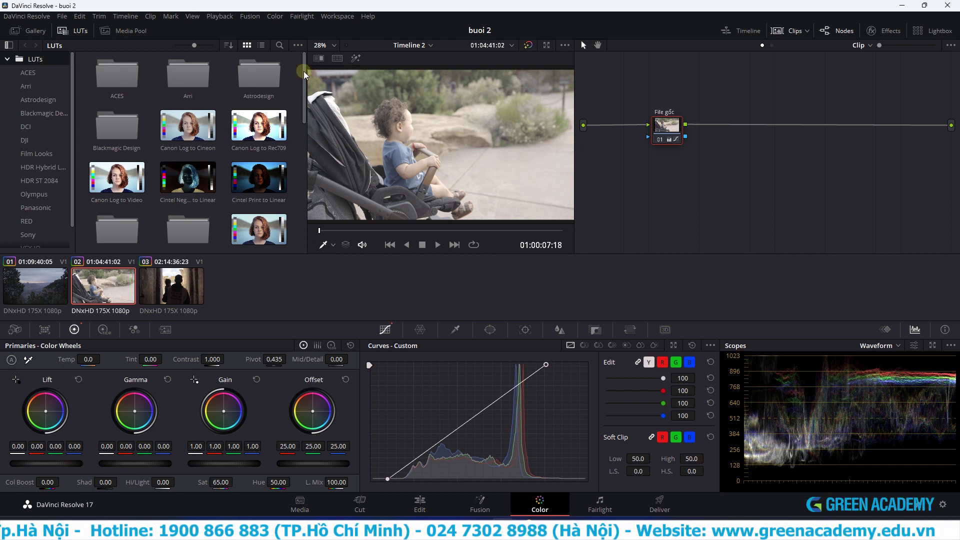
left_click_drag(304, 71, 316, 217)
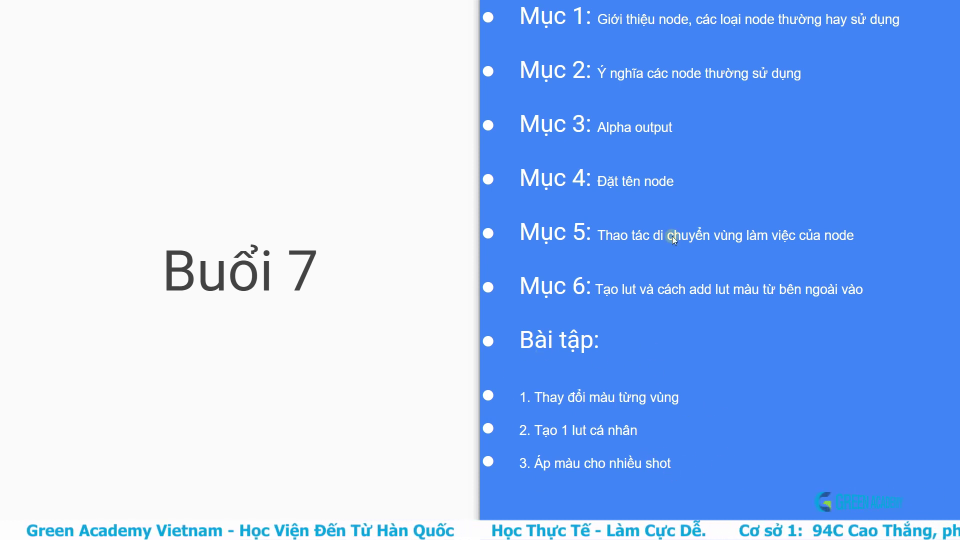
key("alt+Tab")
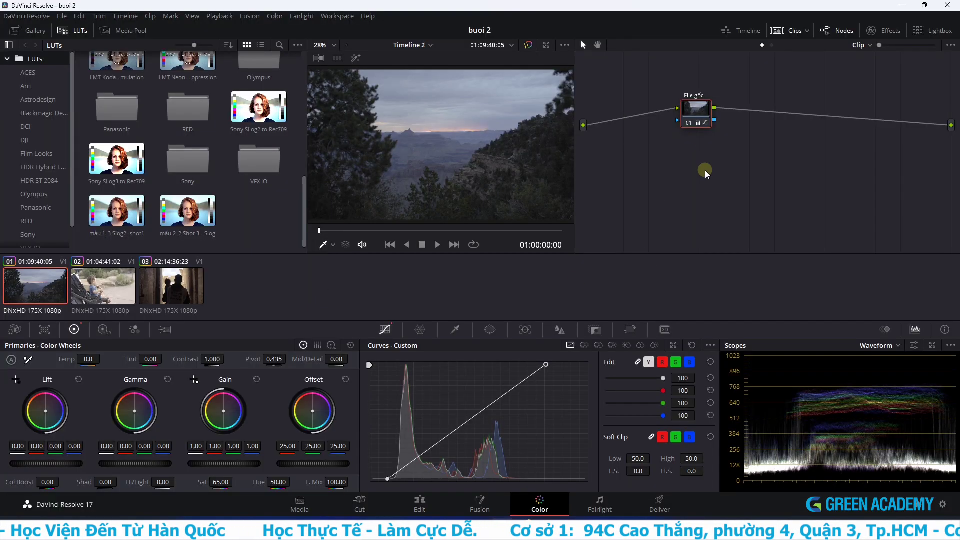
- Reset the File gốc node's grade and add a serial node labelled 'sky' after it
right_click(703, 109)
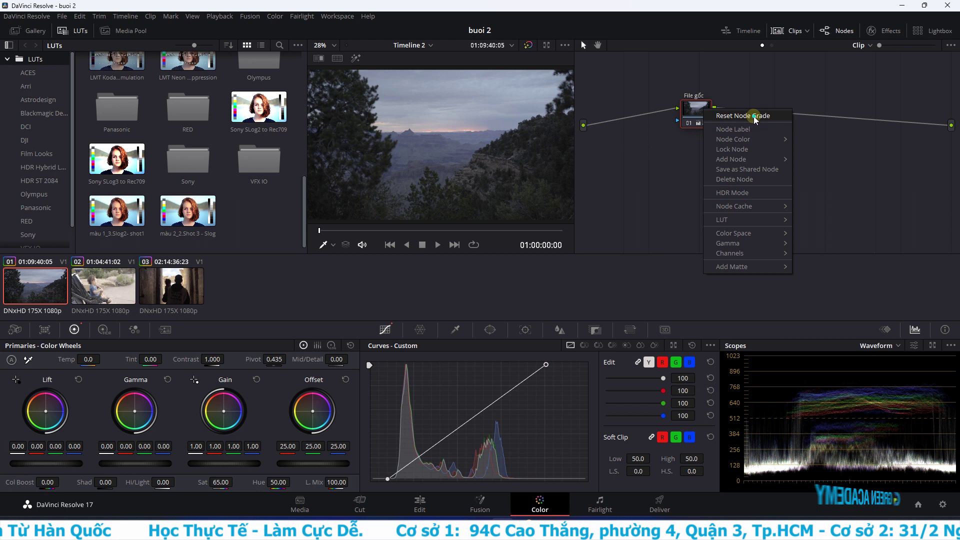
left_click(735, 115)
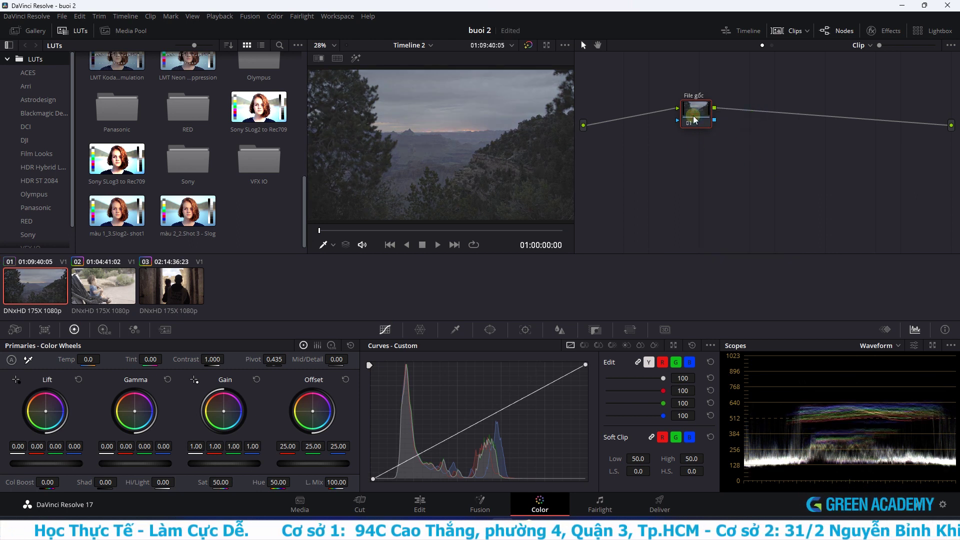
key("alt+s")
left_click_drag(695, 120, 650, 109)
left_click_drag(745, 115, 730, 106)
right_click(728, 104)
left_click(762, 124)
type("sky")
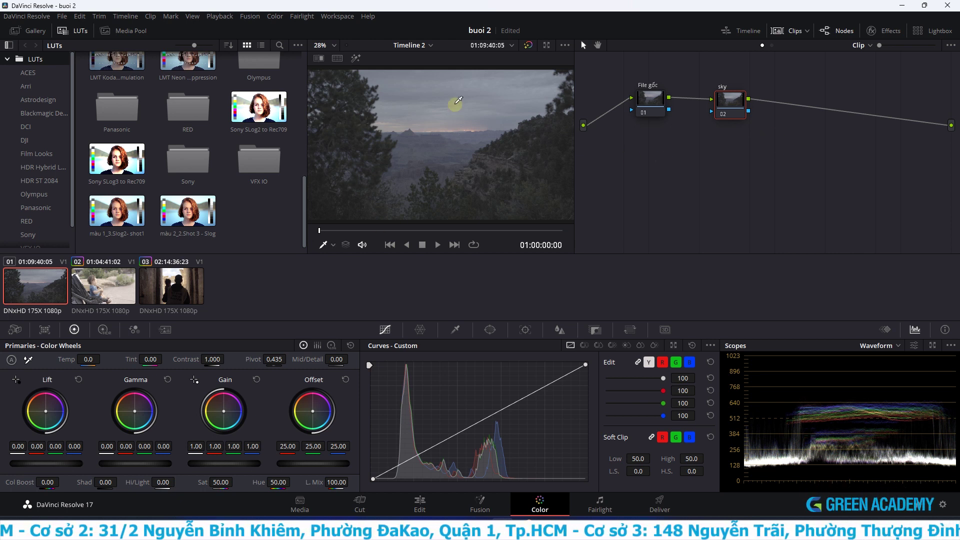
left_click_drag(729, 112, 720, 110)
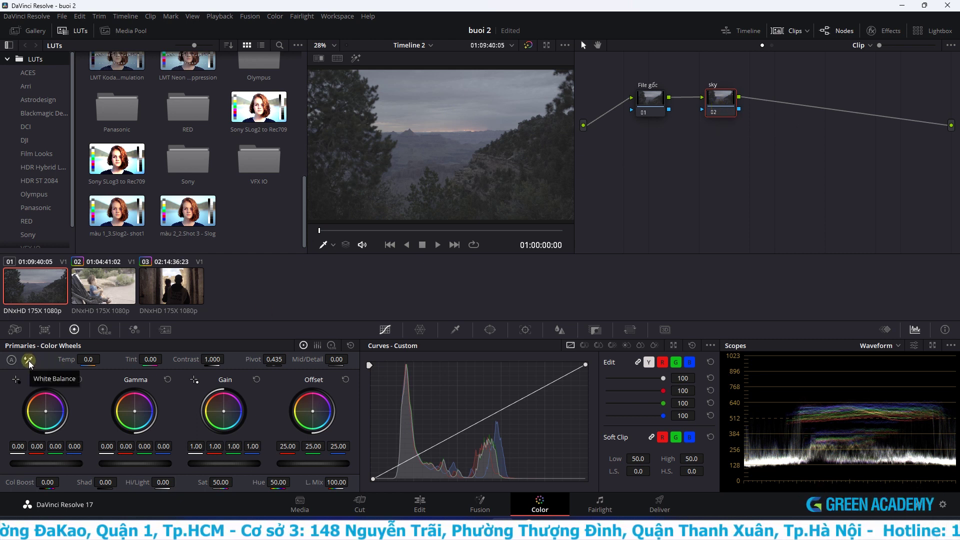
- White-balance the sky node from a neutral area, settling at Temp -399.2 and Tint -44.62
left_click(29, 360)
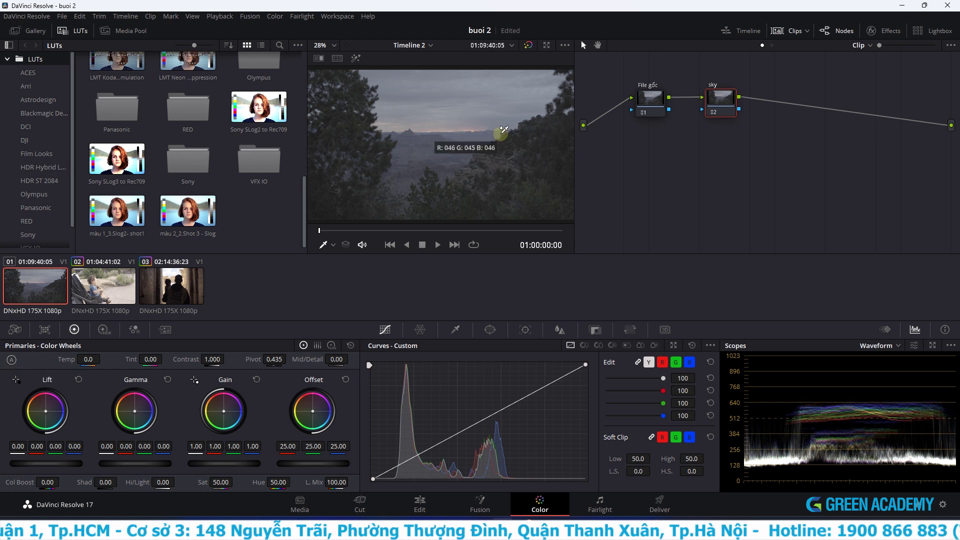
left_click(450, 127)
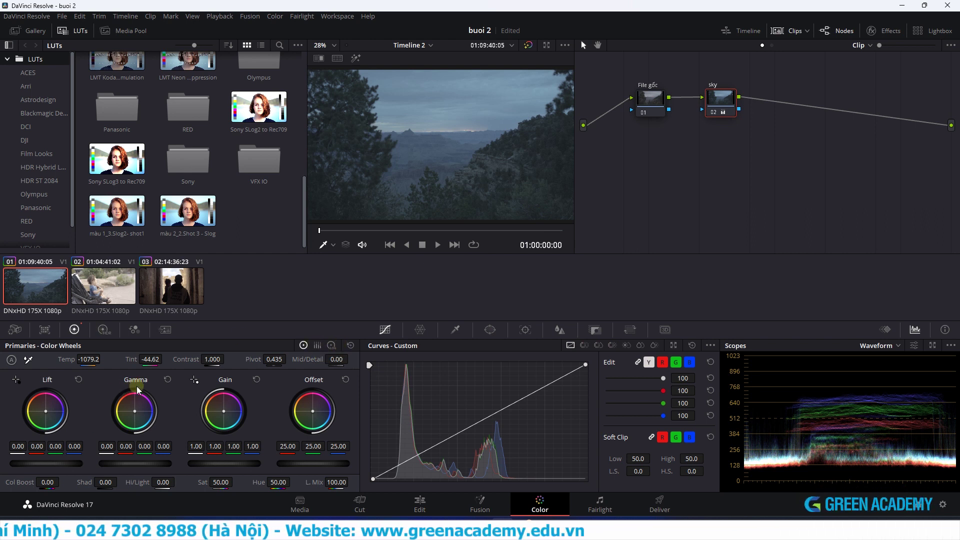
left_click_drag(90, 358, 125, 368)
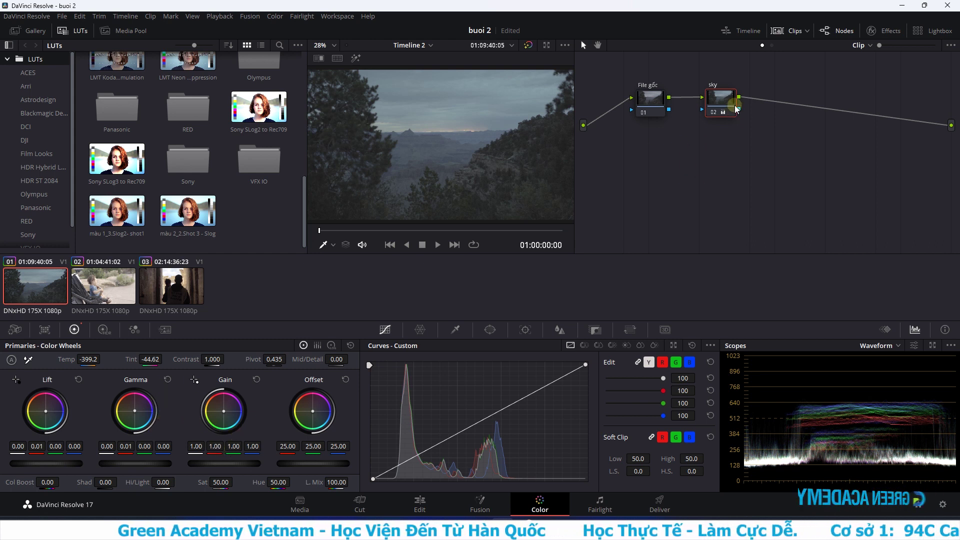
left_click_drag(724, 100, 720, 98)
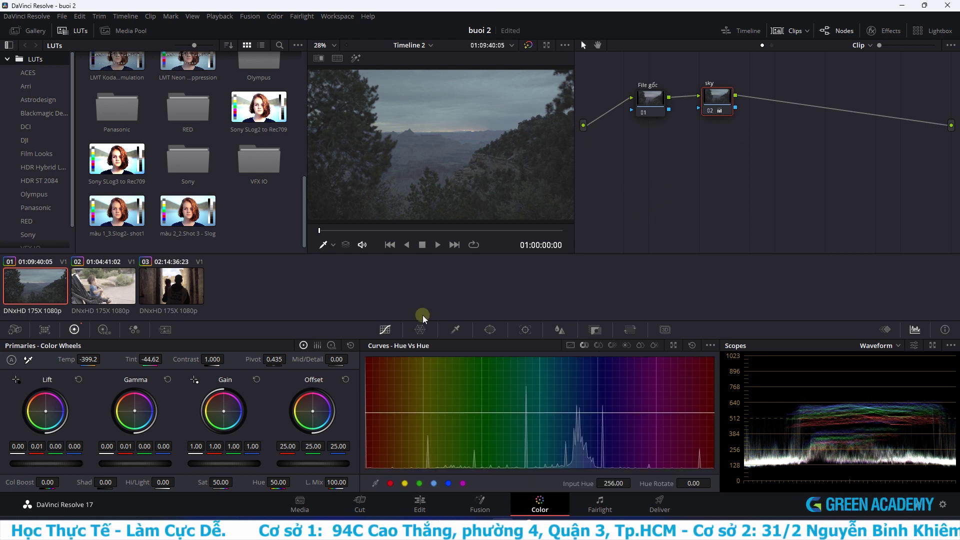
- Eyedrop the sky with the HSL qualifier and highlight the selection in an enlarged viewer
left_click(455, 331)
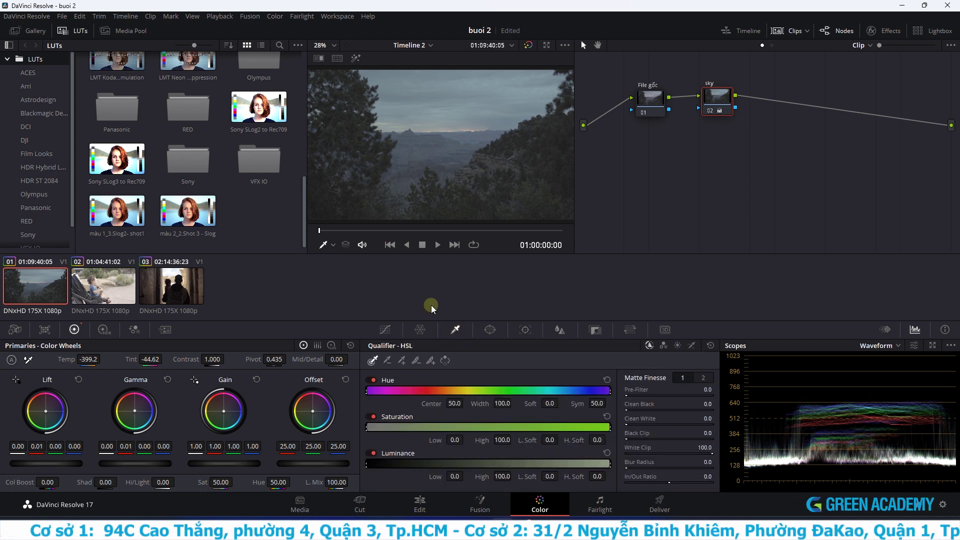
left_click(417, 95)
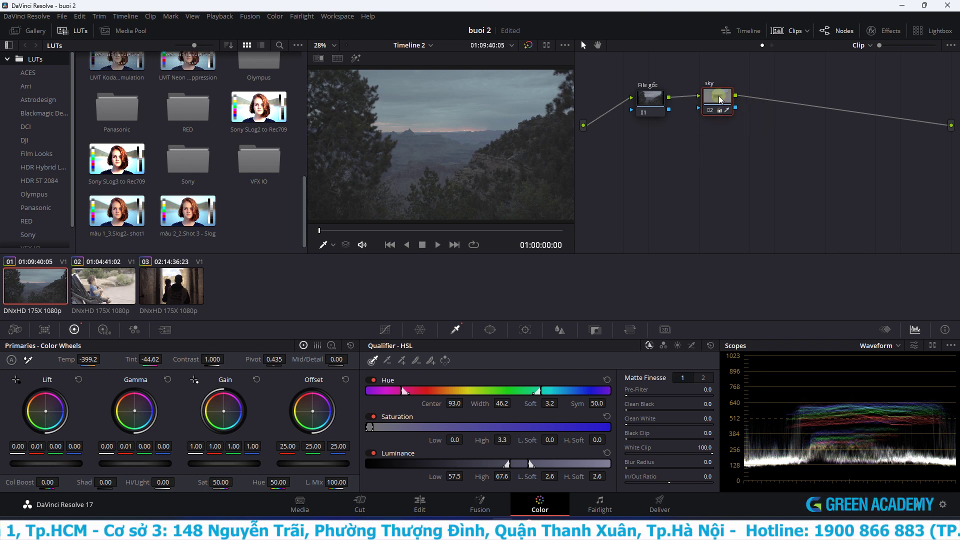
left_click(79, 31)
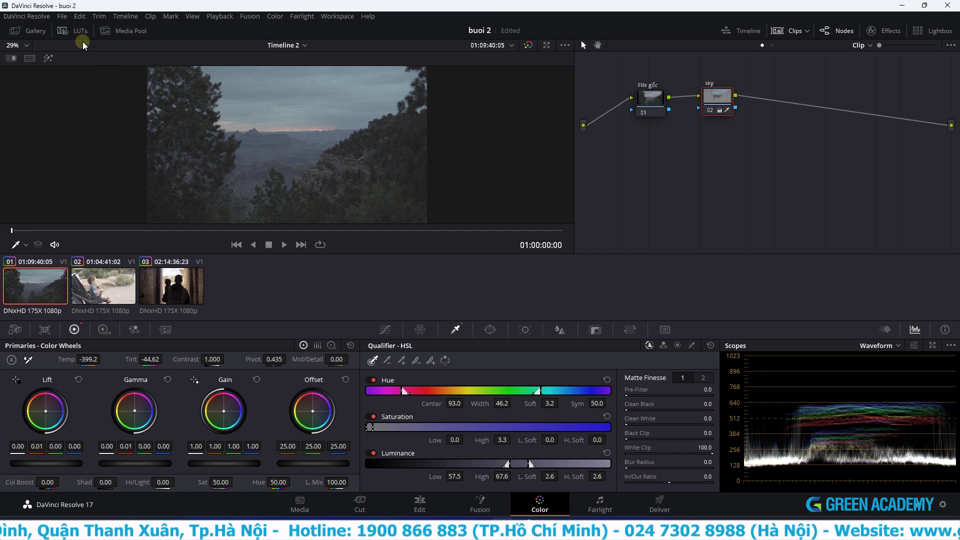
left_click(46, 61)
left_click(272, 171)
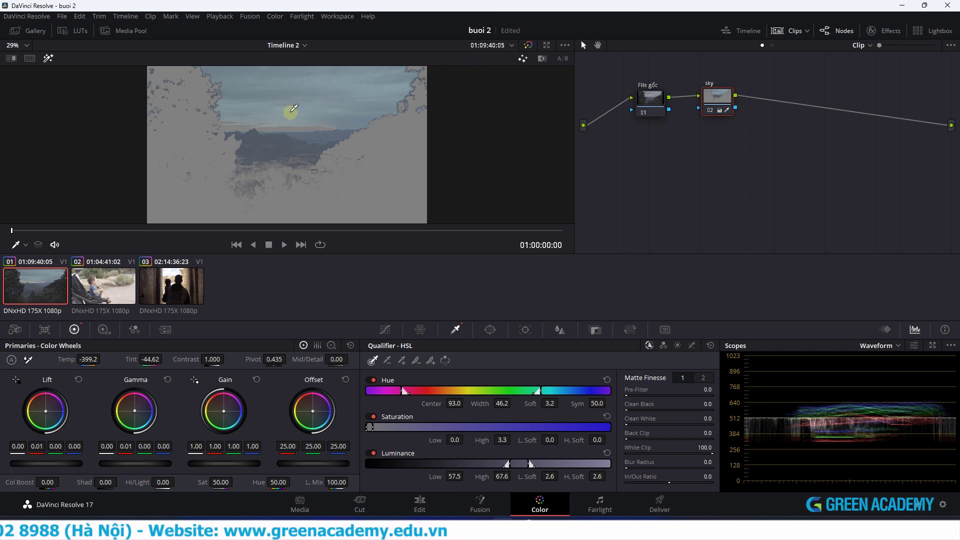
- View the selection as a black-and-white matte and raise Luminance High to 67.7
left_click(543, 63)
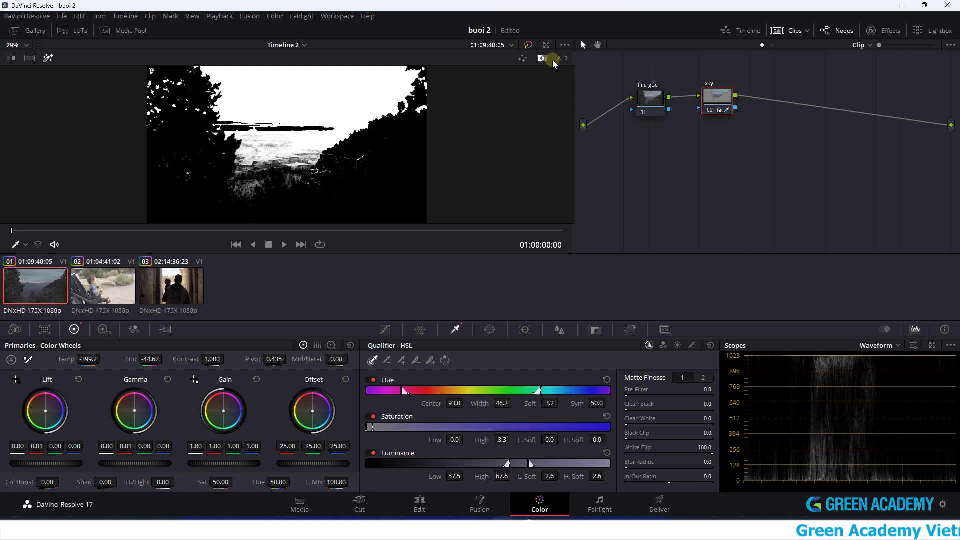
left_click(525, 58)
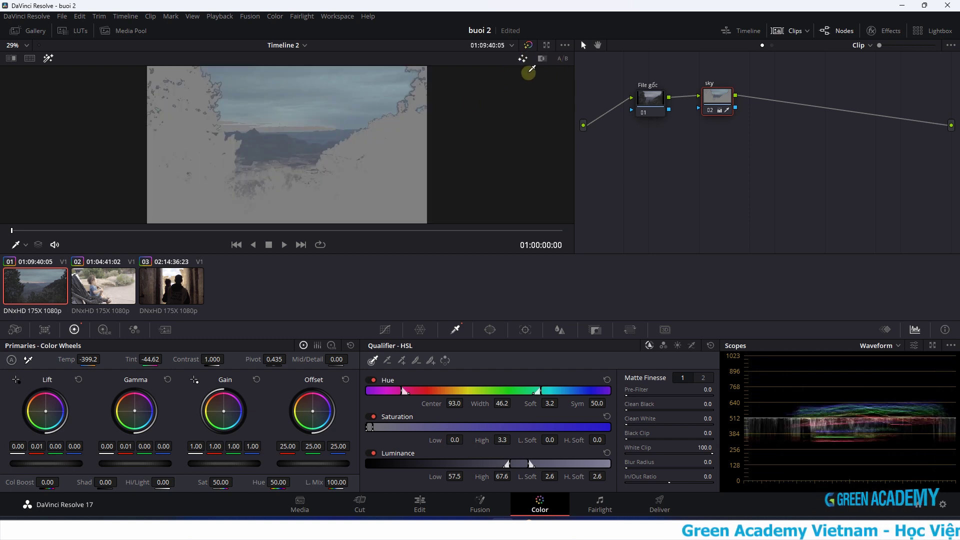
left_click(542, 60)
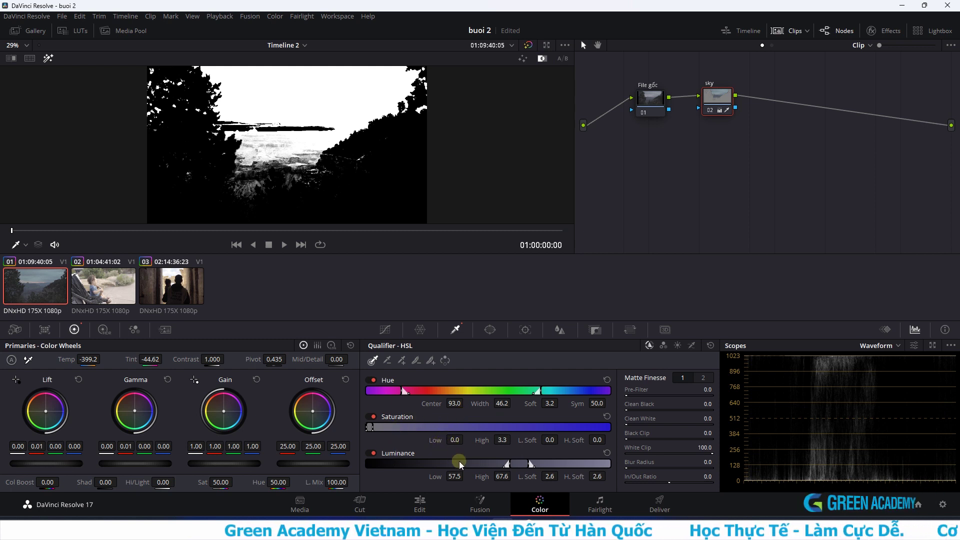
mouse_move(503, 476)
left_mouse_down()
mouse_move(513, 475)
mouse_move(498, 478)
left_mouse_up()
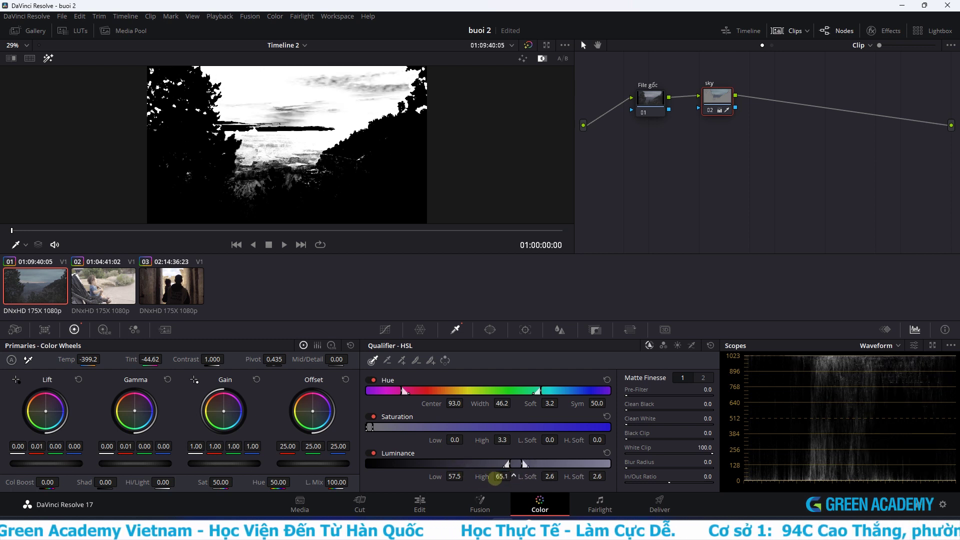
mouse_move(498, 478)
left_mouse_down()
mouse_move(506, 476)
mouse_move(466, 476)
mouse_move(472, 484)
left_mouse_up()
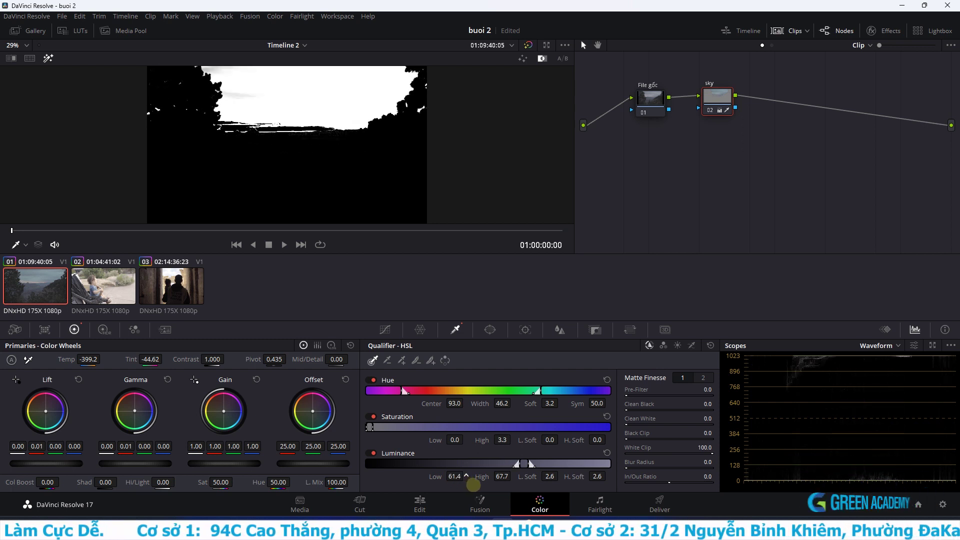
- Compare highlight views and soften the sky matte with Blur Radius 22.6, Luminance Low at 61.0
left_click(542, 59)
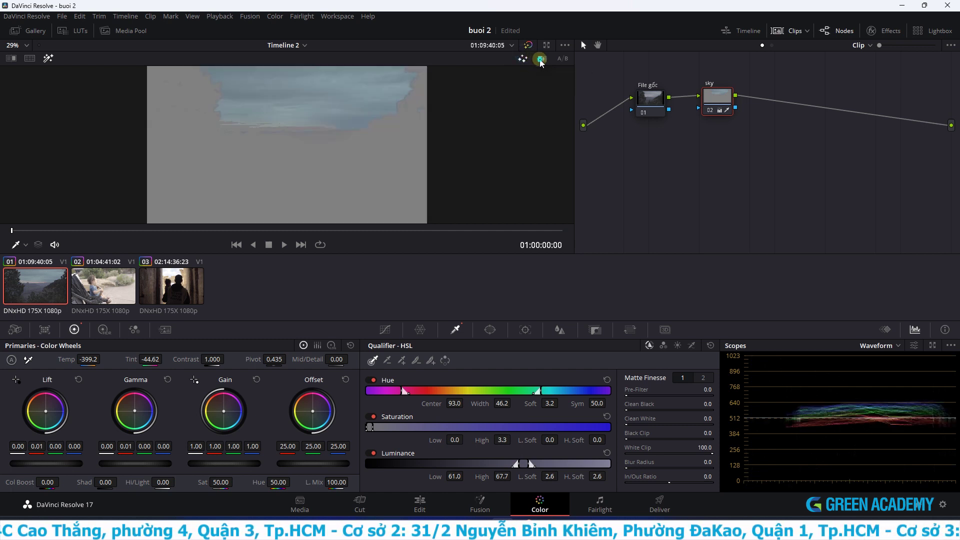
left_click(518, 60)
left_click(523, 60)
left_click(543, 59)
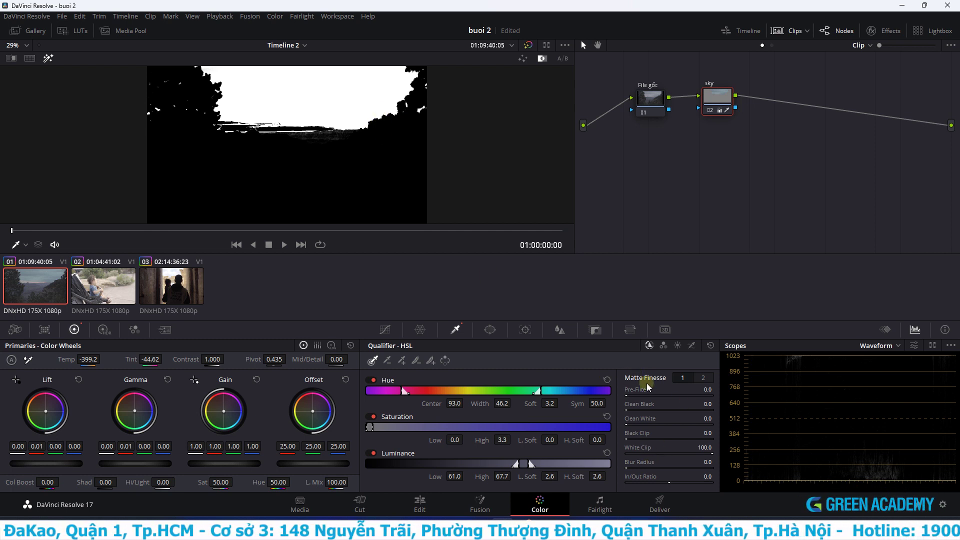
mouse_move(628, 470)
left_mouse_down()
mouse_move(708, 475)
mouse_move(717, 489)
mouse_move(955, 511)
mouse_move(940, 510)
left_mouse_up()
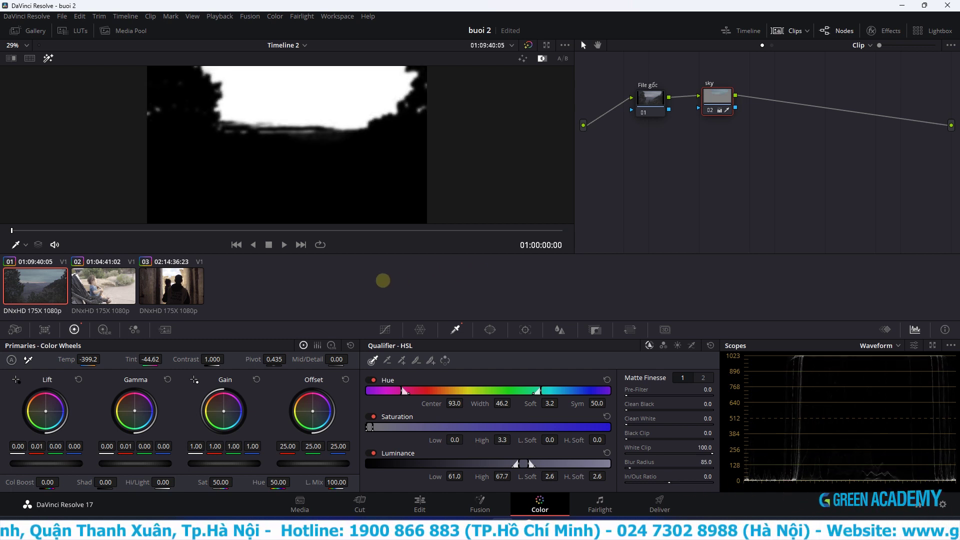
mouse_move(660, 470)
left_mouse_down()
mouse_move(650, 478)
mouse_move(487, 468)
left_mouse_up()
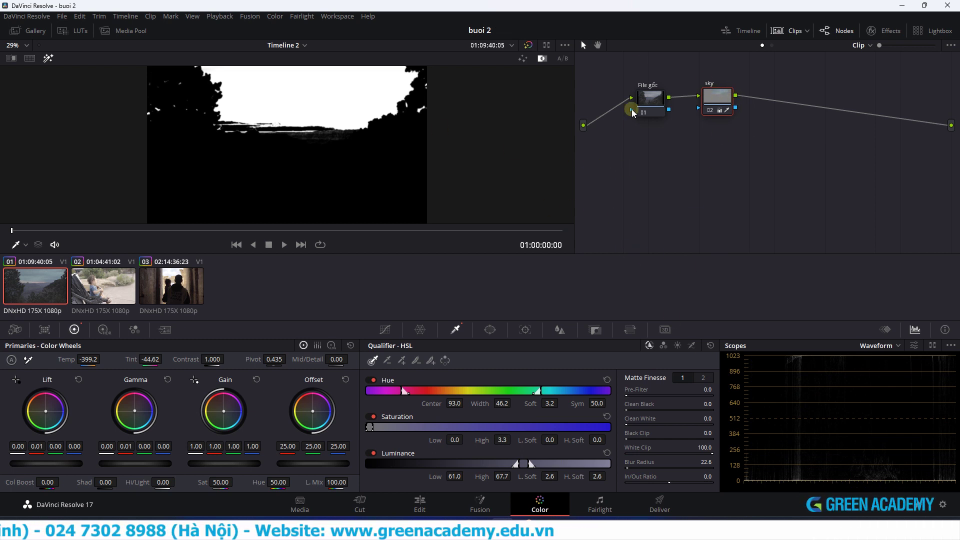
left_click(523, 59)
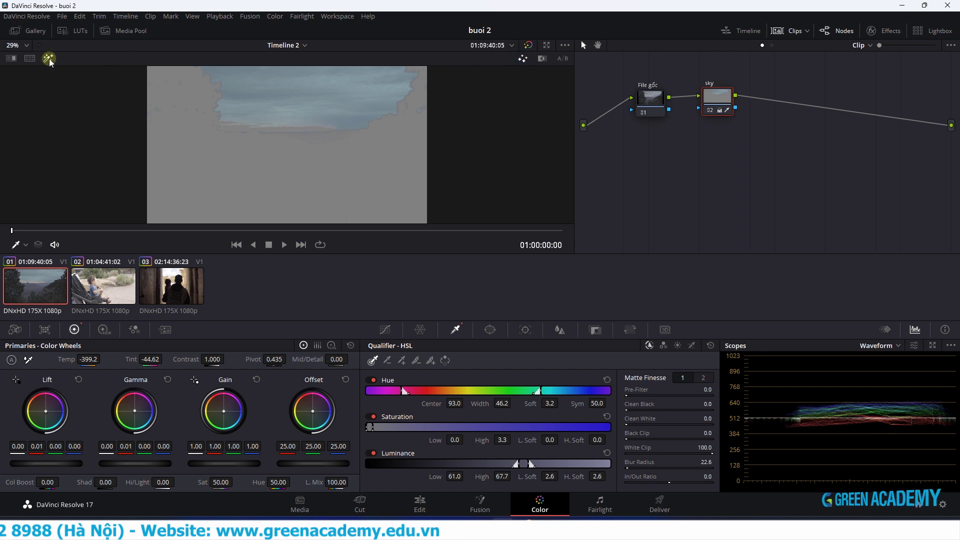
- Raise the sky node's Gain blue to 1.19 and contrast to 1.104, then toggle the node to compare
left_click(49, 59)
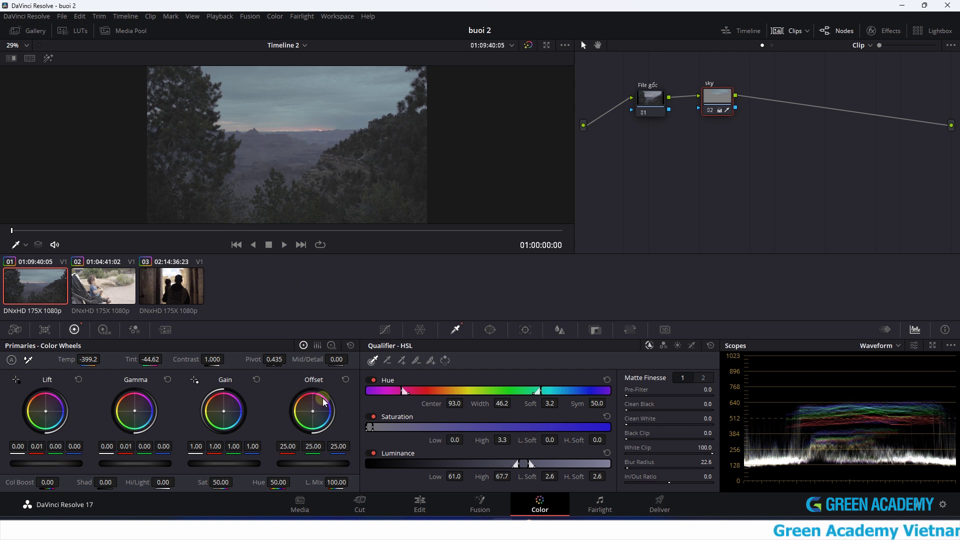
left_click_drag(253, 449, 296, 453)
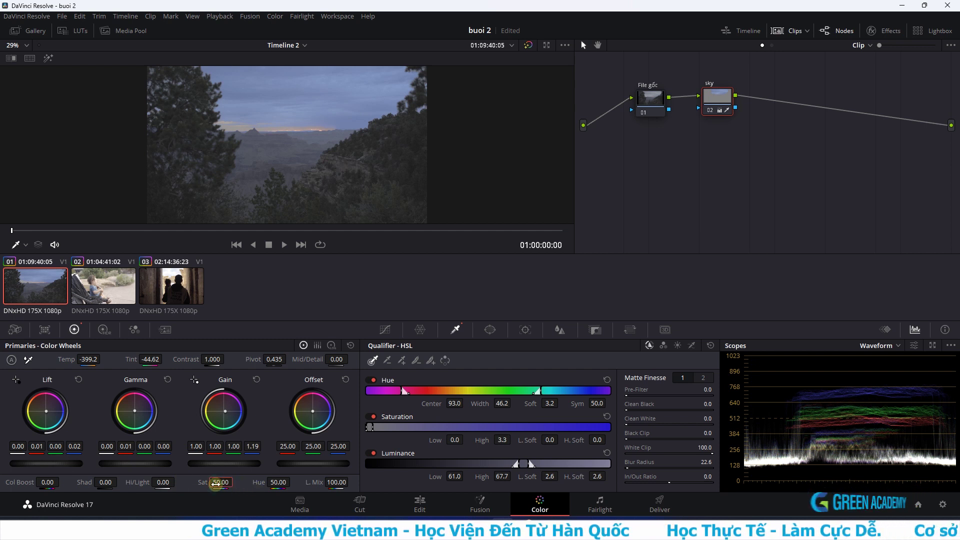
type("65")
scroll(216, 483, "up", 3)
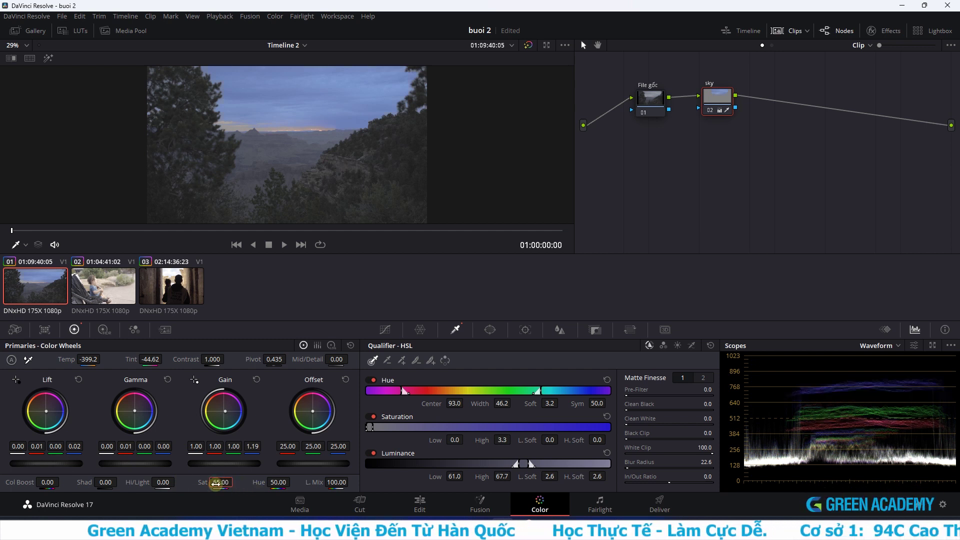
left_click_drag(215, 358, 236, 357)
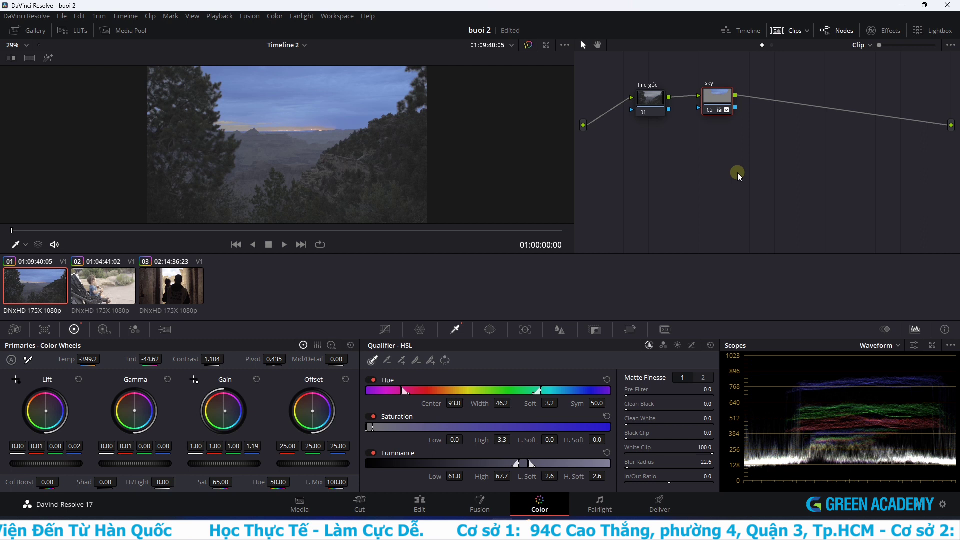
key("ctrl+d")
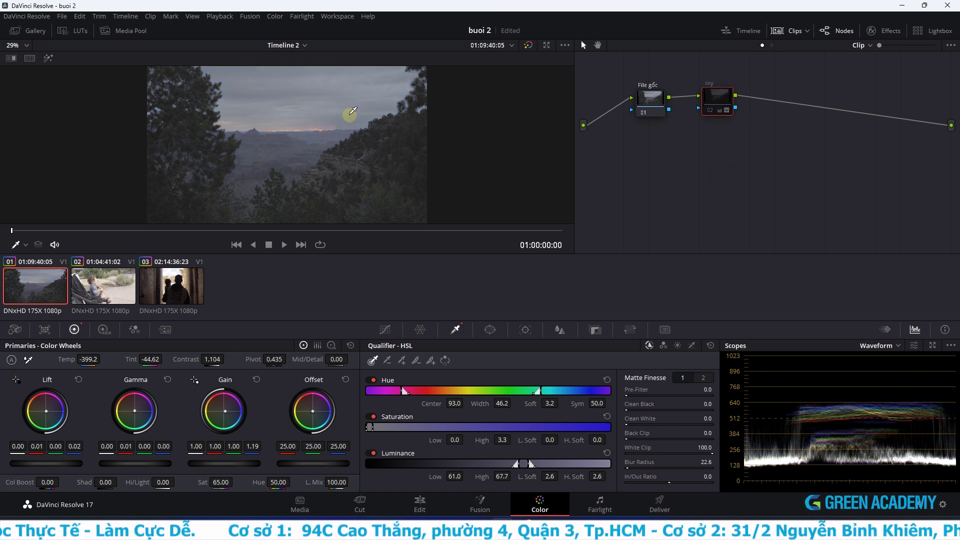
key("ctrl+d")
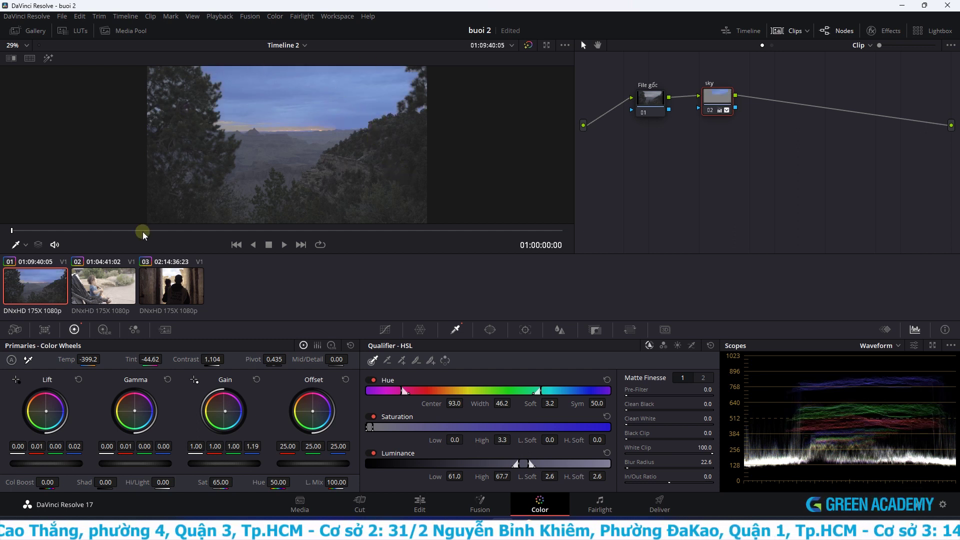
- On the child clip, add a serial node labelled 'màu áo' after File gốc and sample the shirt colour
left_click(104, 277)
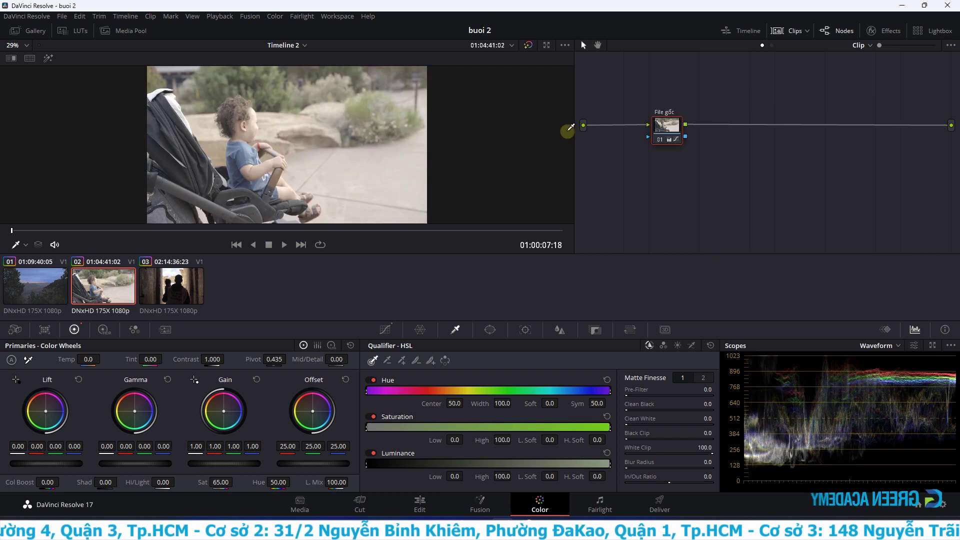
left_click_drag(668, 124, 656, 101)
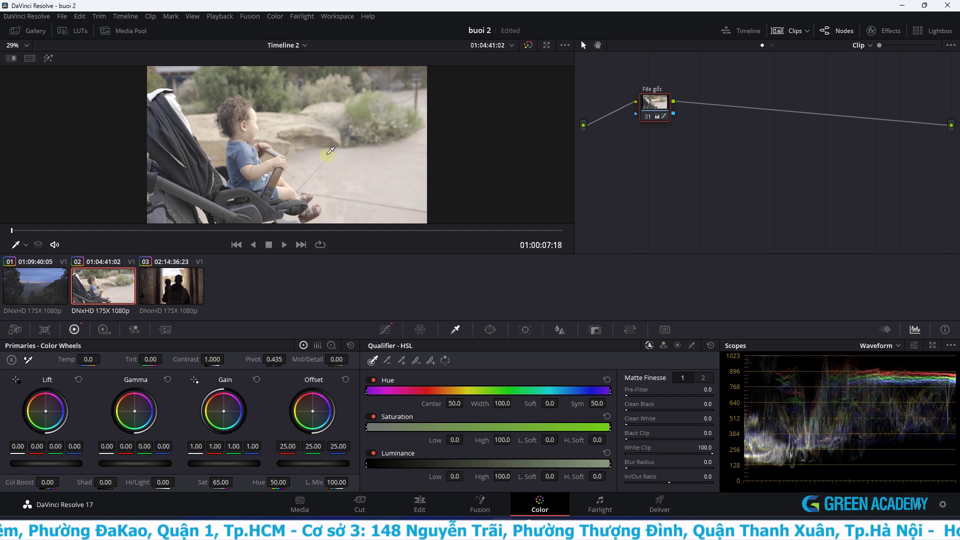
key("alt+s")
right_click(709, 100)
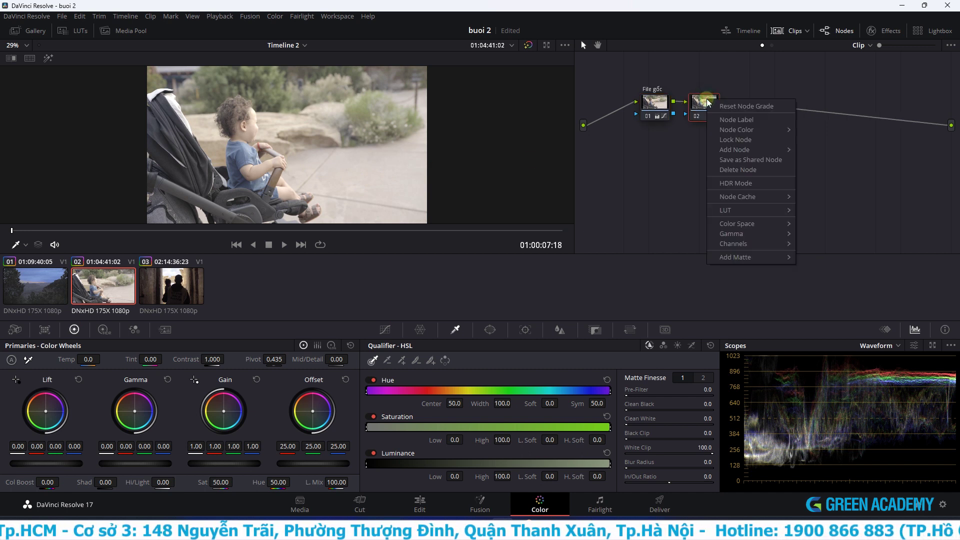
left_click(740, 120)
type("màu áo")
key("Return")
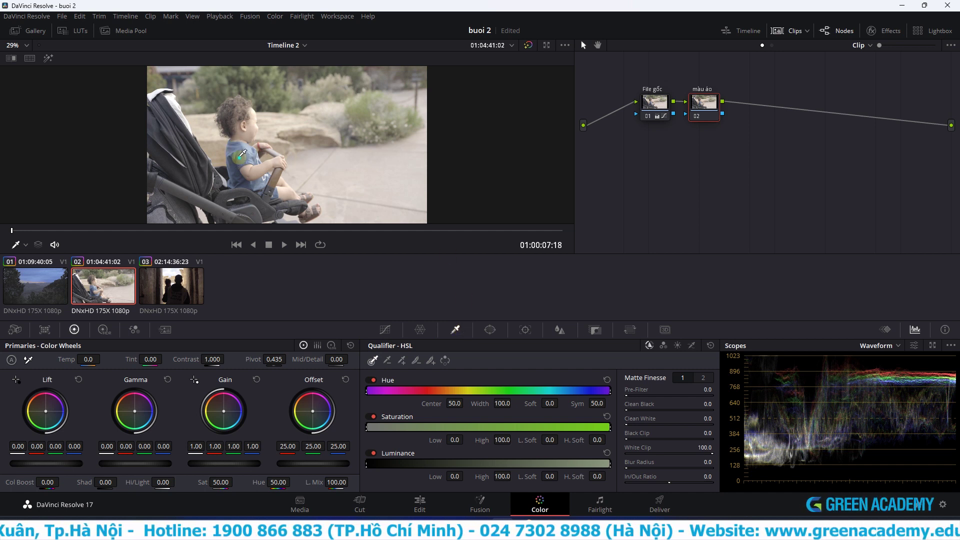
left_click(242, 153)
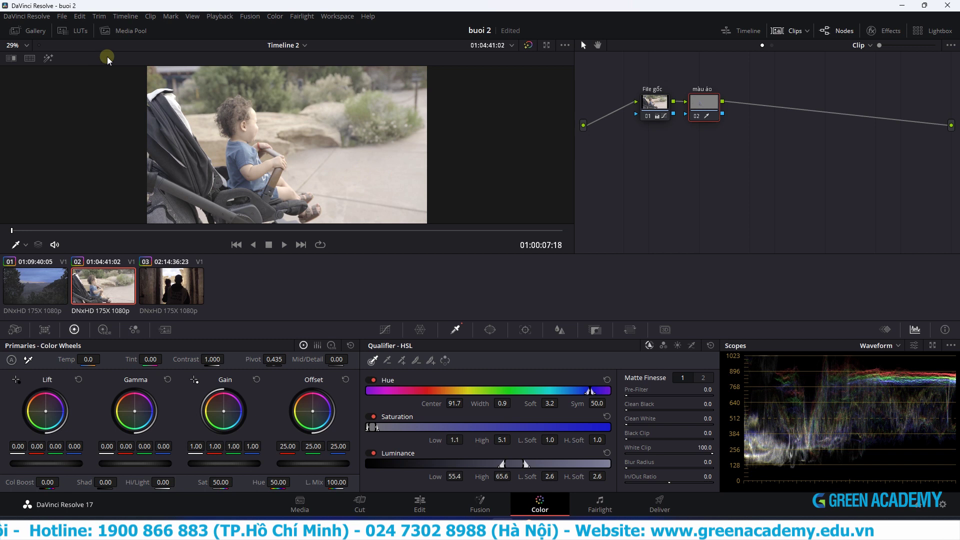
- Show the shirt selection as a black-and-white highlight matte, zoomed in on the shirt
left_click(47, 58)
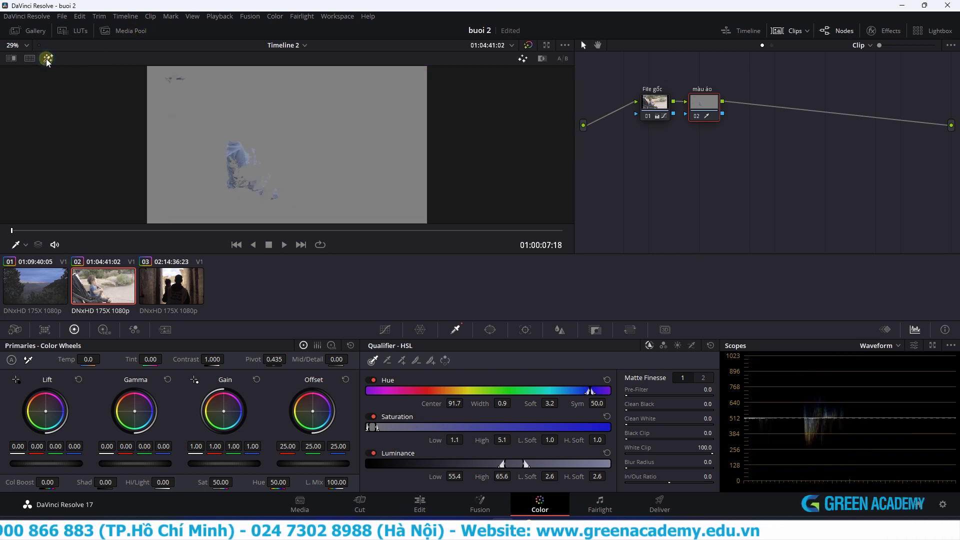
left_click(542, 61)
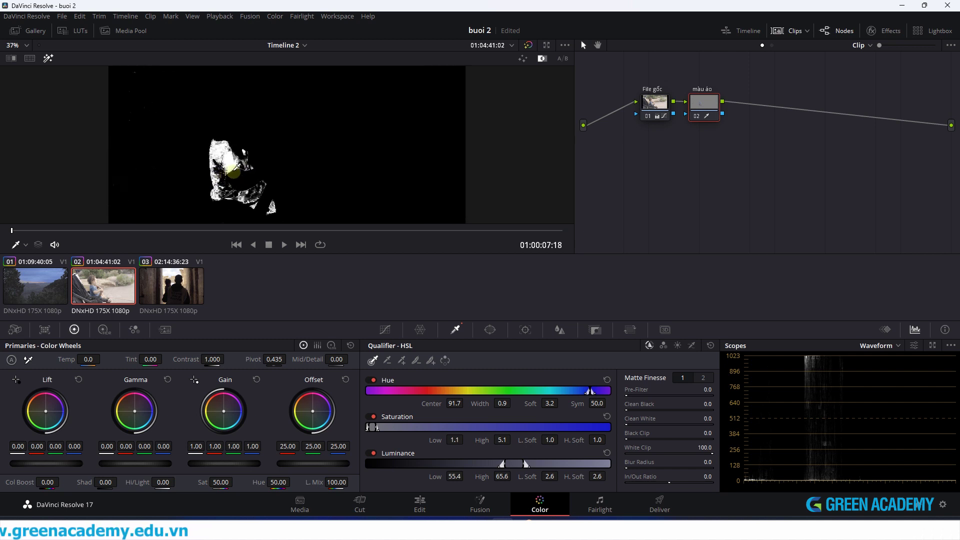
scroll(247, 169, "up", 2)
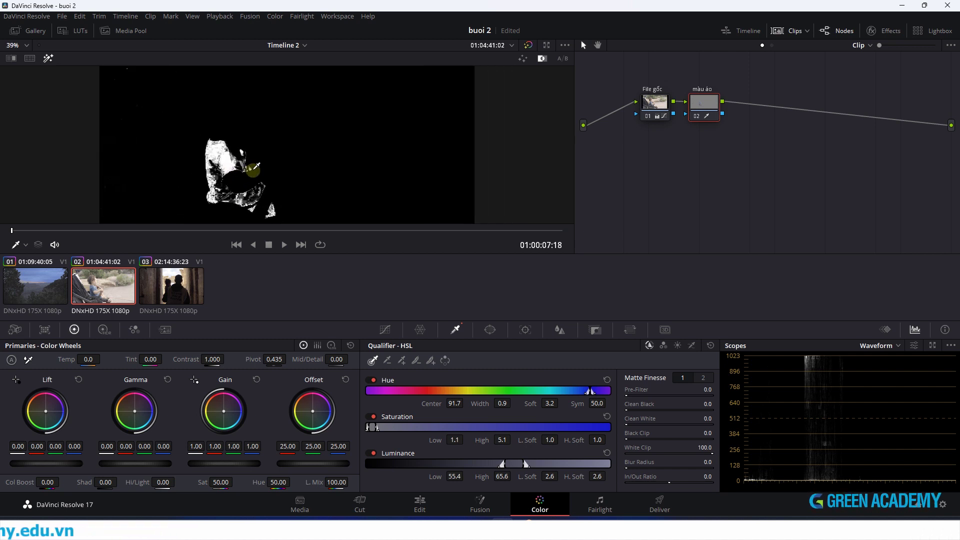
mouse_move(268, 161)
left_mouse_down()
mouse_move(340, 115)
mouse_move(306, 142)
left_mouse_up()
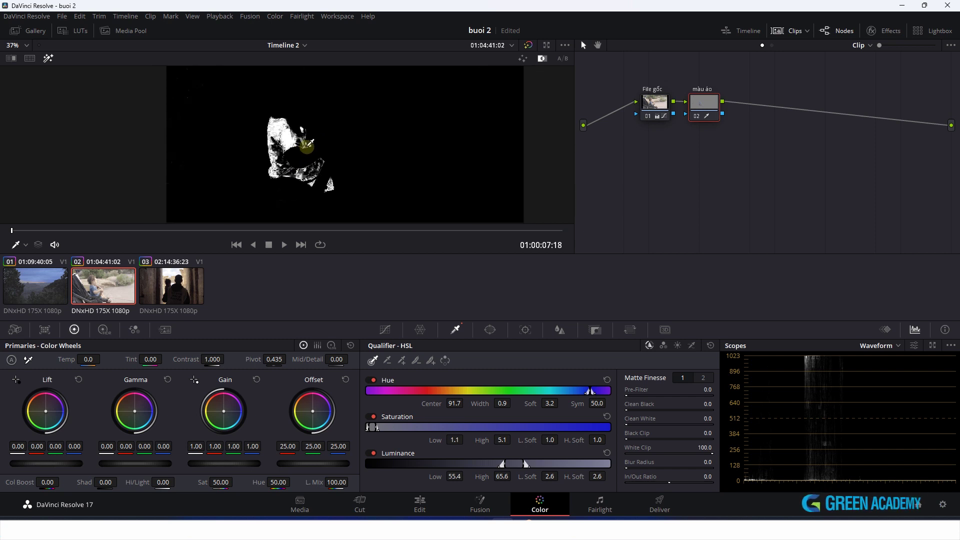
scroll(300, 150, "down", 3)
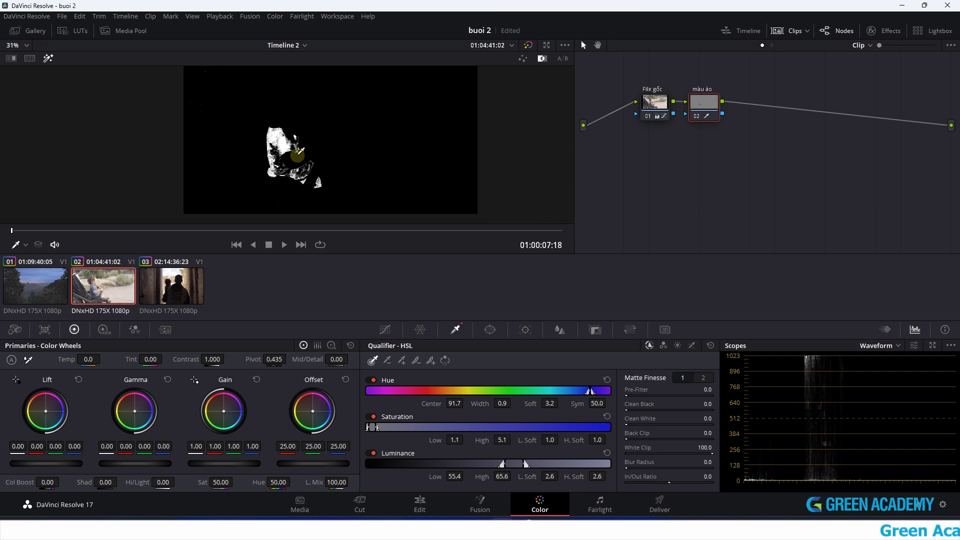
scroll(300, 150, "up", 1)
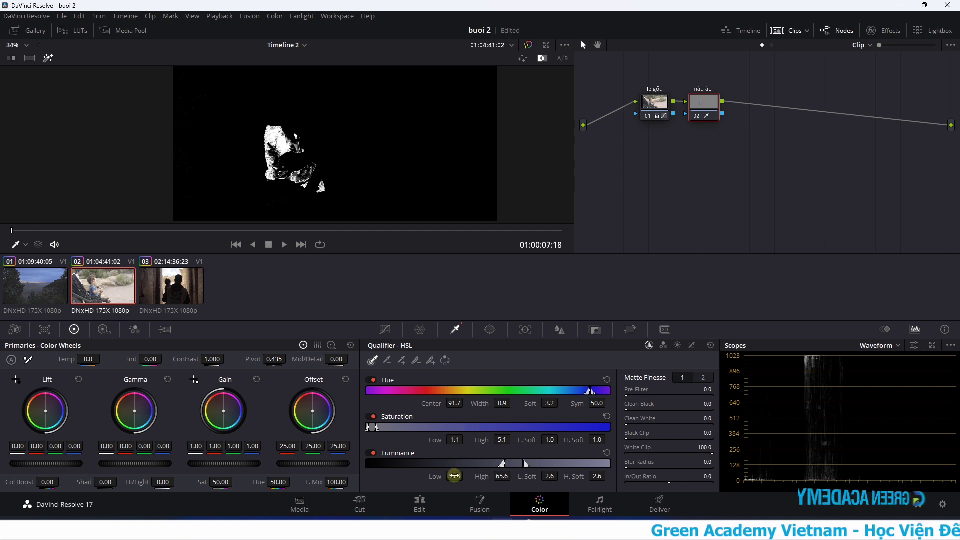
- Tighten the qualifier to Luminance 51.7–81.6 and Saturation 1.4–9.6 around the shirt
left_click_drag(456, 476, 465, 475)
left_click_drag(446, 471, 439, 475)
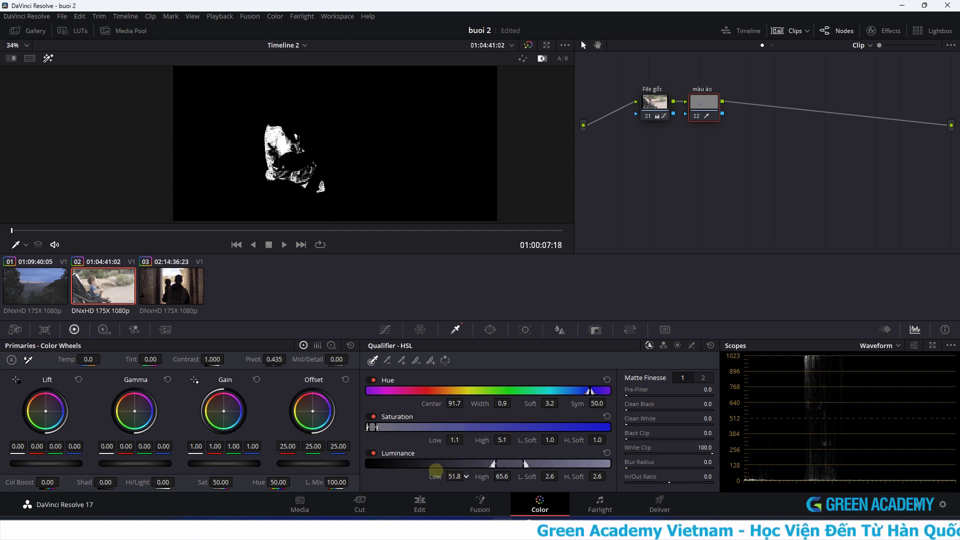
left_click_drag(500, 476, 511, 478)
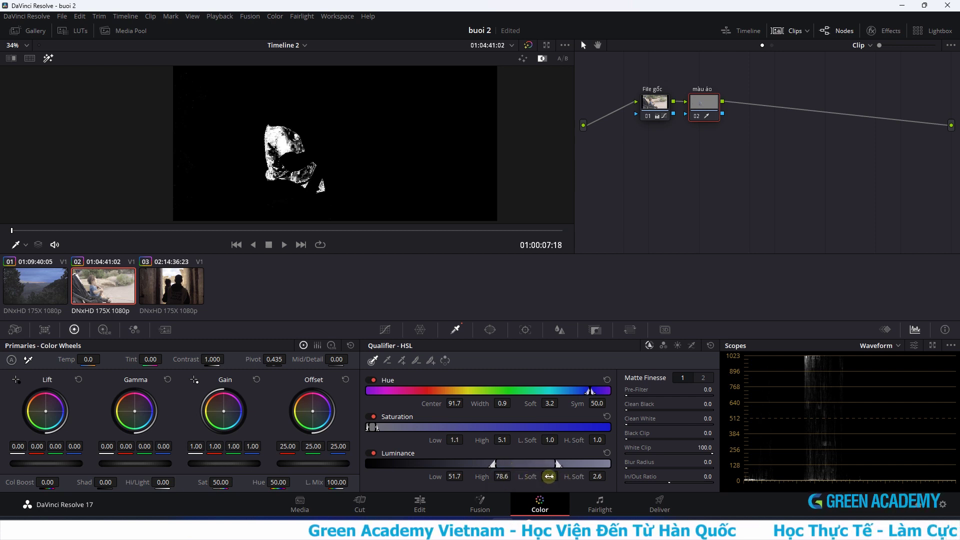
mouse_move(455, 440)
left_mouse_down()
mouse_move(467, 440)
mouse_move(457, 440)
left_mouse_up()
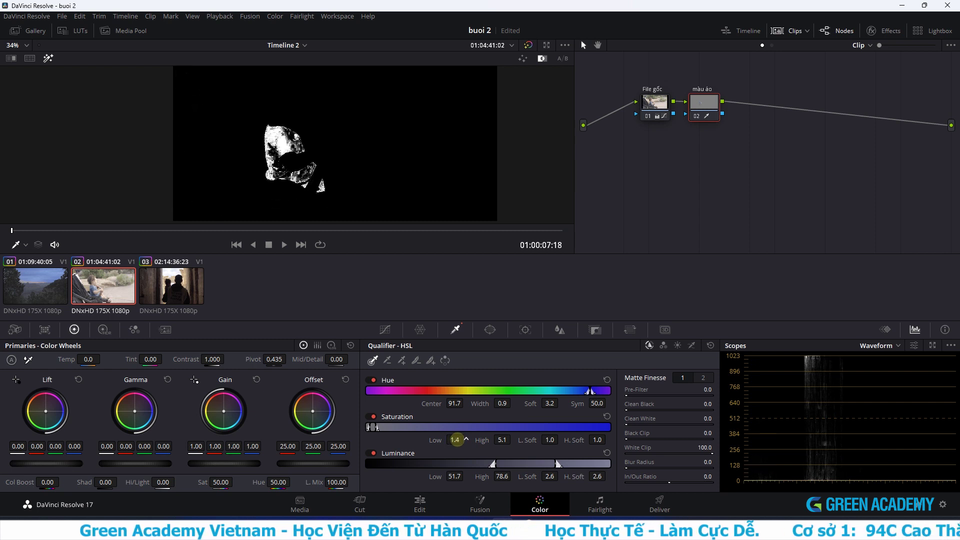
mouse_move(502, 478)
left_mouse_down()
mouse_move(575, 472)
mouse_move(545, 472)
left_mouse_up()
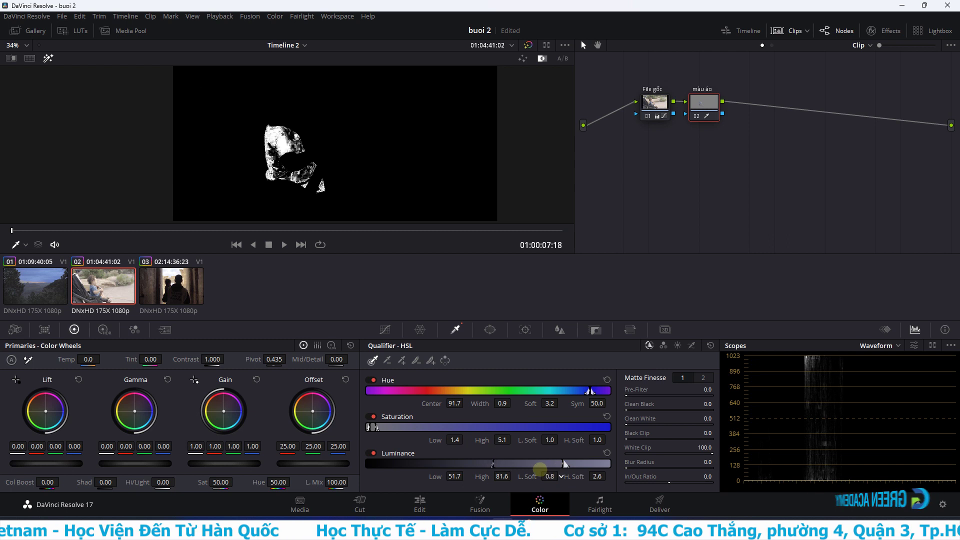
left_click_drag(549, 440, 525, 440)
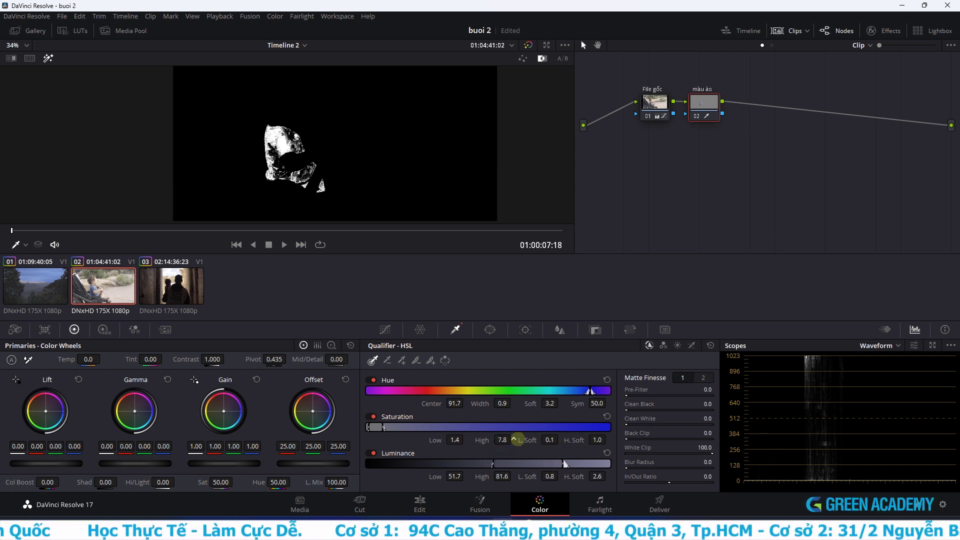
scroll(342, 112, "down", 2)
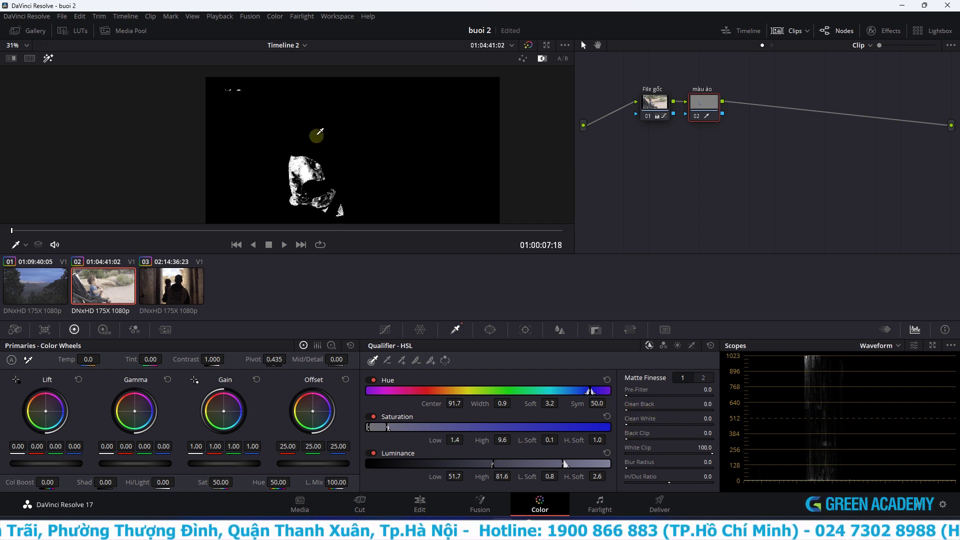
- Raise Clean White and set Black Clip to 11.2 in Matte Finesse for a more solid matte
left_click_drag(625, 420, 634, 420)
left_click_drag(695, 430, 701, 438)
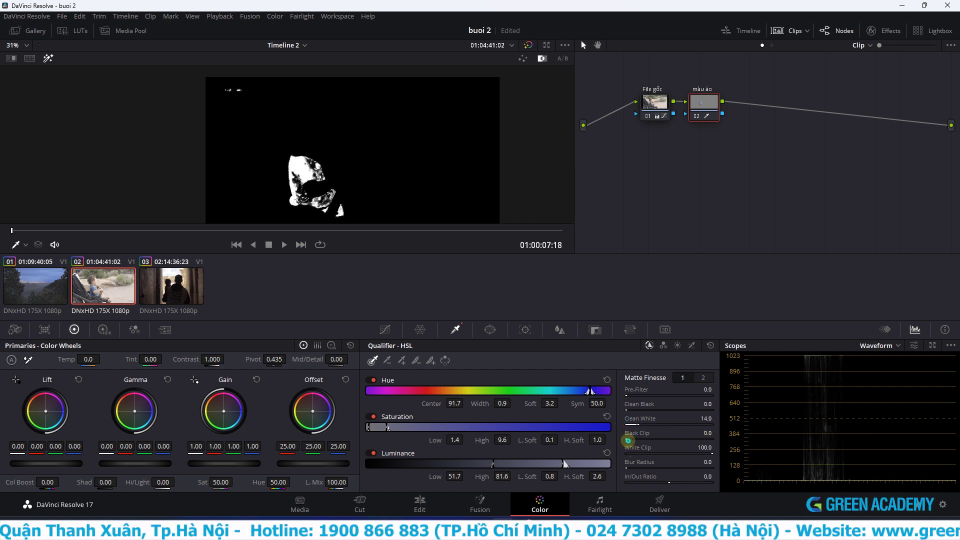
left_click_drag(628, 440, 799, 452)
left_click_drag(722, 449, 683, 447)
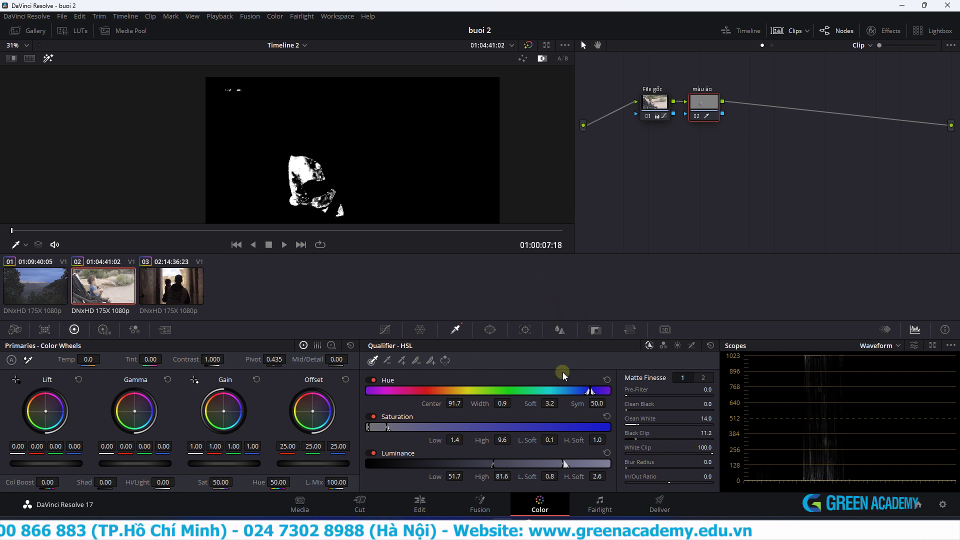
scroll(295, 192, "up", 3)
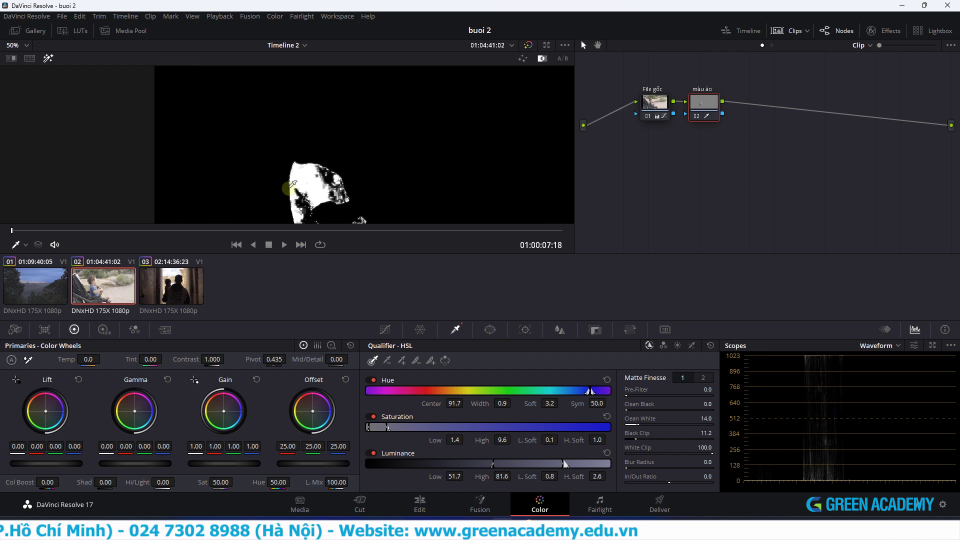
scroll(358, 173, "down", 3)
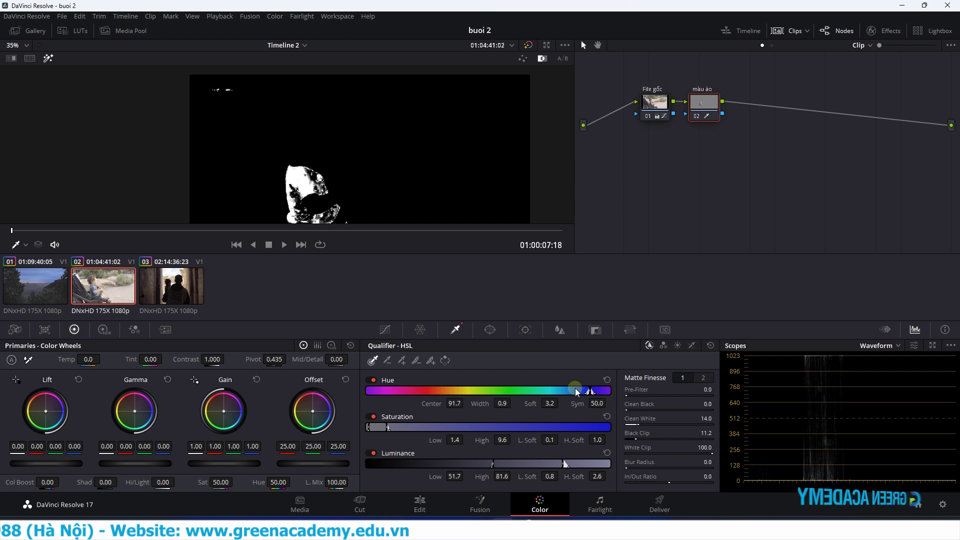
- Widen the hue range and raise Clean Black to 46.2 to clear the stray white specks
left_click_drag(503, 403, 534, 391)
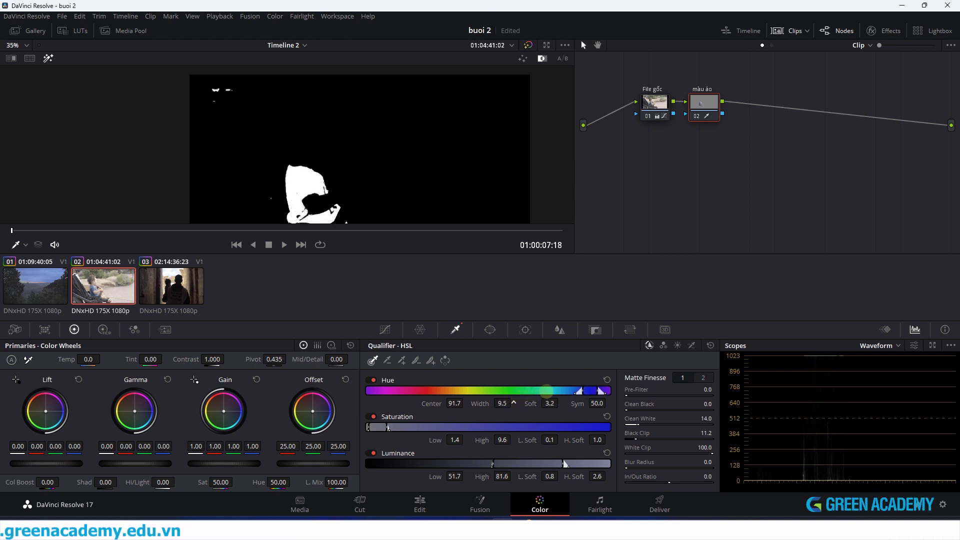
scroll(339, 133, "down", 2)
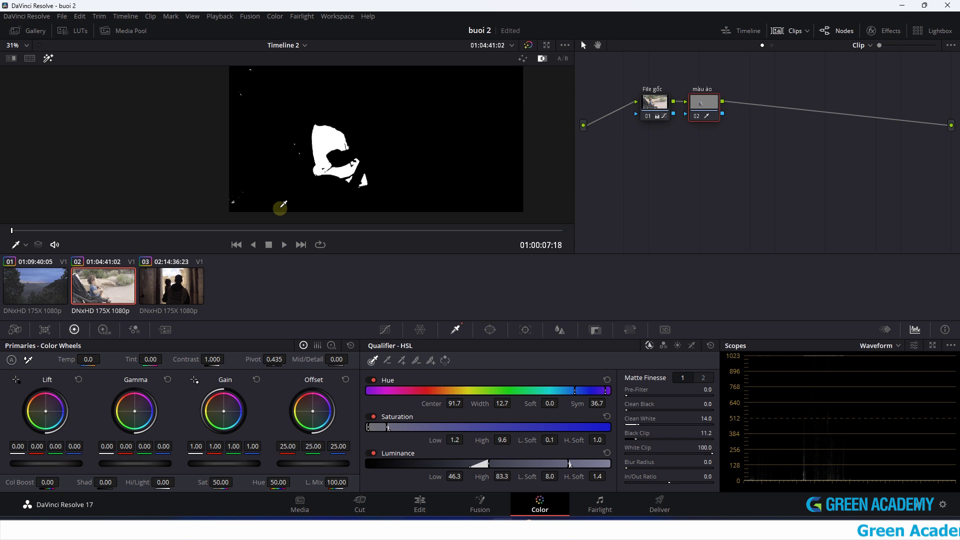
mouse_move(319, 120)
left_mouse_down()
mouse_move(286, 156)
mouse_move(317, 146)
left_mouse_up()
left_click_drag(377, 148, 420, 161)
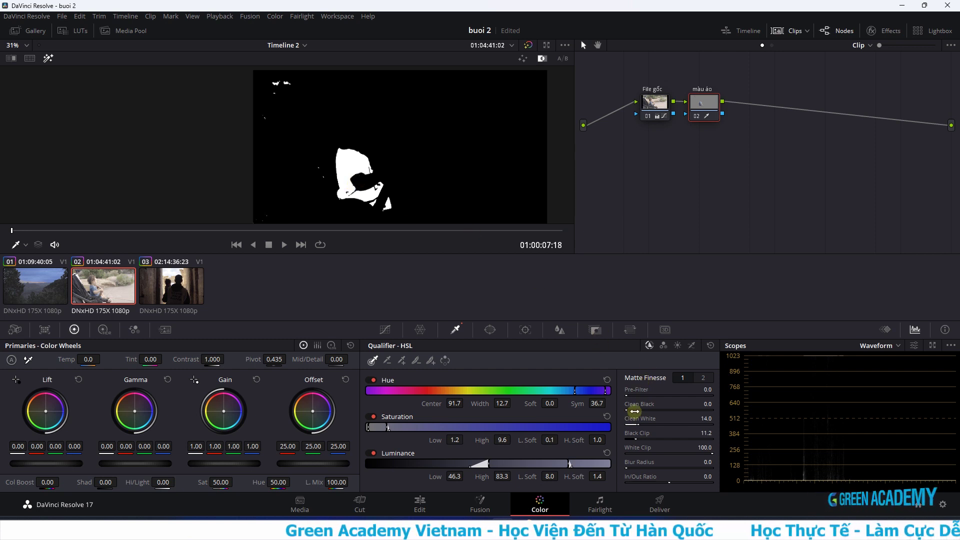
left_click_drag(634, 409, 794, 402)
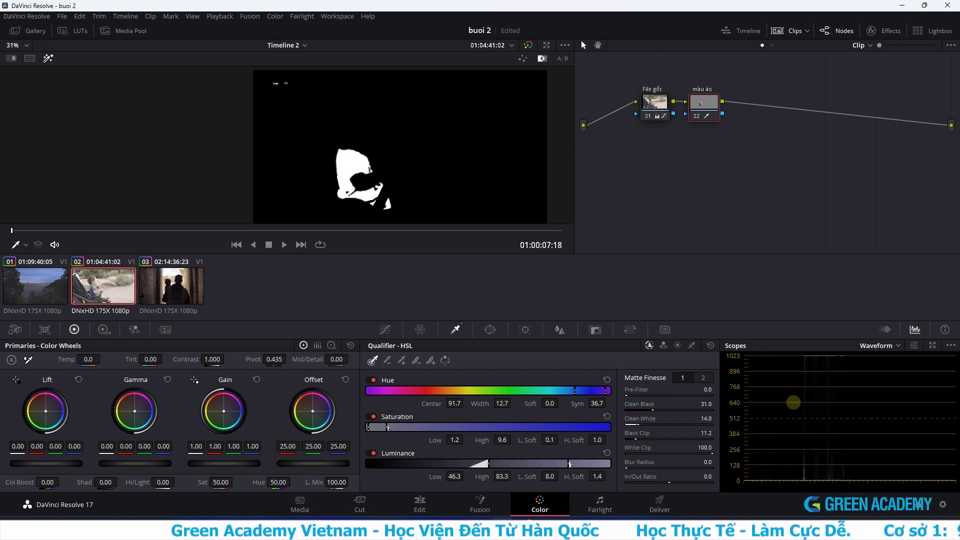
left_click_drag(654, 411, 752, 411)
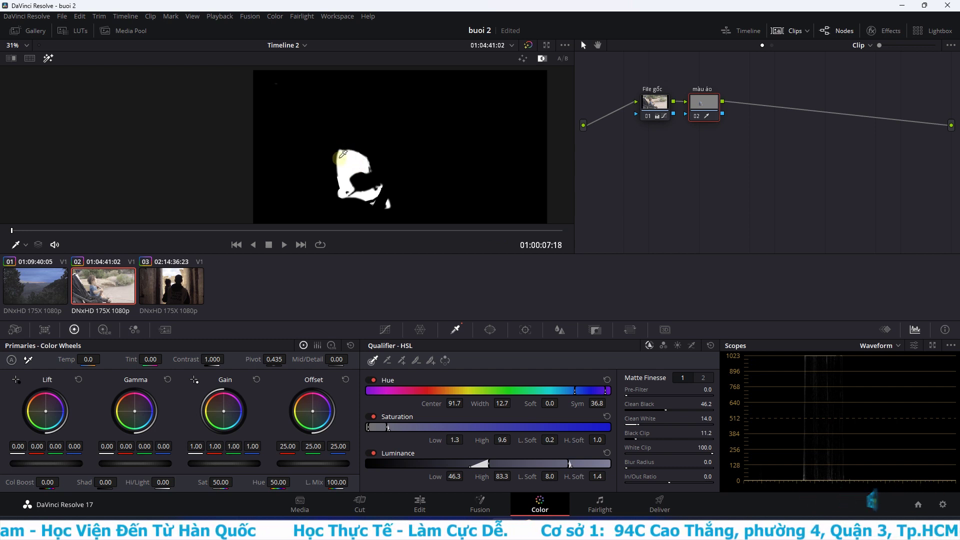
- Set shirt saturation to 100 and Gamma green to -0.20 to turn it purple, then toggle the node to compare
left_click(523, 58)
left_click(47, 59)
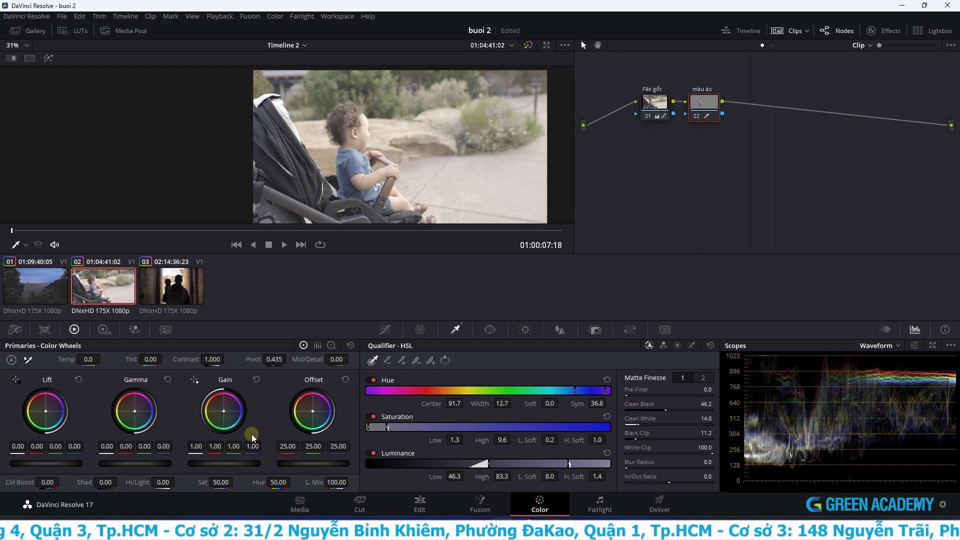
scroll(220, 483, "up", 5)
left_click_drag(220, 483, 348, 491)
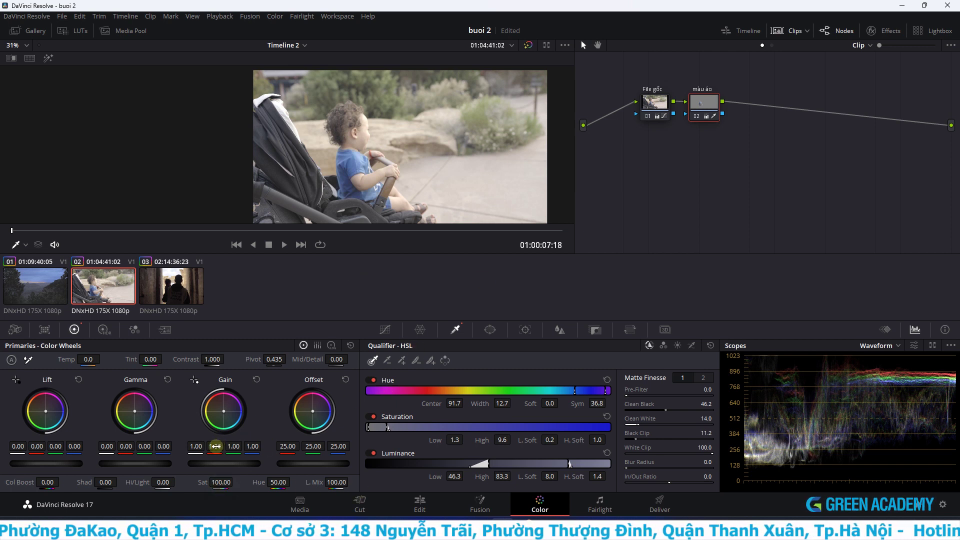
mouse_move(215, 446)
left_mouse_down()
mouse_move(343, 442)
mouse_move(316, 449)
left_mouse_up()
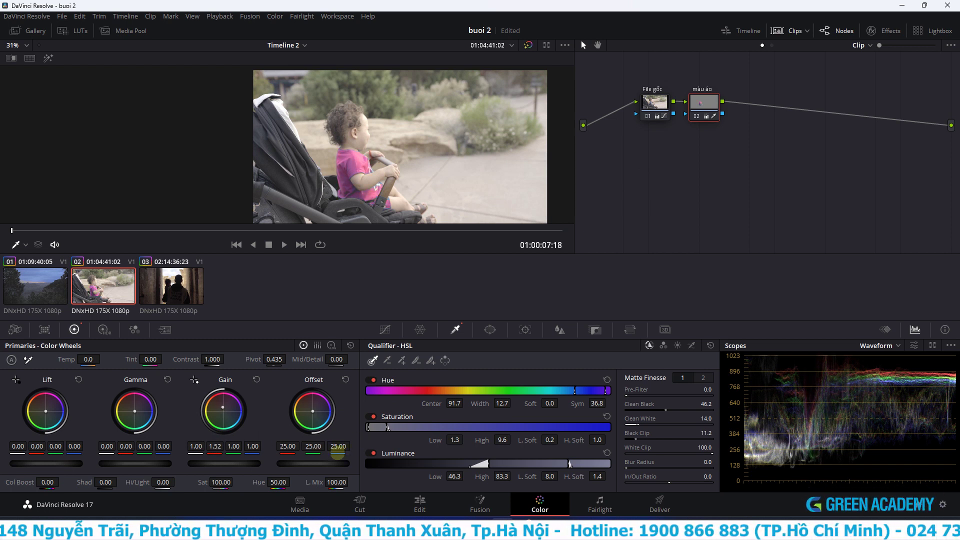
left_click(256, 380)
left_click_drag(145, 446, 368, 268)
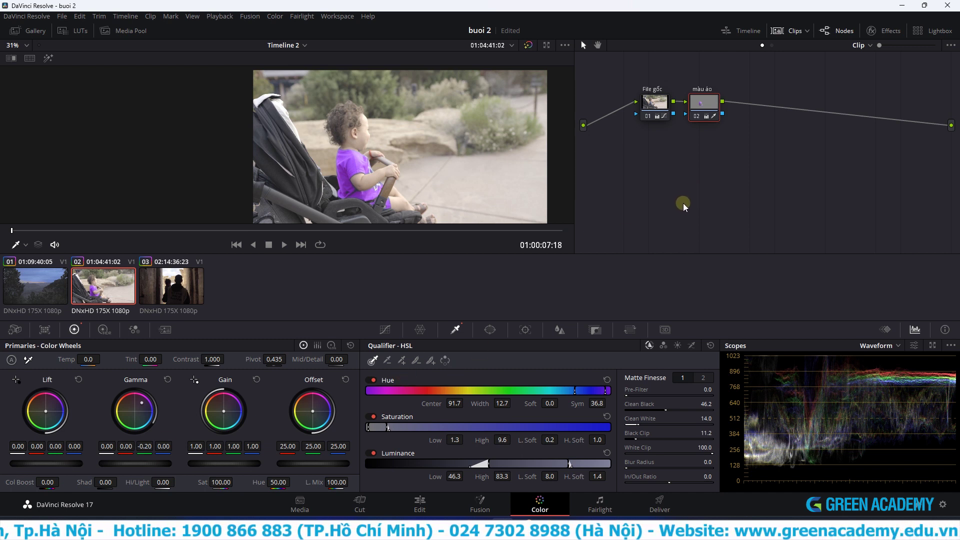
key("ctrl+d")
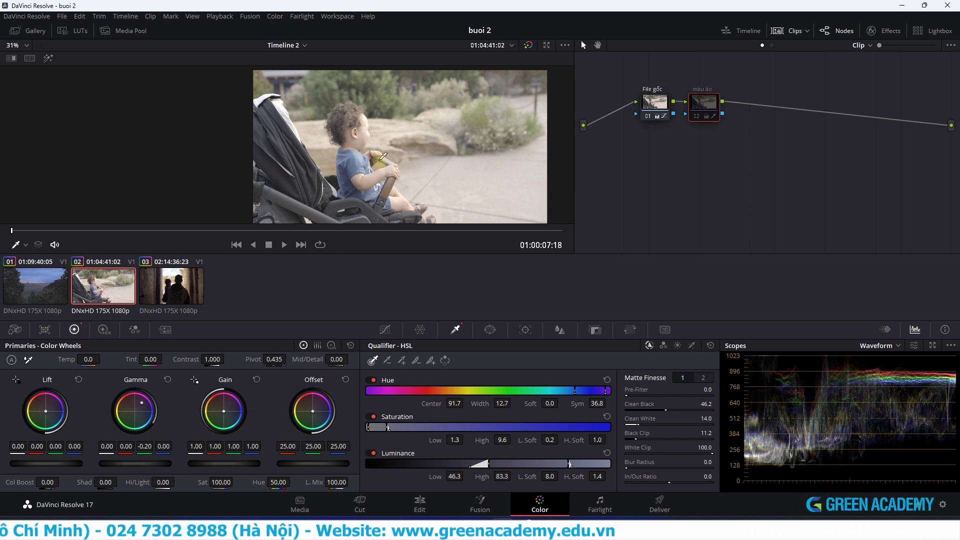
key("ctrl+d")
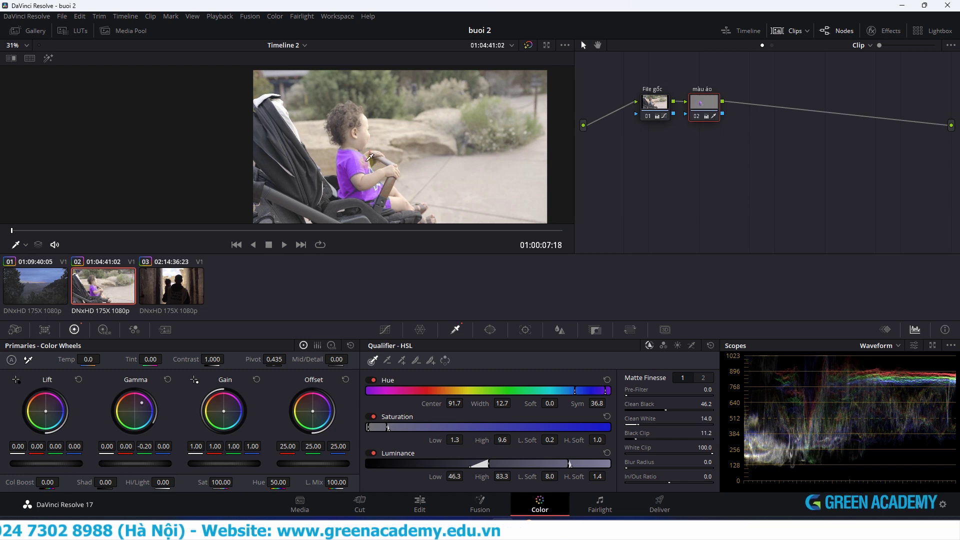